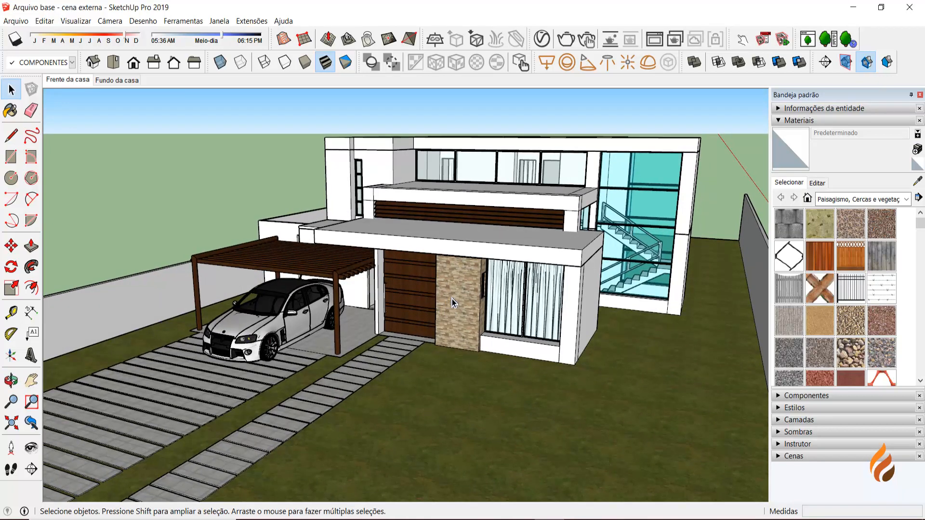
# Examine the house model's front facade, carport and side walls from several angles and distances.
pyautogui.moveTo(452, 299); pyautogui.dragTo(454, 279, button='middle')
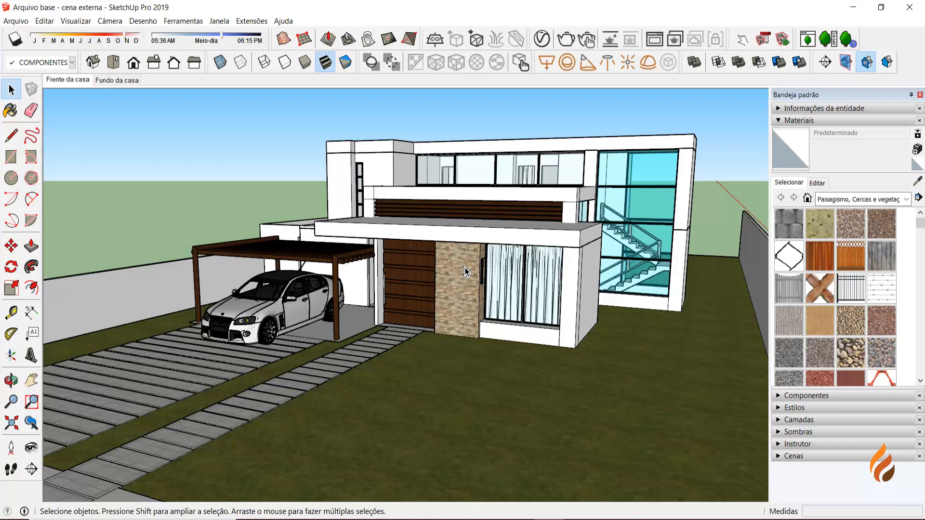
pyautogui.moveTo(465, 268); pyautogui.dragTo(559, 297, button='middle')
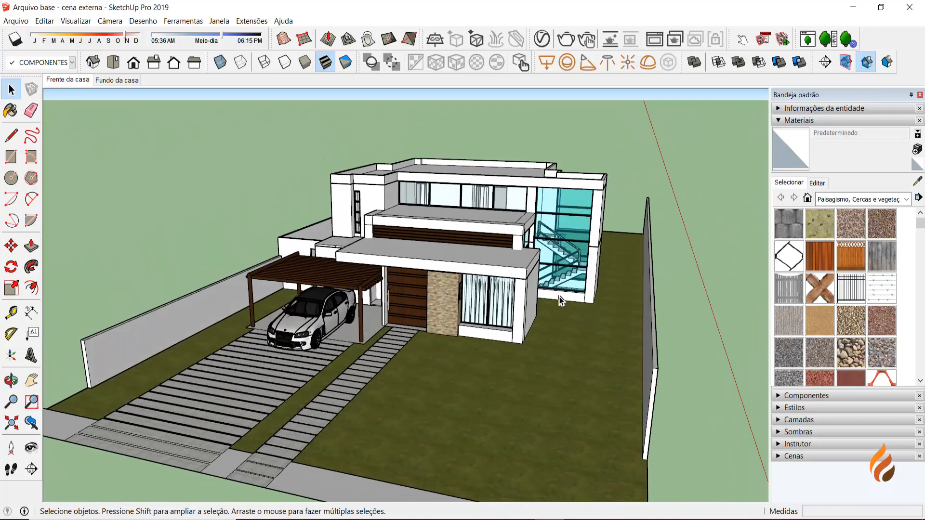
pyautogui.scroll(4, 559, 297)
pyautogui.scroll(-1, 498, 319)
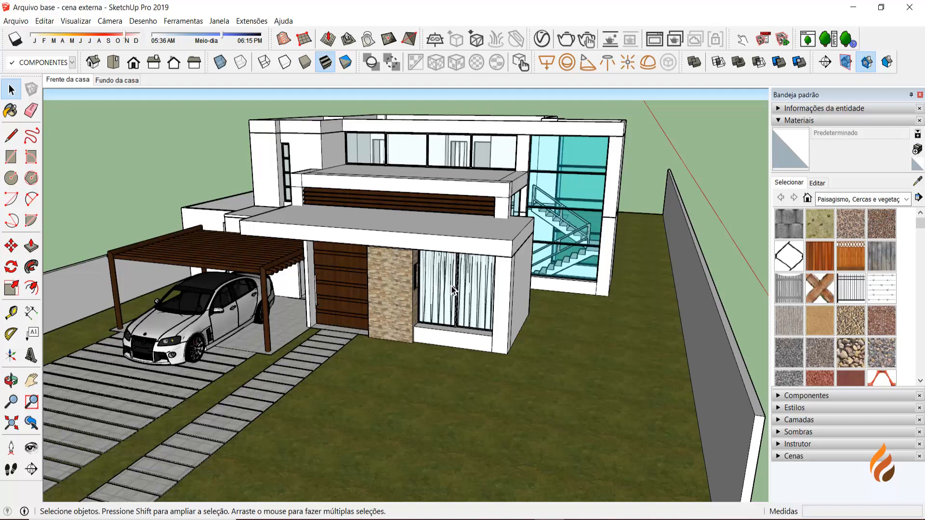
pyautogui.scroll(-3, 422, 297)
pyautogui.scroll(4, 372, 277)
pyautogui.scroll(-3, 404, 278)
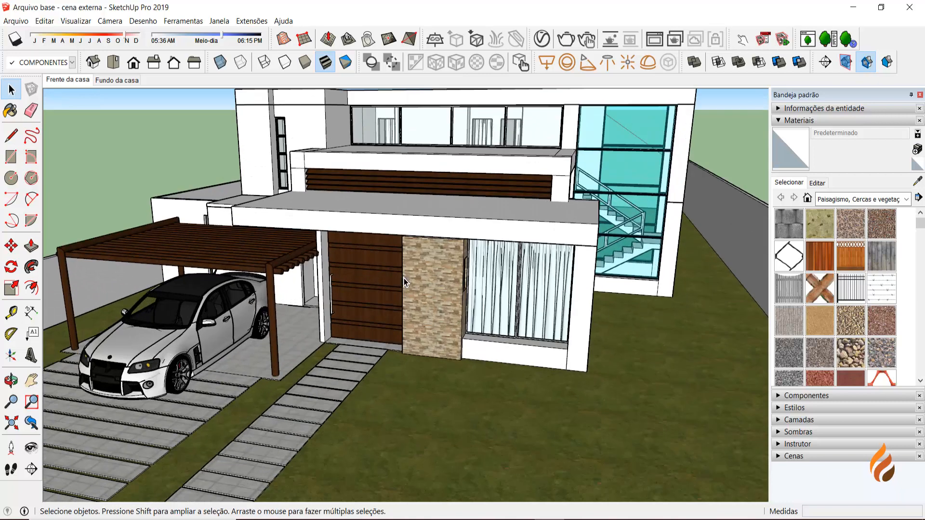
pyautogui.moveTo(421, 286); pyautogui.dragTo(405, 289, button='middle')
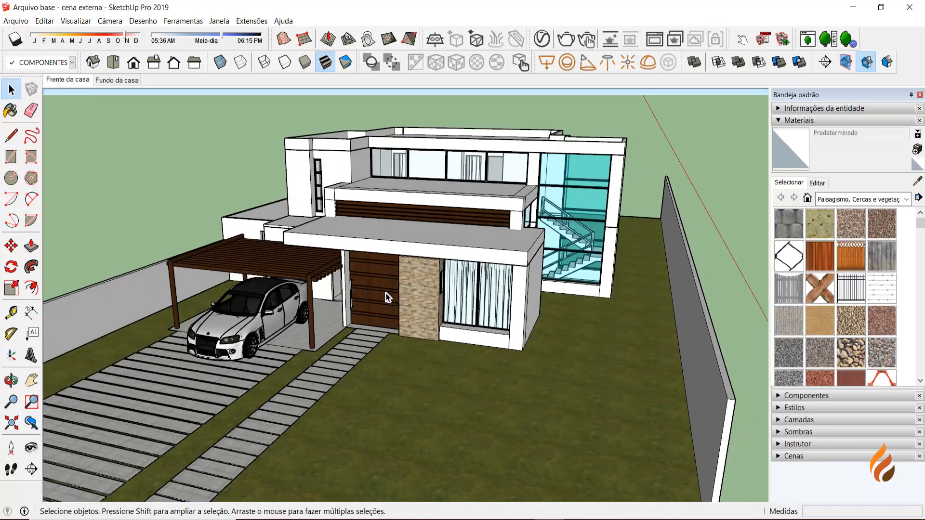
pyautogui.scroll(1, 374, 284)
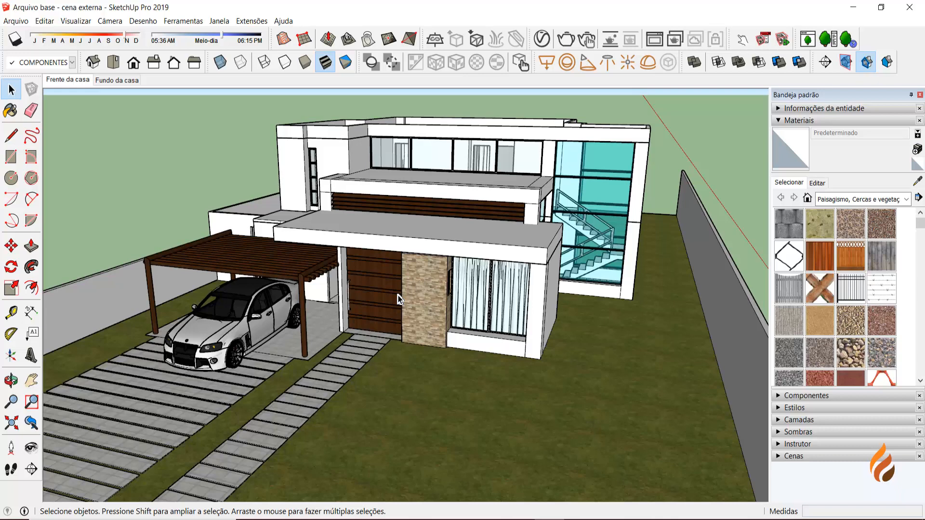
# Wipe all V-Ray data from the project and purge the unused SketchUp materials and component definitions.
pyautogui.click(254, 22)
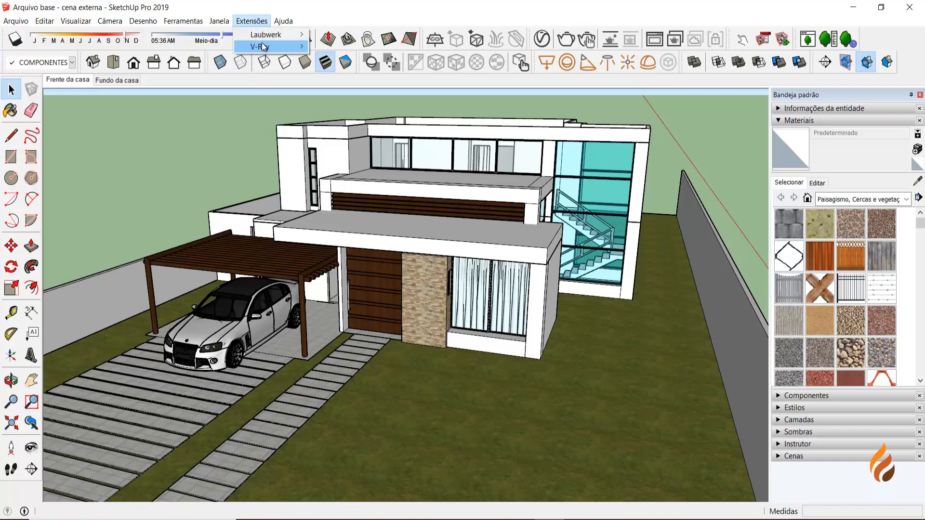
pyautogui.moveTo(262, 47)
pyautogui.moveTo(352, 124)
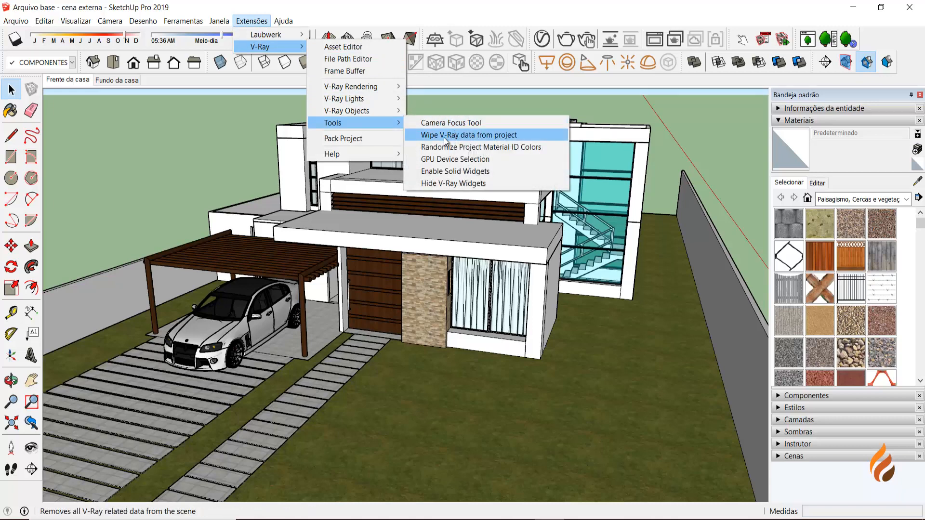
pyautogui.click(499, 136)
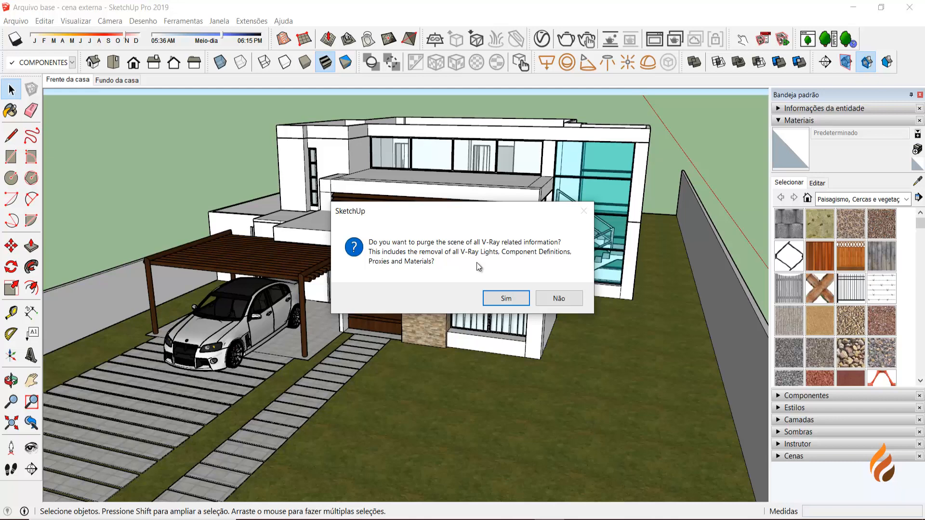
pyautogui.click(505, 299)
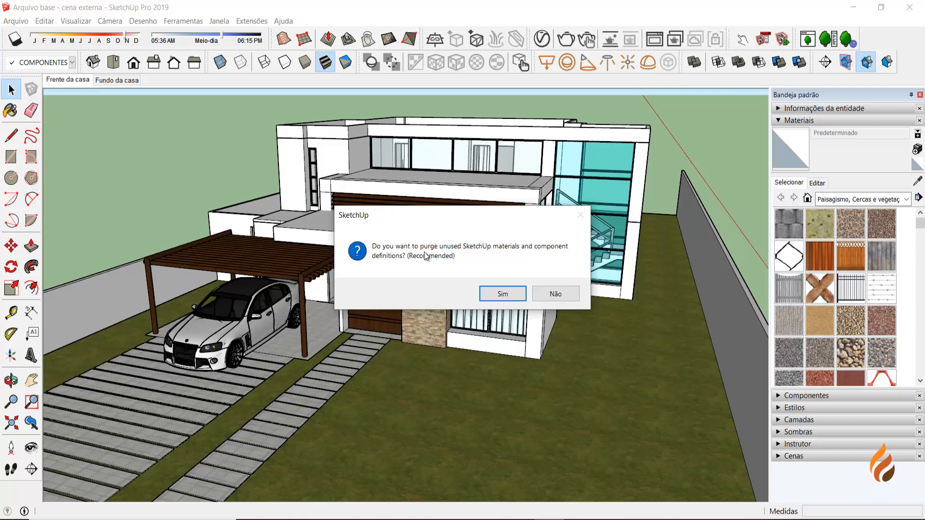
pyautogui.click(503, 294)
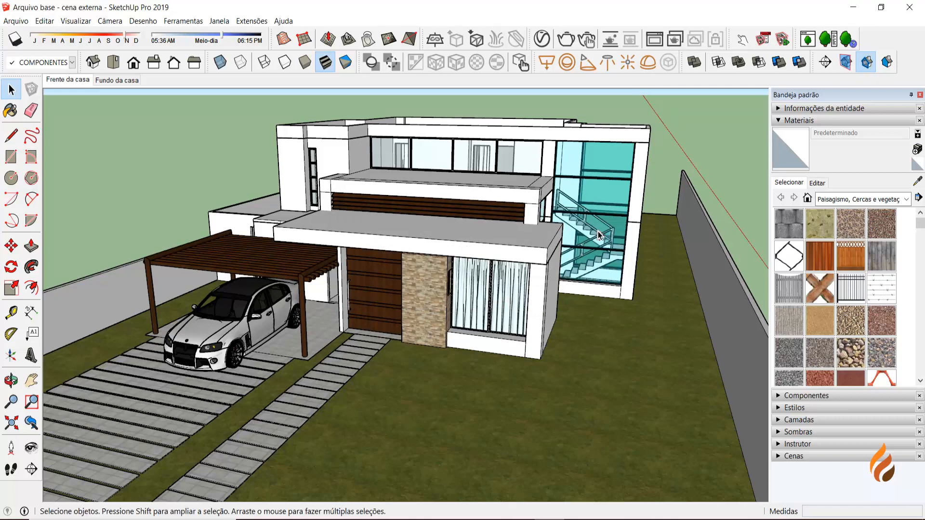
# Inspect the model, then view the saved scenes Frente da casa and Fundo da casa.
pyautogui.moveTo(563, 298); pyautogui.dragTo(538, 290, button='middle')
pyautogui.scroll(2, 458, 271)
pyautogui.moveTo(457, 272); pyautogui.dragTo(483, 315, button='middle')
pyautogui.scroll(-3, 449, 310)
pyautogui.scroll(2, 449, 318)
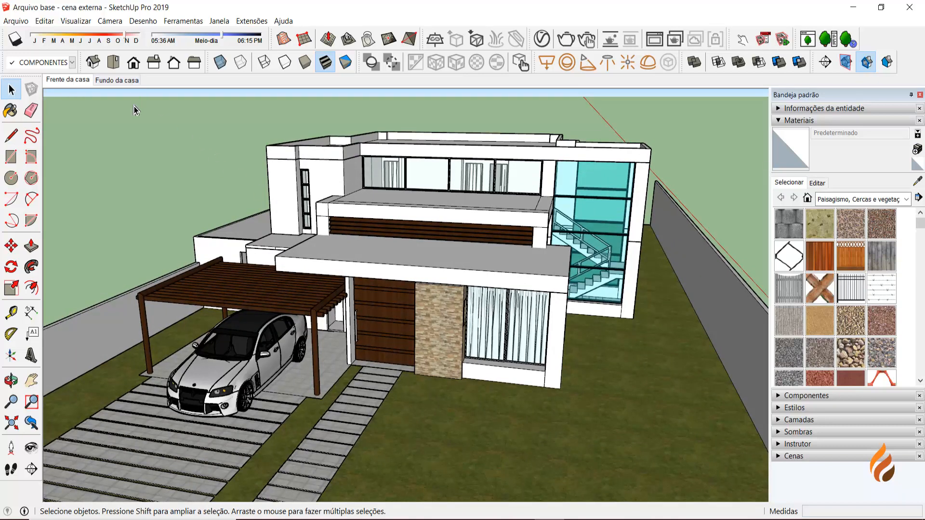
pyautogui.click(67, 80)
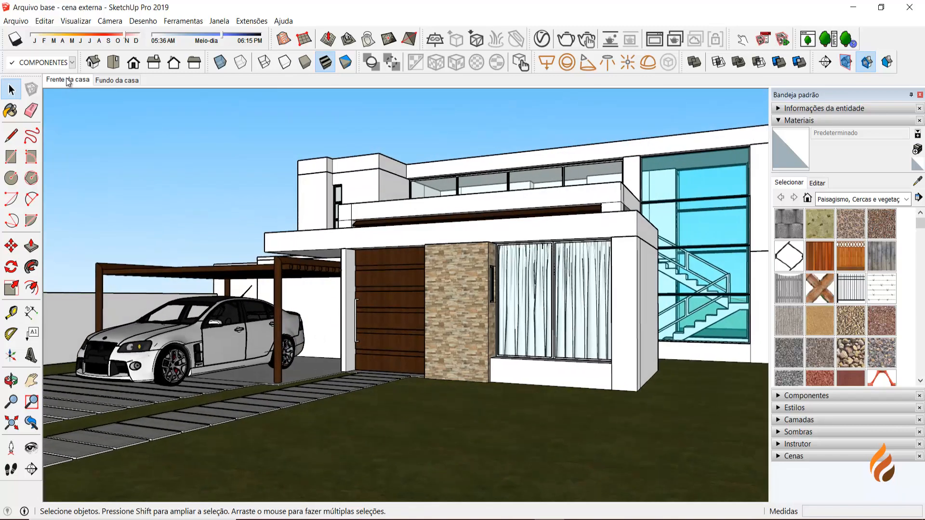
pyautogui.click(119, 80)
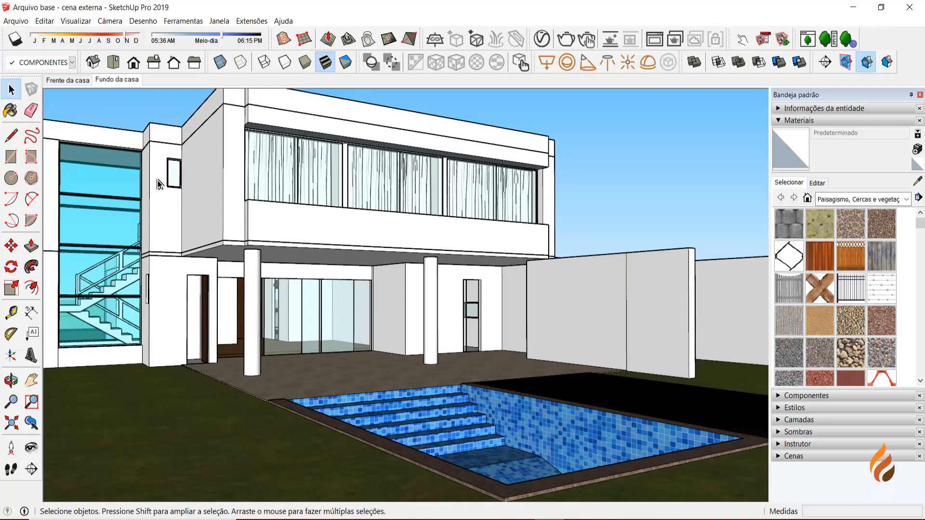
# Add a scene after Fundo da casa showing the front facade at eye level, and recall it from an aerial view.
pyautogui.moveTo(320, 309); pyautogui.dragTo(578, 370, button='middle')
pyautogui.scroll(-2, 353, 358)
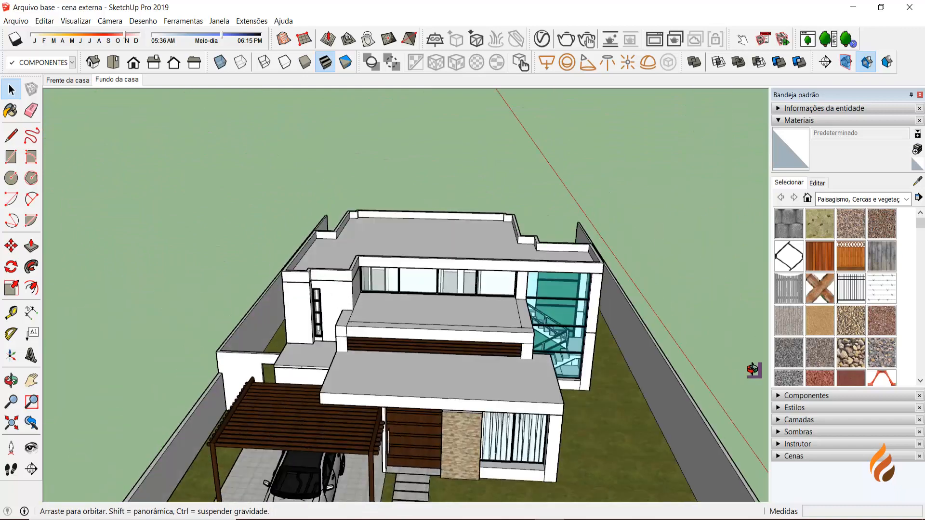
pyautogui.scroll(3, 536, 383)
pyautogui.moveTo(519, 394); pyautogui.dragTo(445, 316, button='middle')
pyautogui.scroll(-2, 490, 297)
pyautogui.scroll(1, 453, 320)
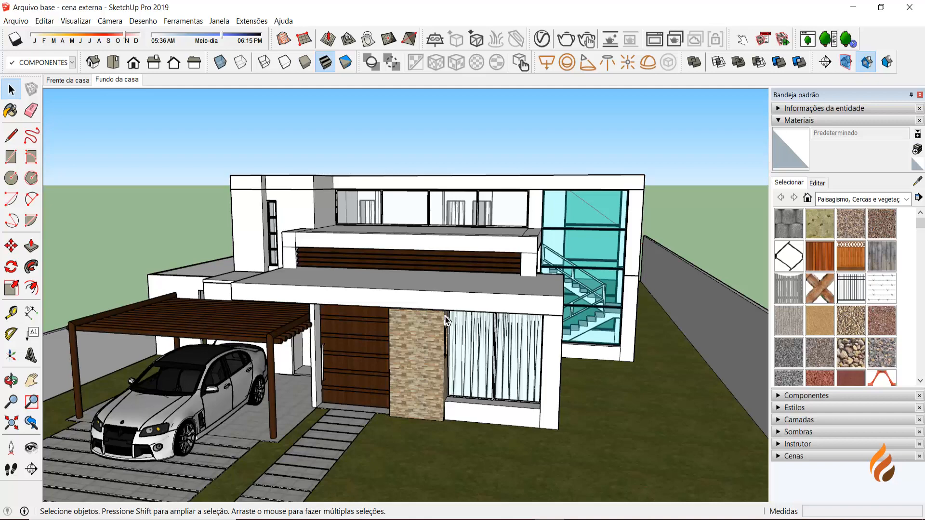
pyautogui.scroll(-1, 486, 319)
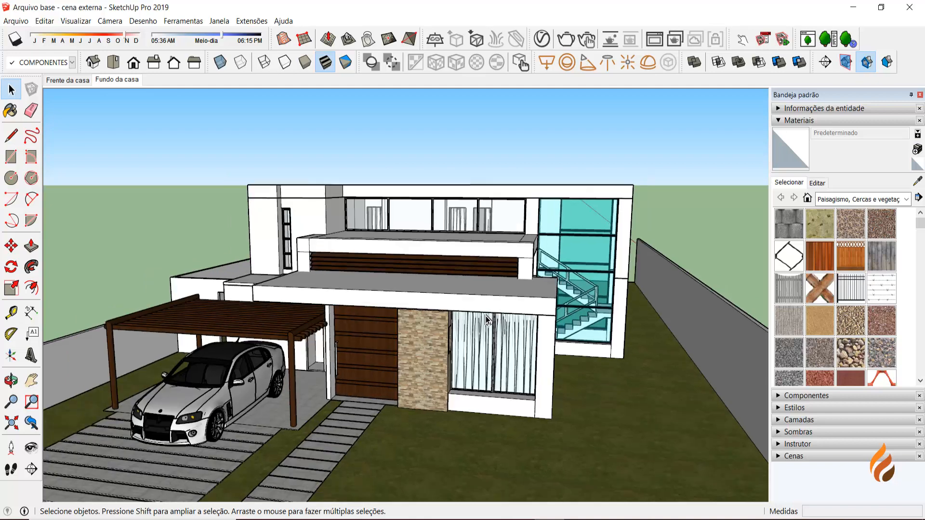
pyautogui.moveTo(486, 319); pyautogui.dragTo(518, 300, button='middle')
pyautogui.scroll(1, 517, 306)
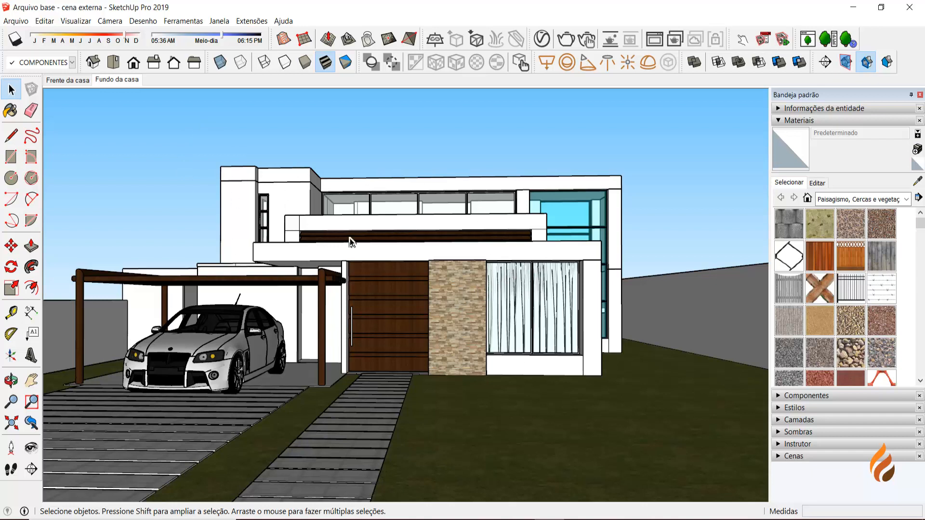
pyautogui.rightClick(116, 83)
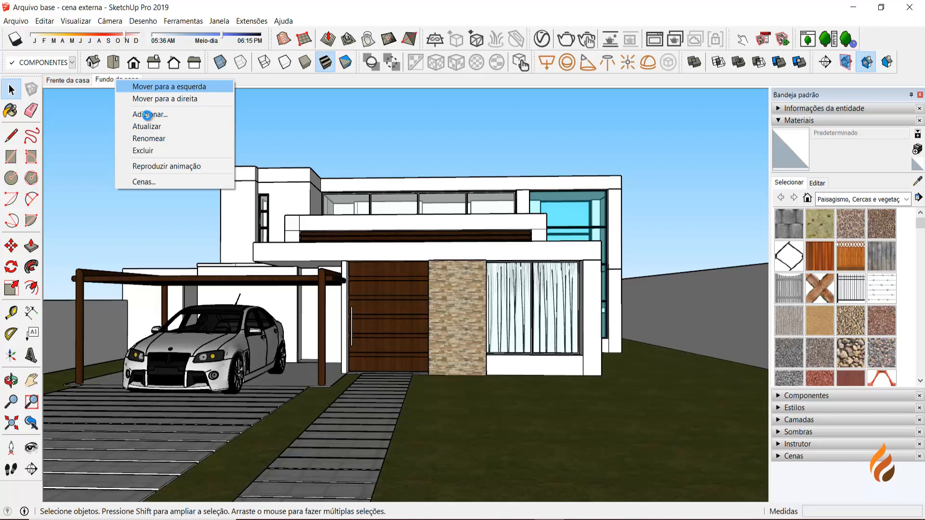
pyautogui.click(148, 116)
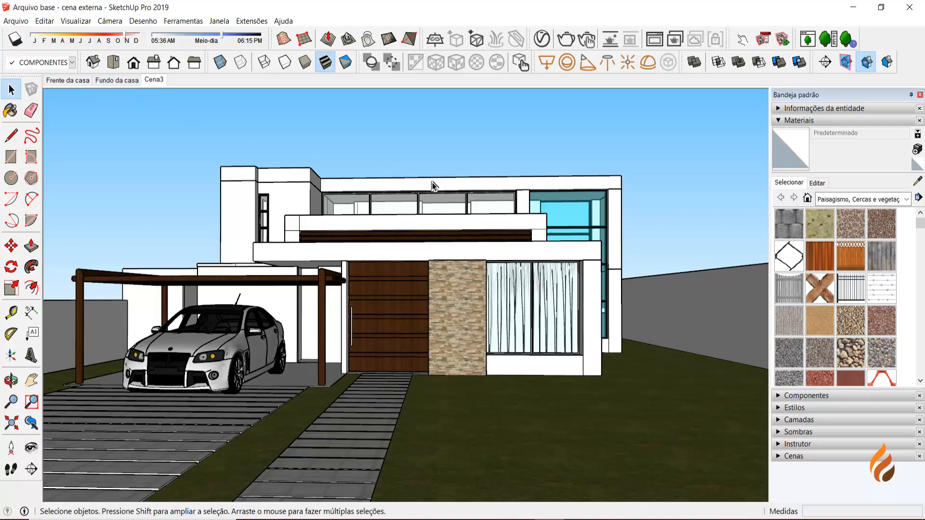
pyautogui.moveTo(435, 186); pyautogui.dragTo(381, 296, button='middle')
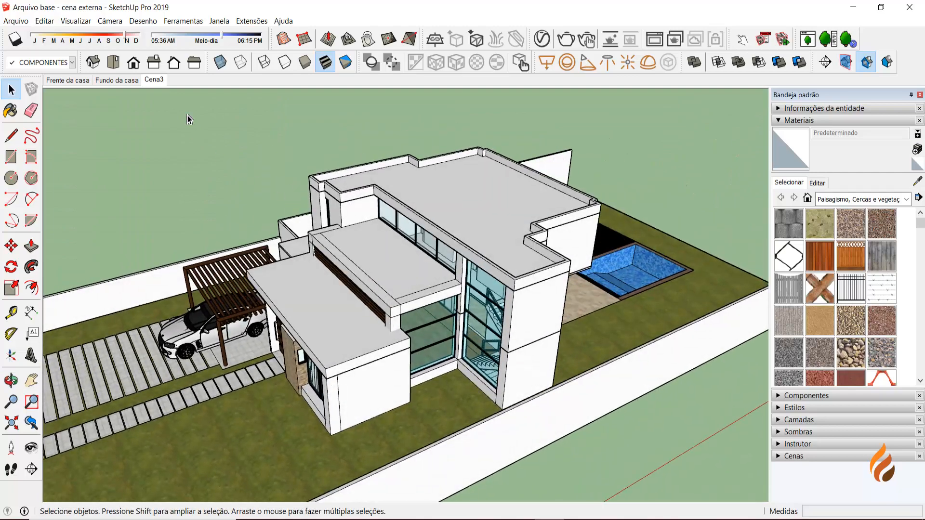
pyautogui.click(158, 81)
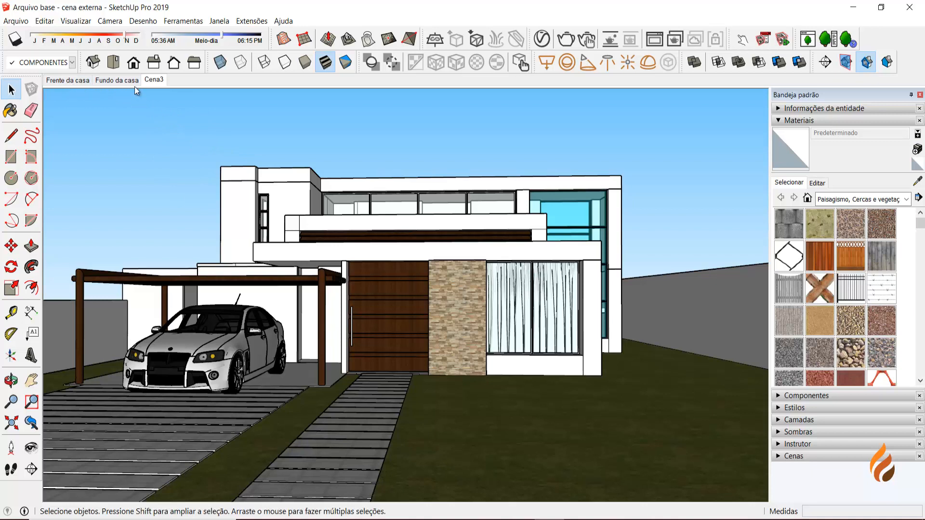
# Delete the newly added front facade scene, Cena3.
pyautogui.rightClick(154, 81)
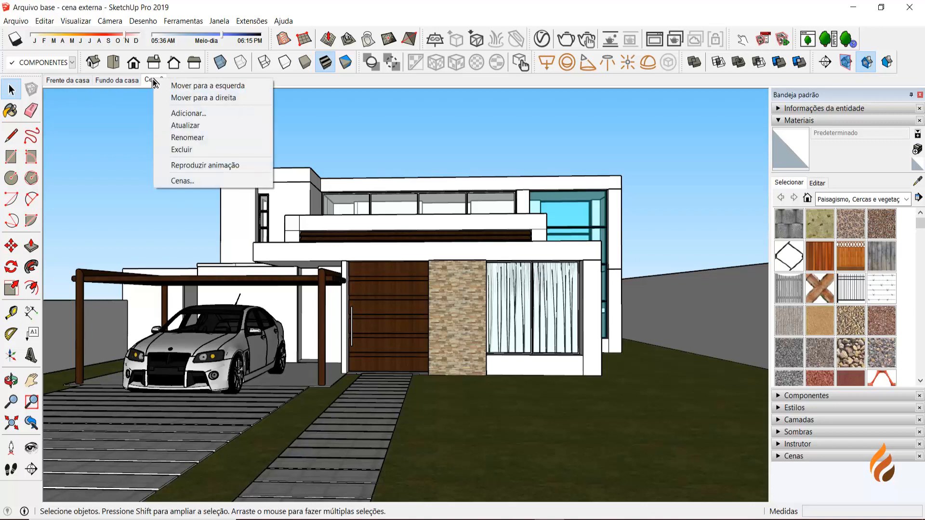
pyautogui.click(188, 149)
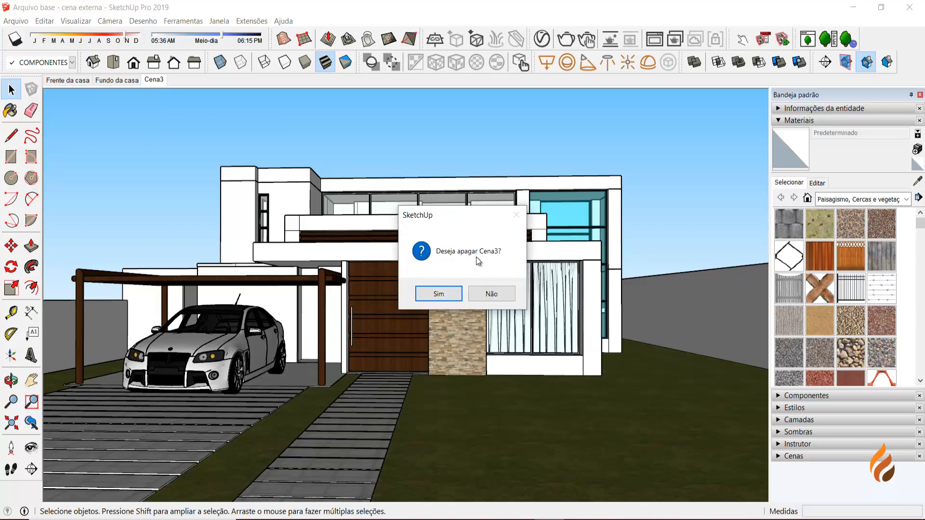
pyautogui.click(451, 295)
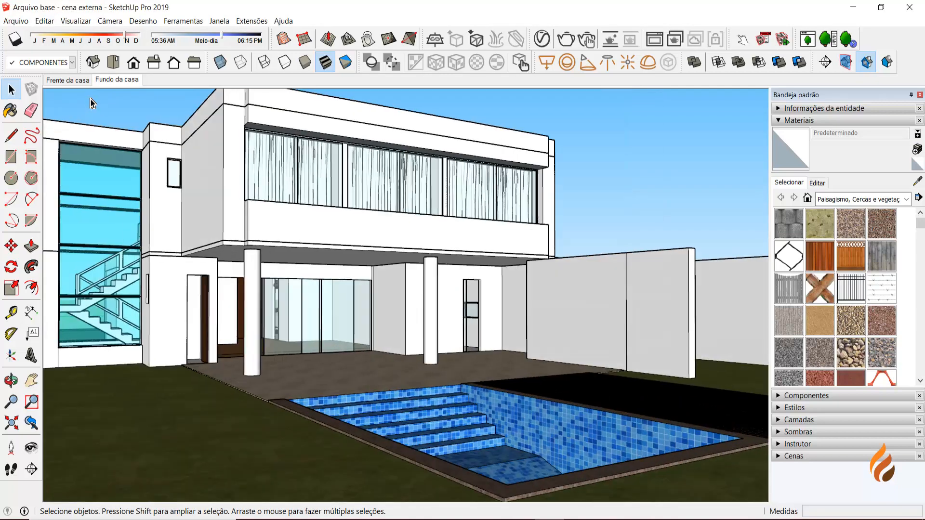
# Add a scene with a straight-on front view after Frente da casa, and recall it from an aerial view.
pyautogui.click(77, 81)
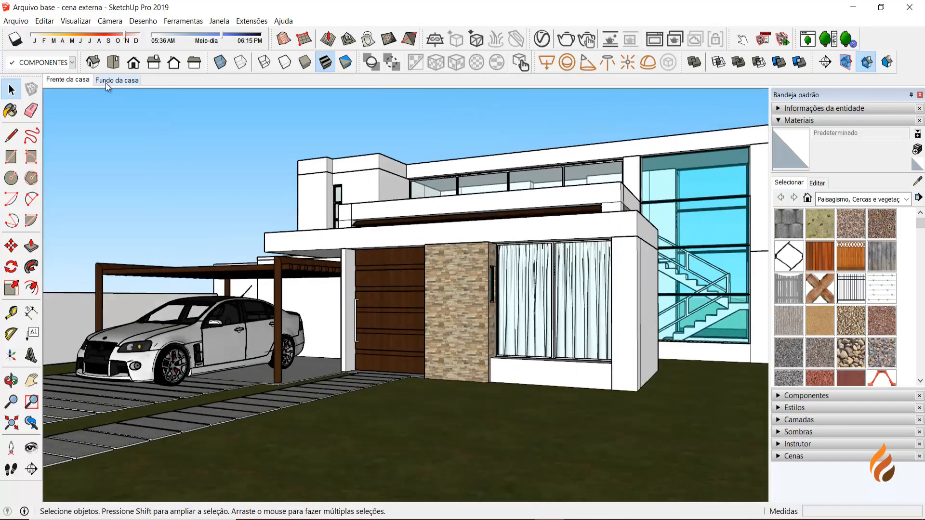
pyautogui.moveTo(393, 259); pyautogui.dragTo(485, 268, button='middle')
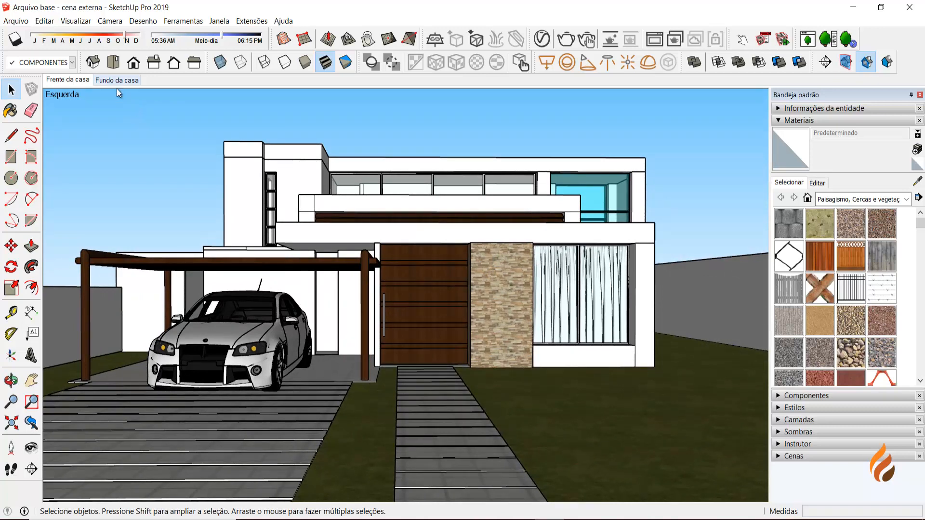
pyautogui.click(76, 20)
pyautogui.moveTo(130, 204)
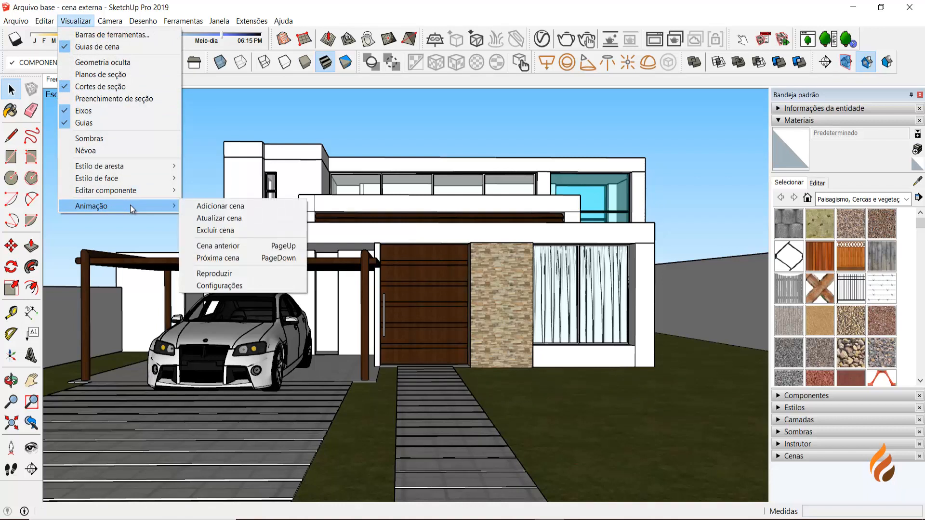
pyautogui.click(243, 208)
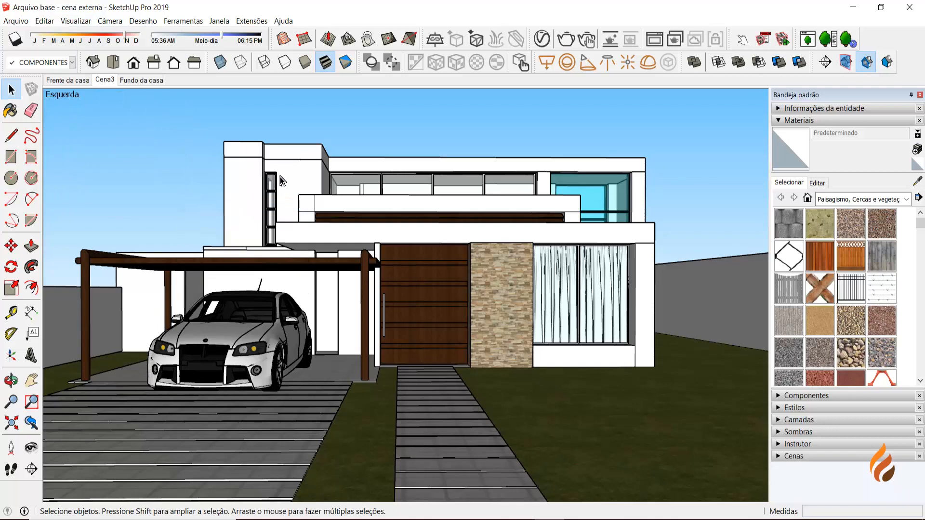
pyautogui.moveTo(322, 219); pyautogui.dragTo(402, 276, button='middle')
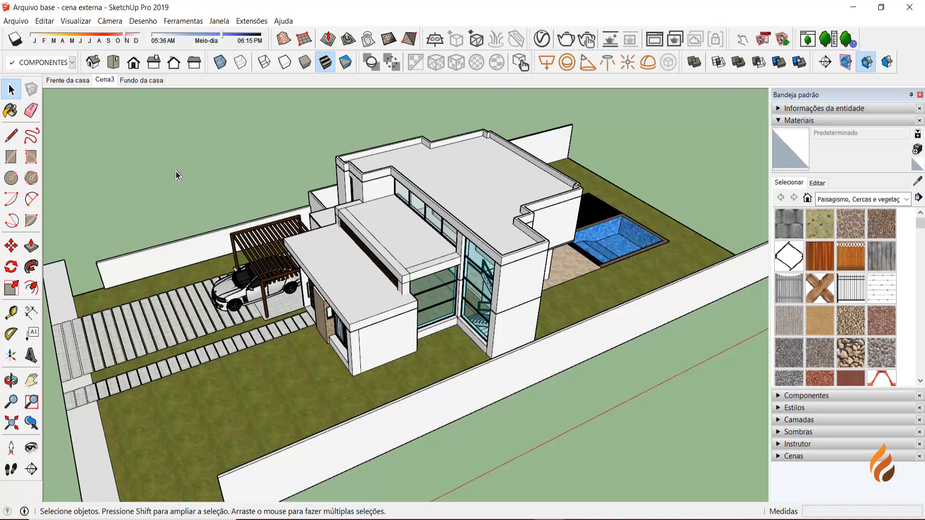
pyautogui.click(106, 81)
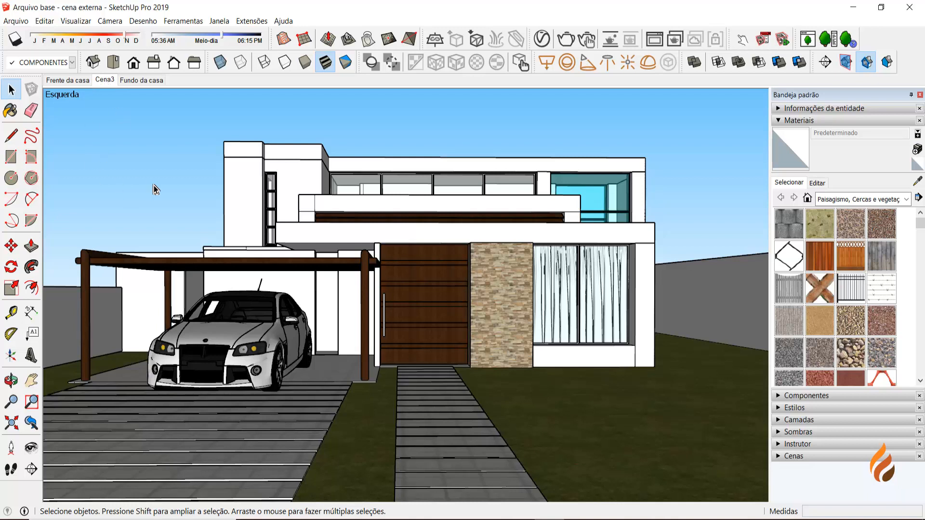
# Delete the Cena3 scene between the two original scenes and return to the Frente da casa scene.
pyautogui.rightClick(105, 81)
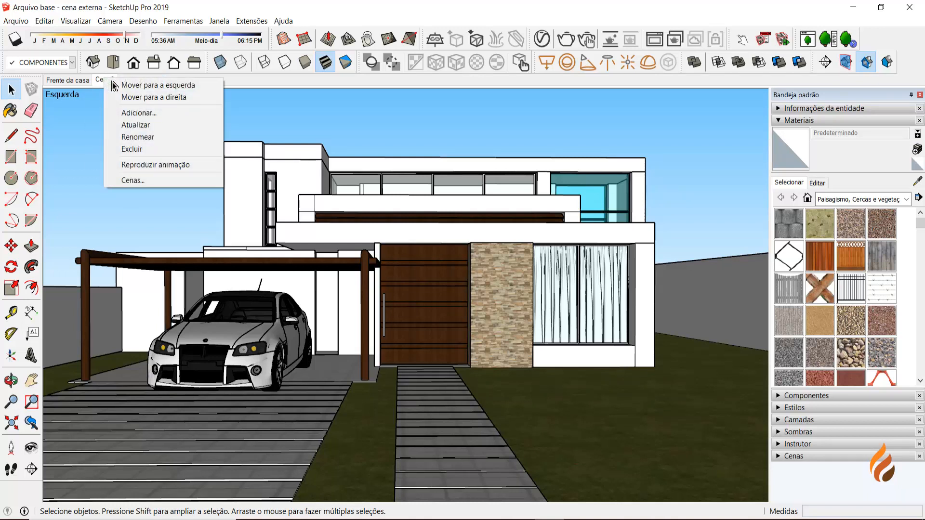
pyautogui.click(143, 149)
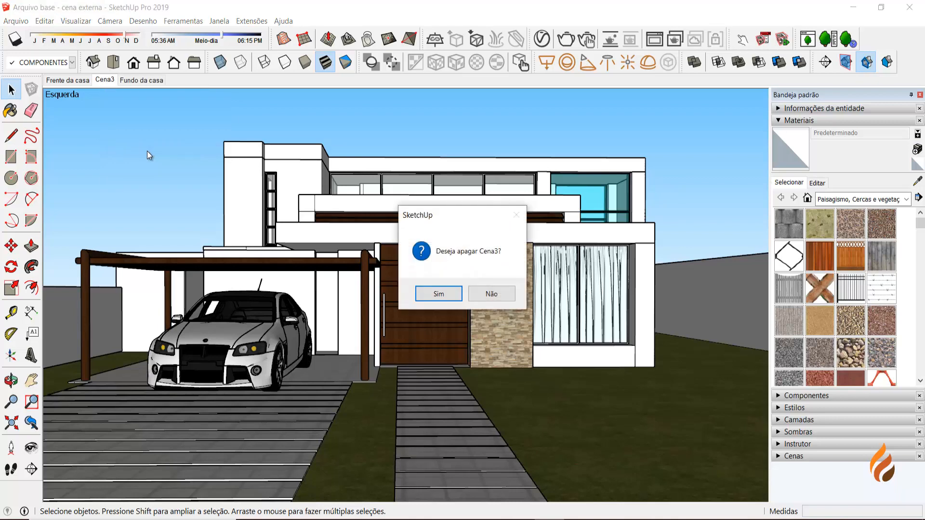
pyautogui.click(443, 293)
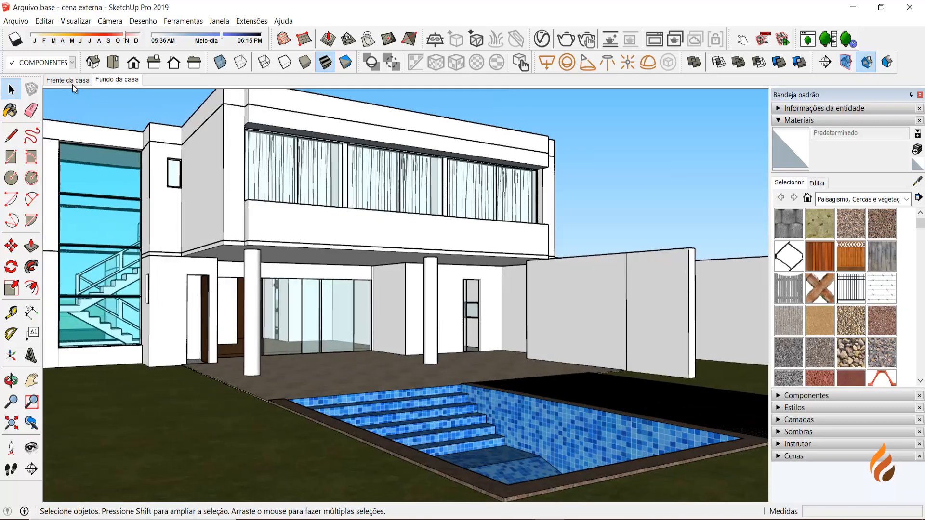
pyautogui.click(72, 82)
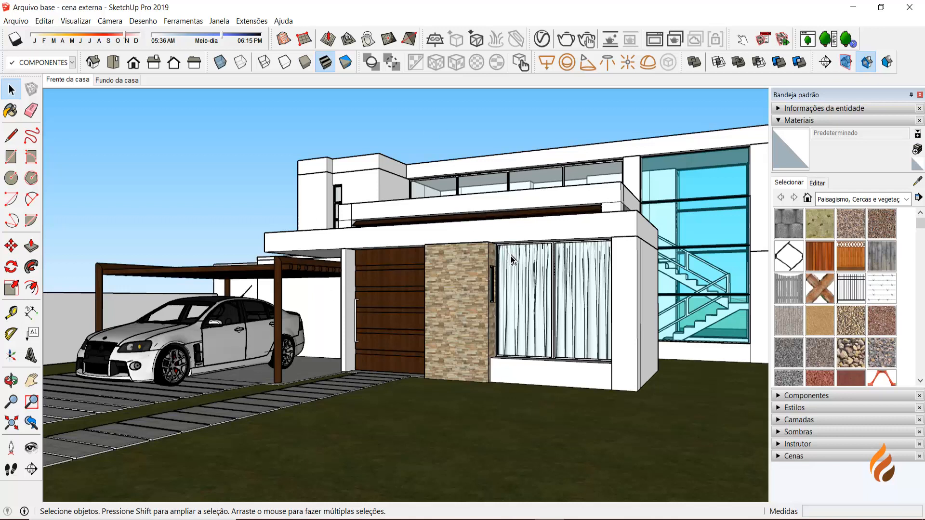
# Recall the Frente da casa scene twice from aerial views of the carport side of the house.
pyautogui.moveTo(460, 316); pyautogui.dragTo(464, 288, button='middle')
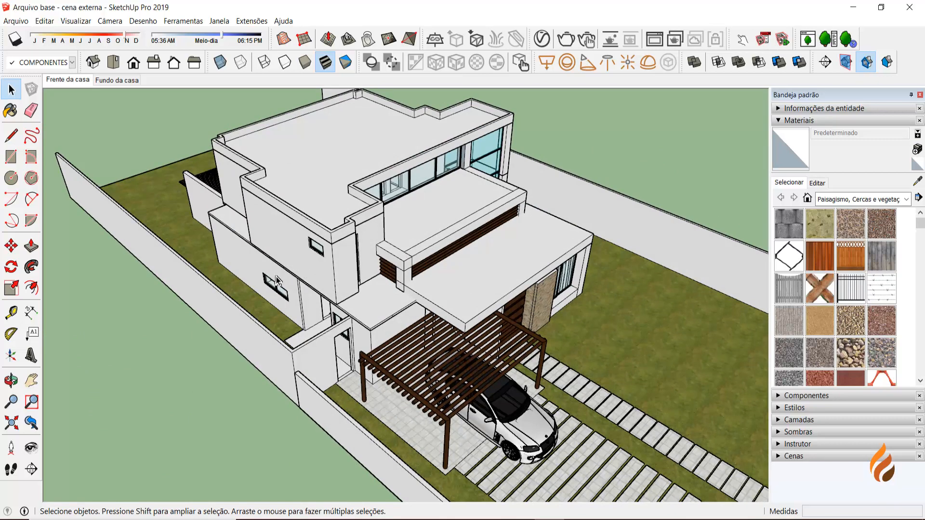
pyautogui.moveTo(277, 277); pyautogui.dragTo(258, 315, button='middle')
pyautogui.scroll(5, 260, 314)
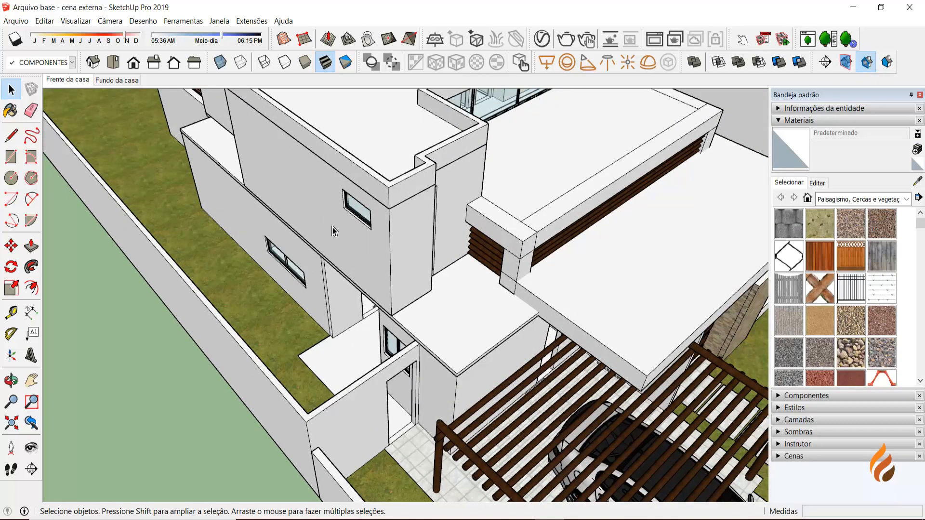
pyautogui.click(64, 80)
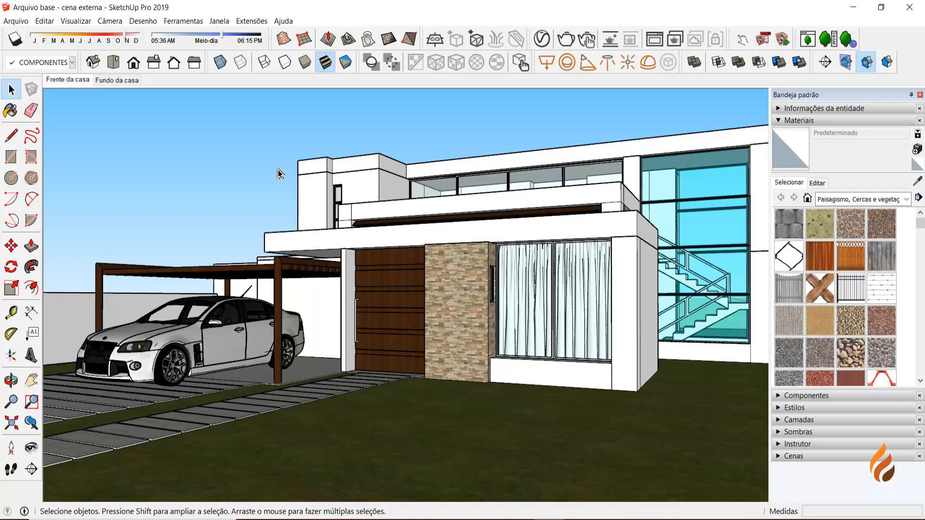
pyautogui.press('o')
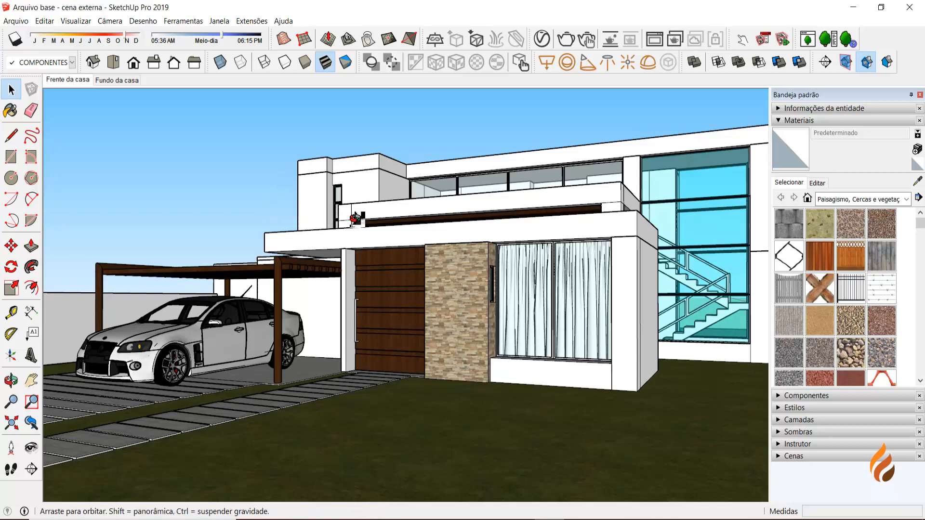
pyautogui.press('space')
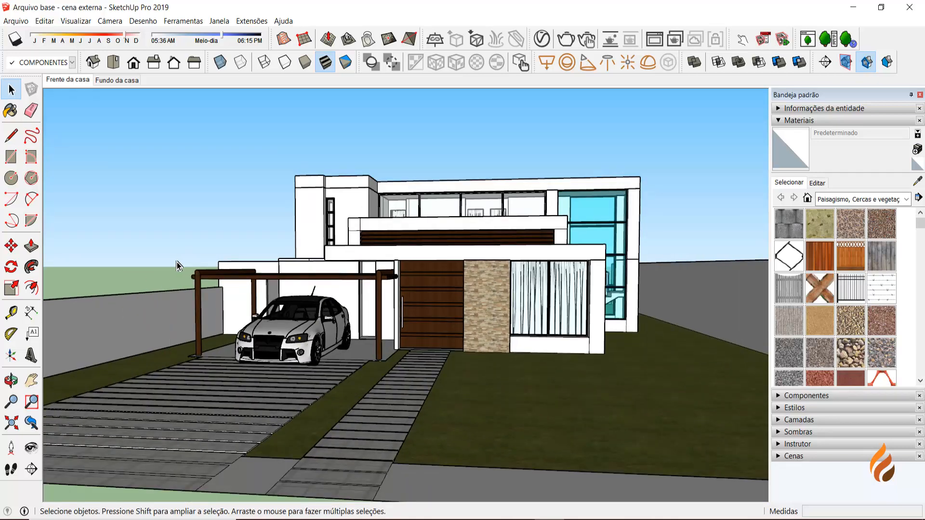
pyautogui.moveTo(177, 262); pyautogui.dragTo(340, 305, button='middle')
pyautogui.scroll(3, 340, 305)
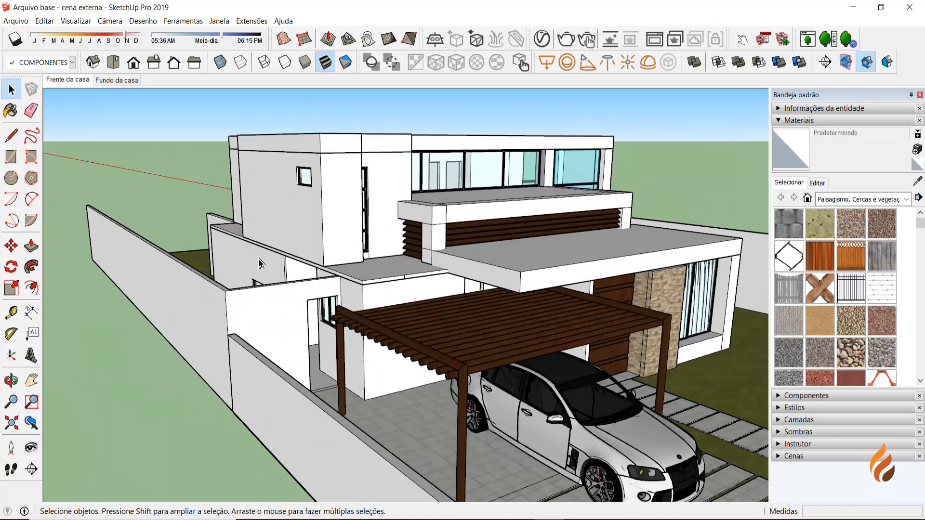
pyautogui.click(73, 79)
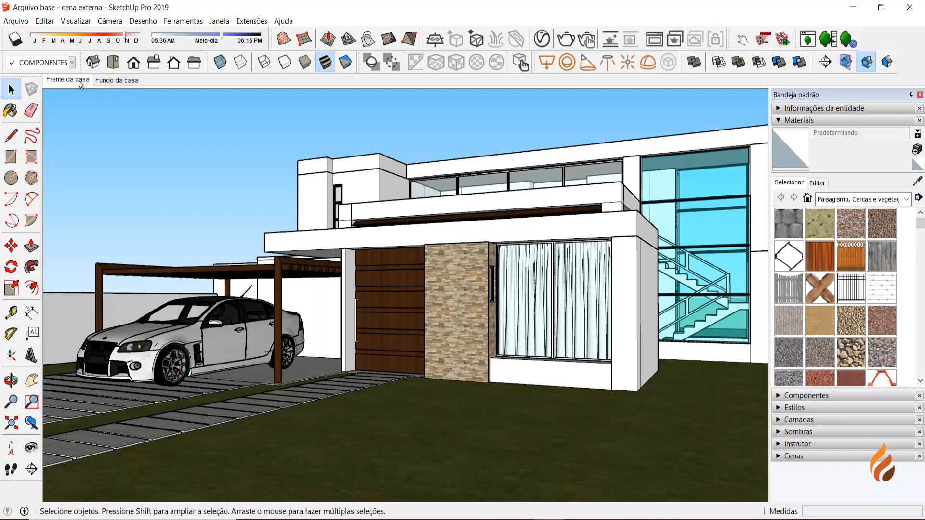
# Examine the scene animation commands for adding, updating, deleting and playing scenes.
pyautogui.moveTo(76, 80); pyautogui.dragTo(110, 98)
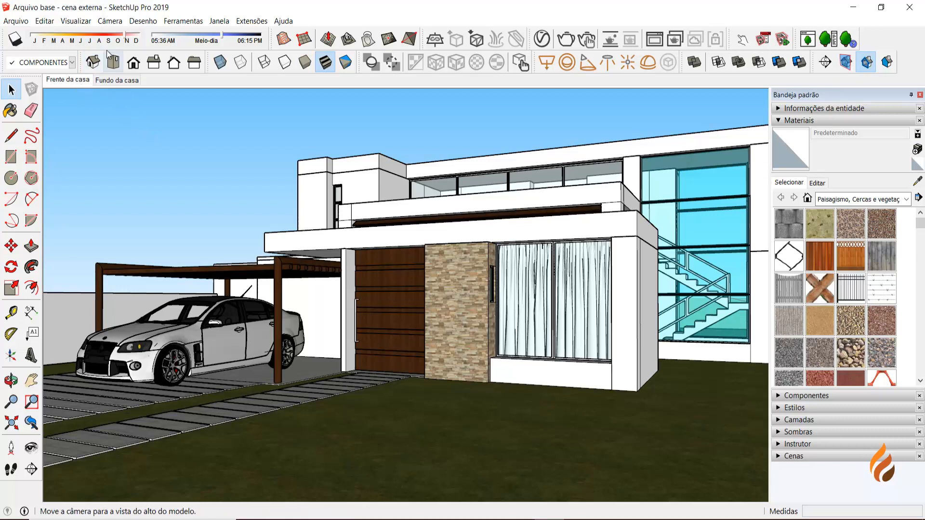
pyautogui.click(84, 22)
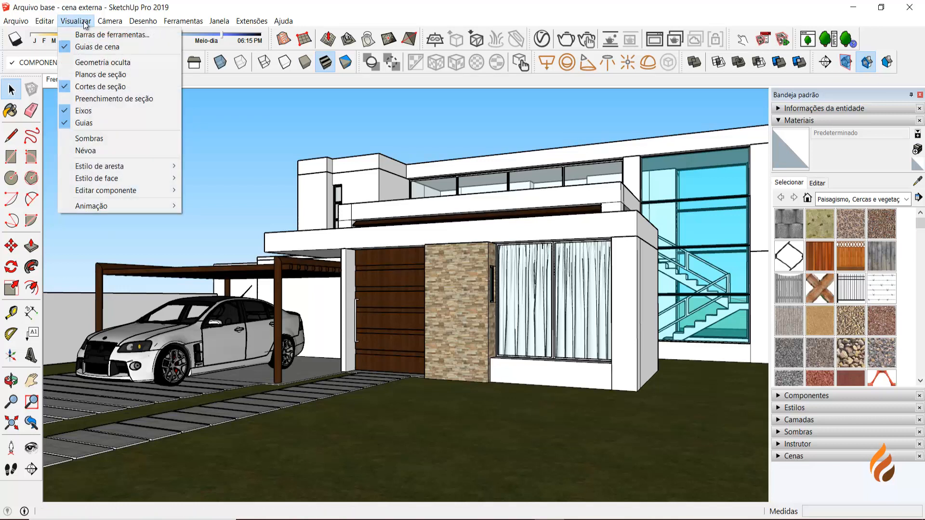
pyautogui.moveTo(113, 206)
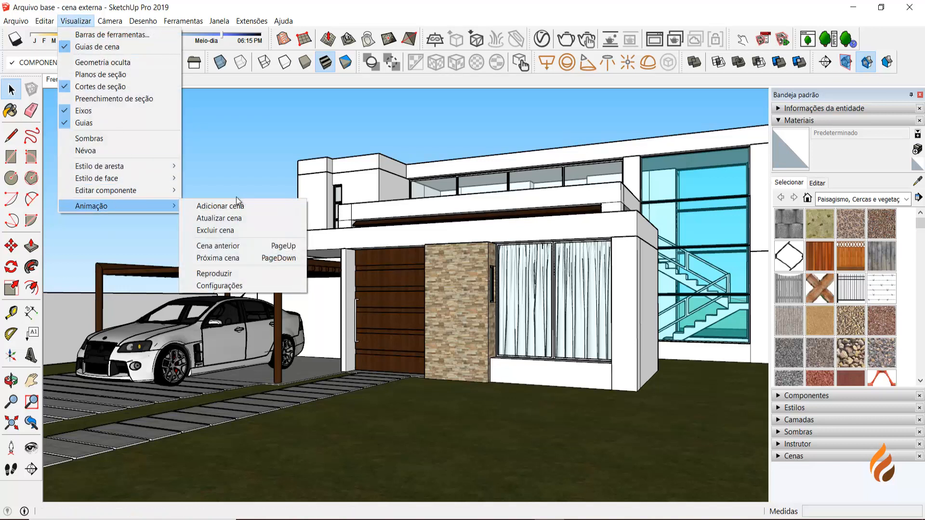
pyautogui.click(250, 153)
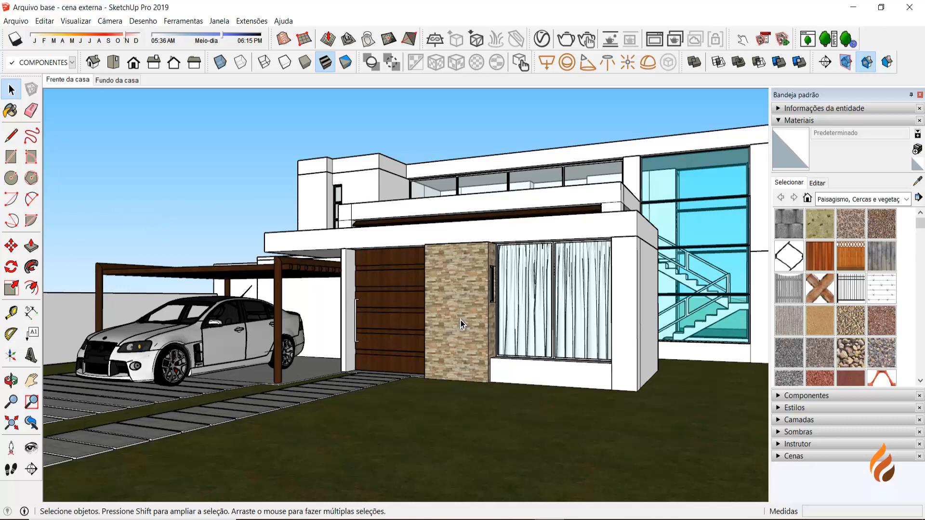
# Import the árvore 07 SketchUp component from the Árvores folder.
pyautogui.moveTo(470, 285); pyautogui.dragTo(485, 288, button='middle')
pyautogui.scroll(-5, 484, 287)
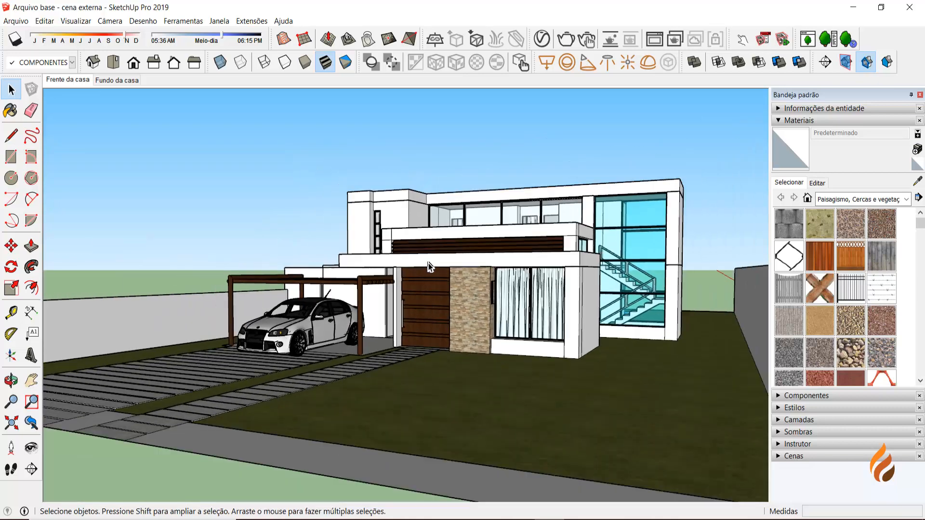
pyautogui.moveTo(428, 263); pyautogui.dragTo(348, 361, button='middle')
pyautogui.scroll(2, 332, 357)
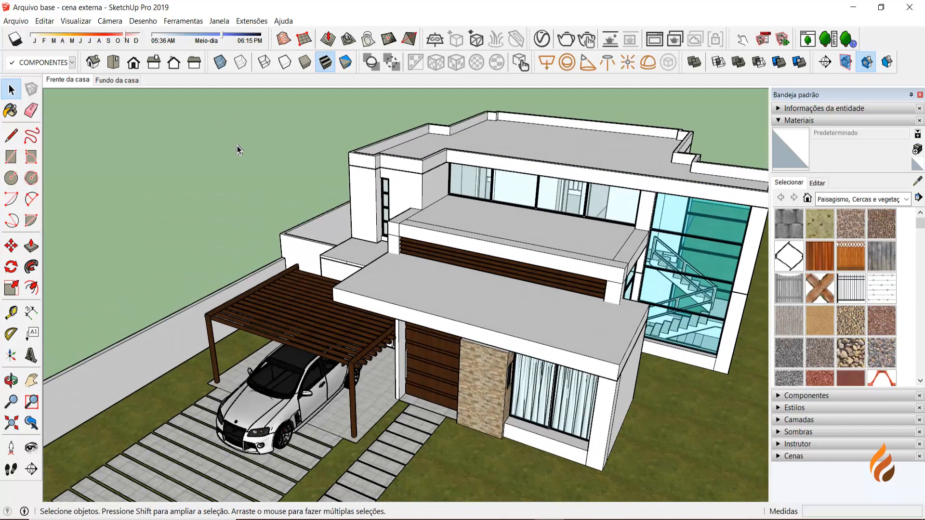
pyautogui.click(16, 21)
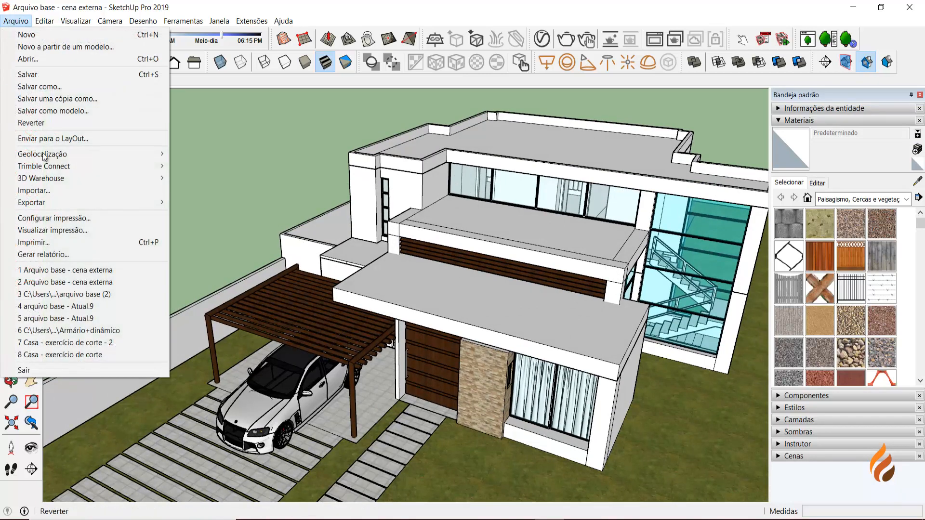
pyautogui.click(48, 191)
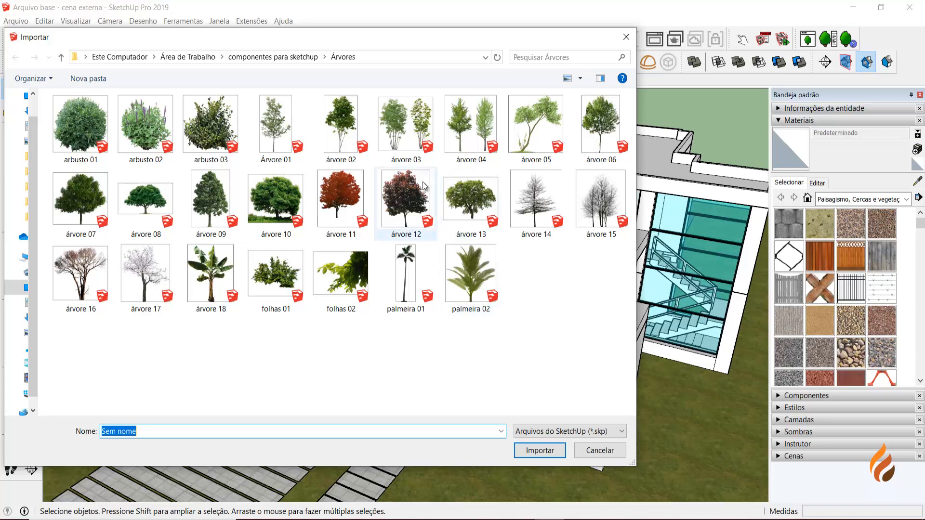
pyautogui.moveTo(333, 43)
pyautogui.mouseDown()
pyautogui.moveTo(434, 92)
pyautogui.moveTo(689, 279)
pyautogui.moveTo(687, 288)
pyautogui.mouseUp()
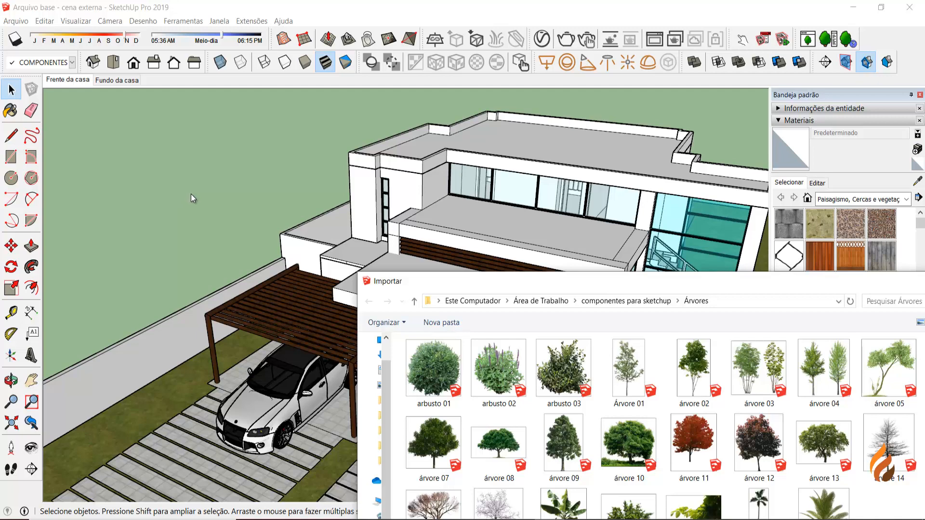
pyautogui.moveTo(427, 285); pyautogui.dragTo(143, 63)
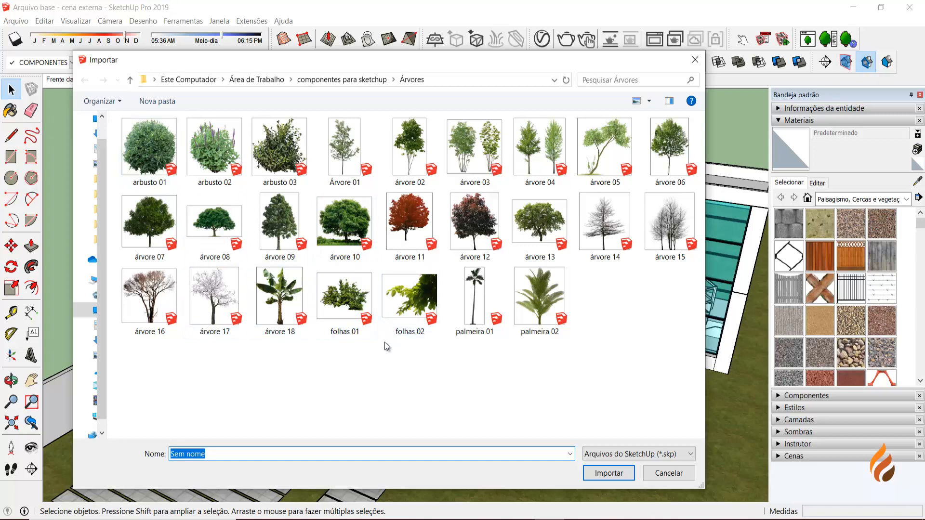
pyautogui.click(145, 222)
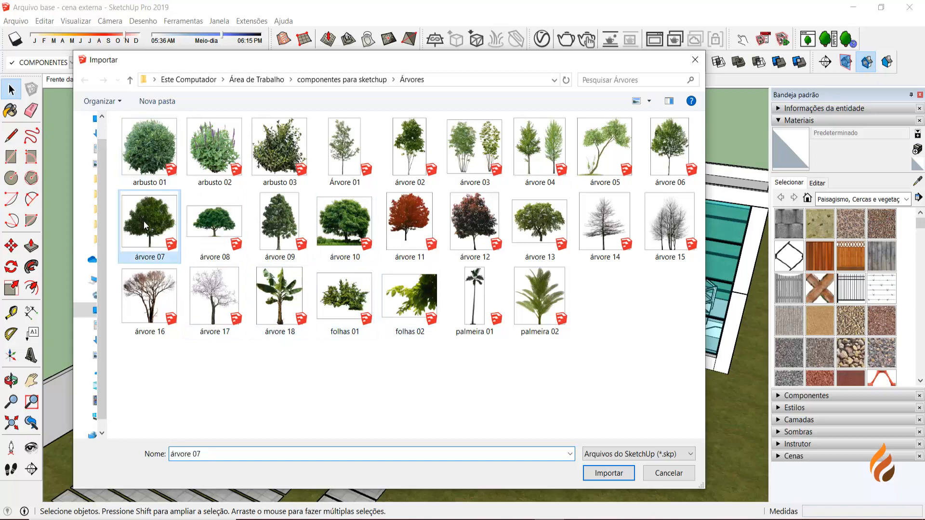
pyautogui.click(598, 476)
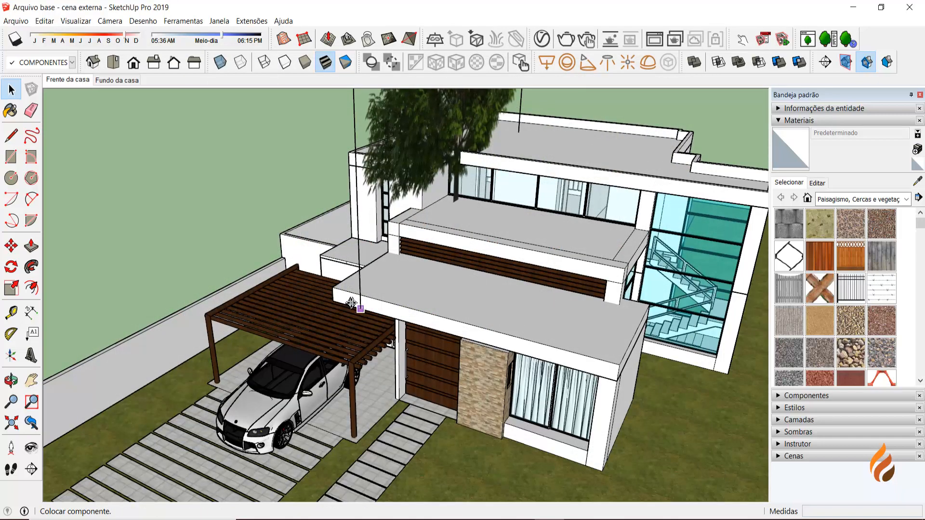
# Place the imported árvore 07 tree on the ground outside the lot, beside the carport-side boundary wall.
pyautogui.moveTo(268, 278); pyautogui.dragTo(278, 365, button='middle')
pyautogui.scroll(-4, 299, 350)
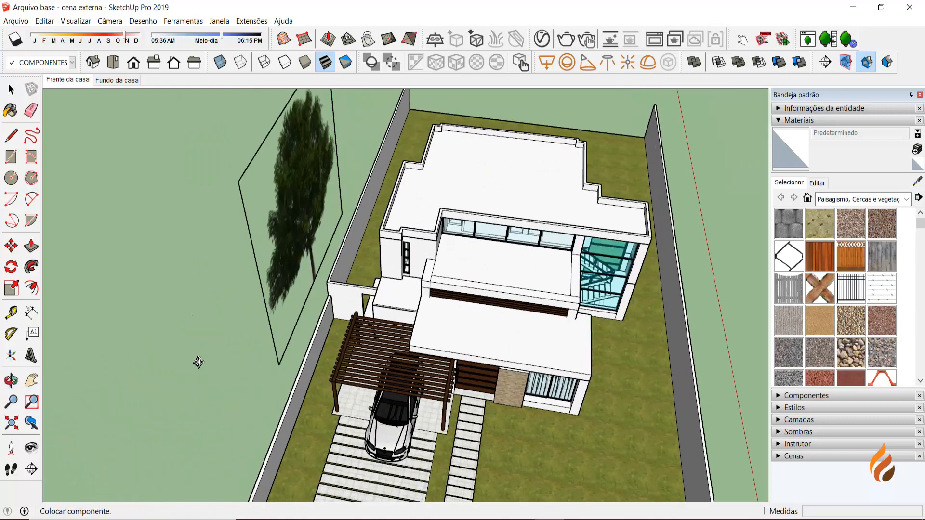
pyautogui.moveTo(211, 340); pyautogui.dragTo(315, 265, button='middle')
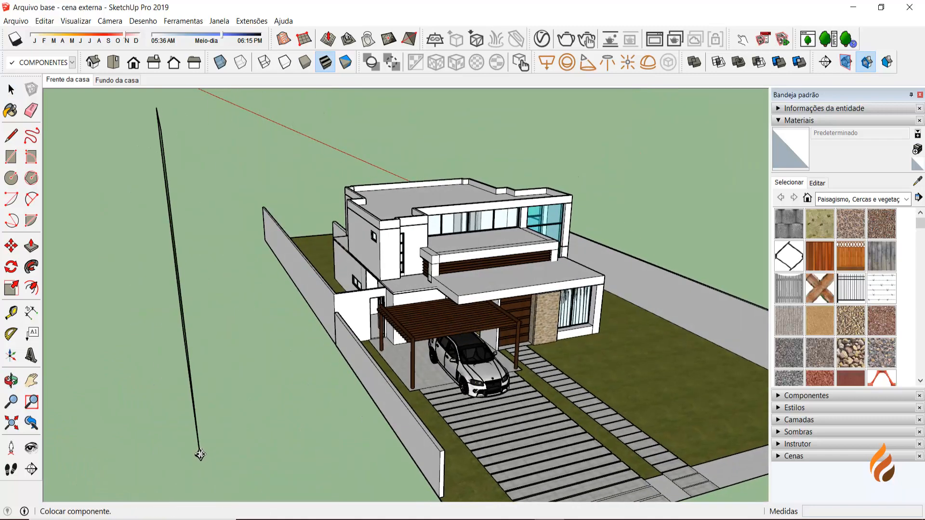
pyautogui.click(199, 437)
# Scale the árvore 07 tree down proportionally from its upper corner.
pyautogui.moveTo(278, 374); pyautogui.dragTo(63, 372, button='middle')
pyautogui.scroll(2, 343, 293)
pyautogui.keyDown('shift'); pyautogui.moveTo(366, 299); pyautogui.dragTo(450, 400, button='middle'); pyautogui.keyUp('shift')
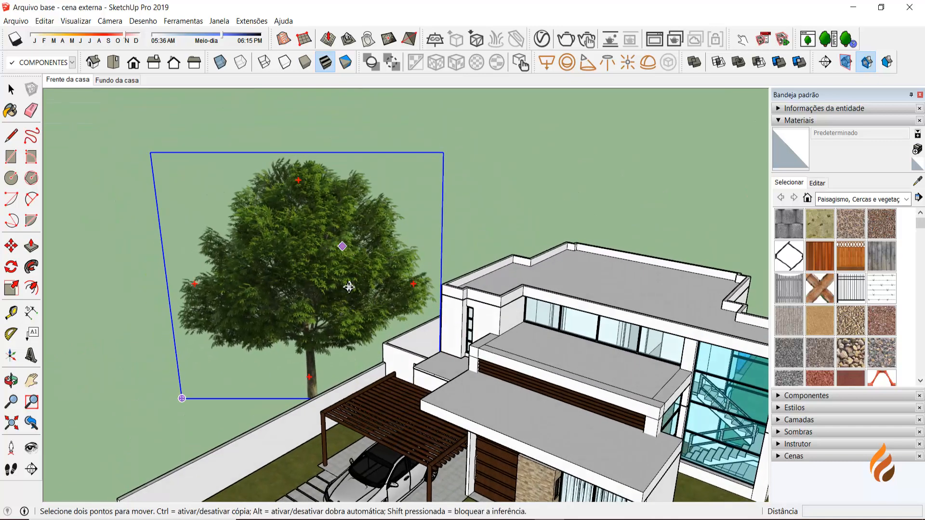
pyautogui.press('s')
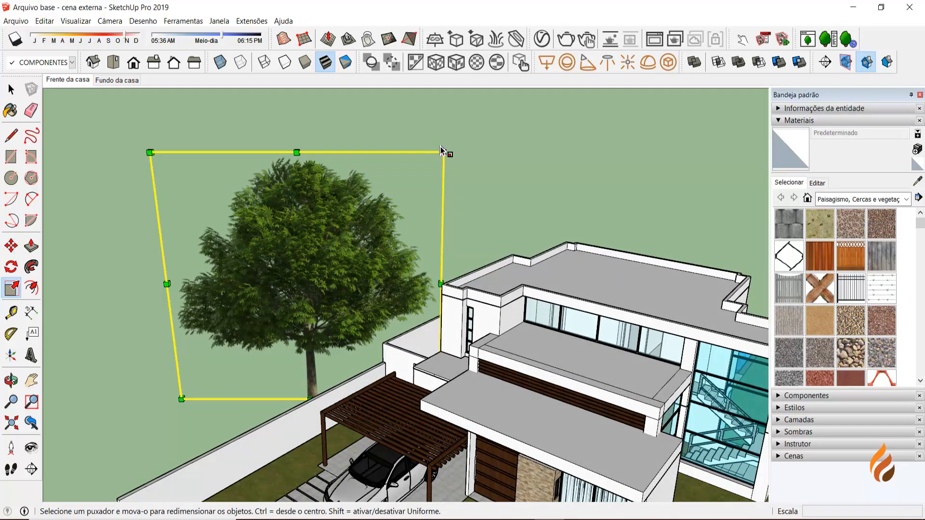
pyautogui.moveTo(444, 152); pyautogui.dragTo(359, 225)
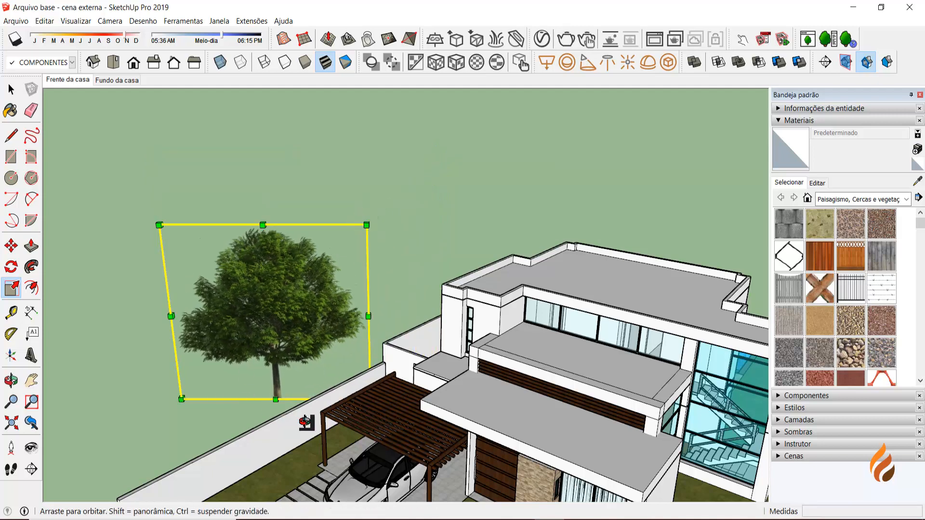
# Move the árvore 07 tree farther away from the carport-side boundary wall and deselect it.
pyautogui.moveTo(359, 224); pyautogui.dragTo(405, 316, button='middle')
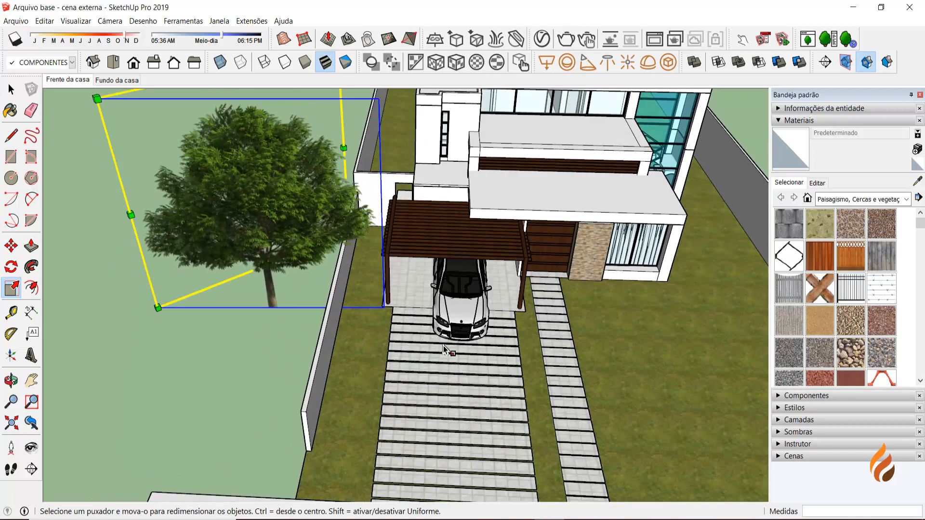
pyautogui.press('m')
pyautogui.click(723, 372)
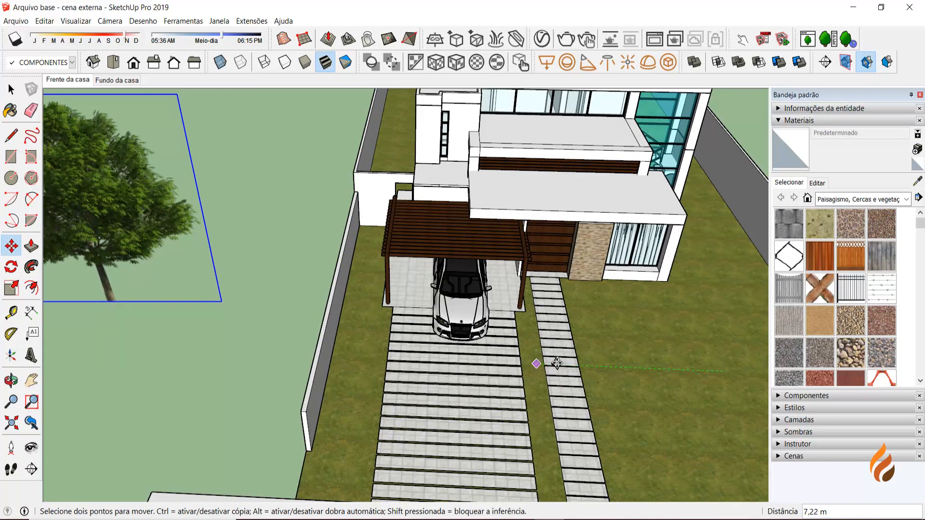
pyautogui.click(593, 375)
pyautogui.scroll(-3, 555, 395)
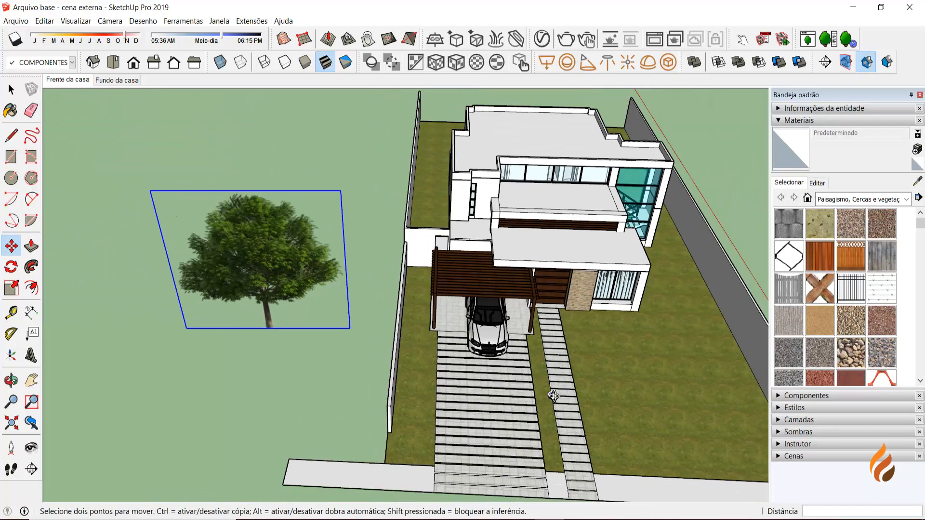
pyautogui.moveTo(518, 396); pyautogui.dragTo(455, 386, button='middle')
pyautogui.scroll(3, 347, 286)
pyautogui.press('space')
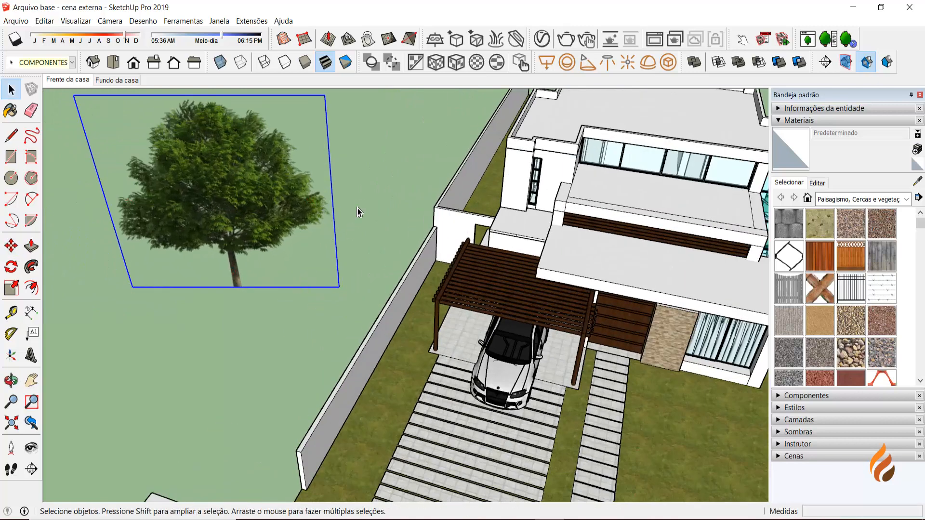
pyautogui.click(357, 208)
# Import the árvore 13 SketchUp component from the Árvores folder.
pyautogui.click(16, 21)
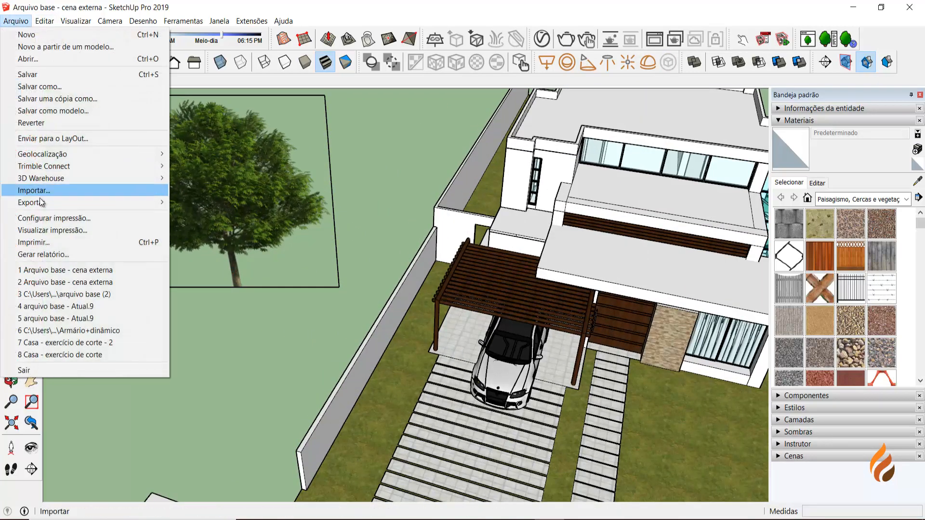
pyautogui.click(34, 190)
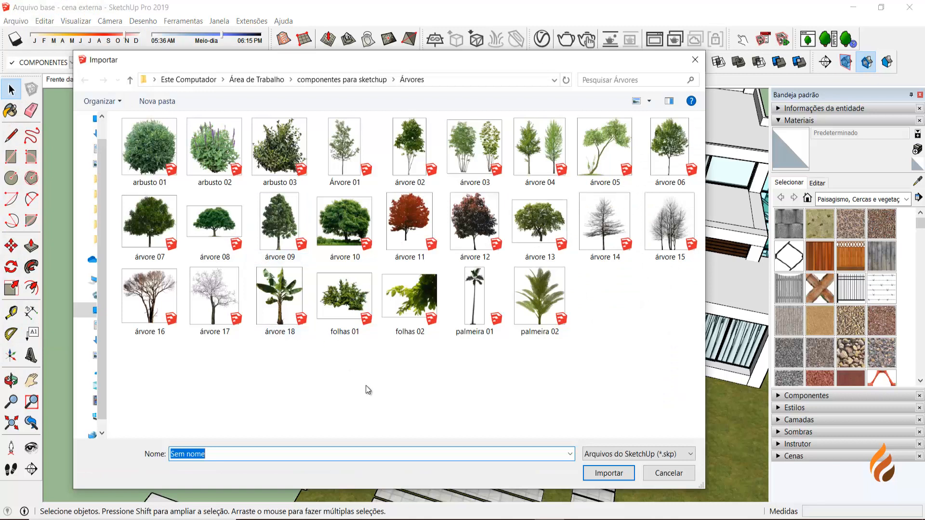
pyautogui.click(531, 207)
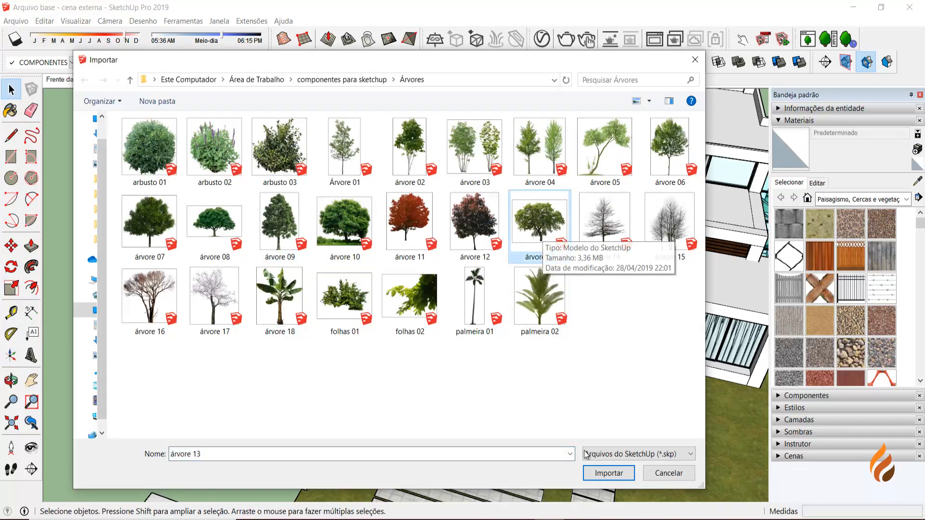
pyautogui.click(607, 474)
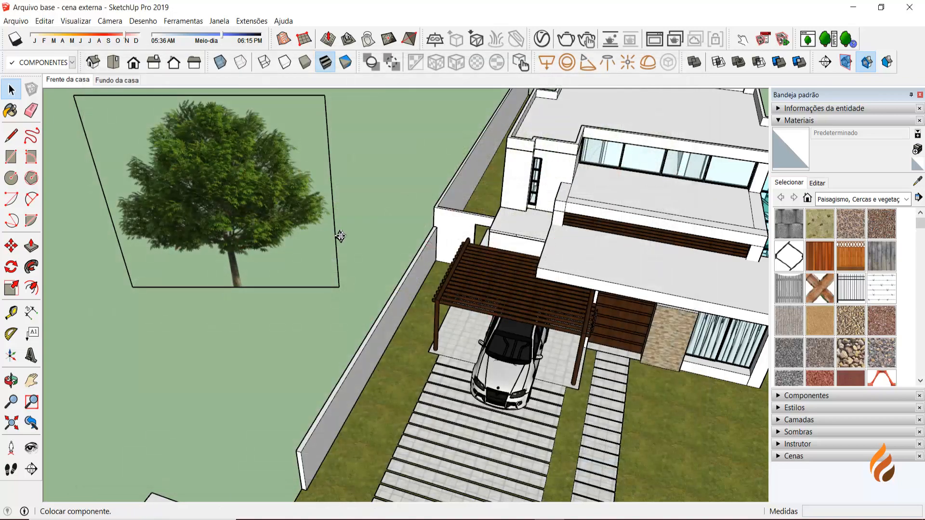
# Place the árvore 13 tree behind the first tree, outside the carport-side boundary wall.
pyautogui.moveTo(394, 232); pyautogui.dragTo(320, 236, button='middle')
pyautogui.moveTo(370, 197); pyautogui.dragTo(284, 363, button='middle')
pyautogui.click(283, 361)
pyautogui.click(281, 356)
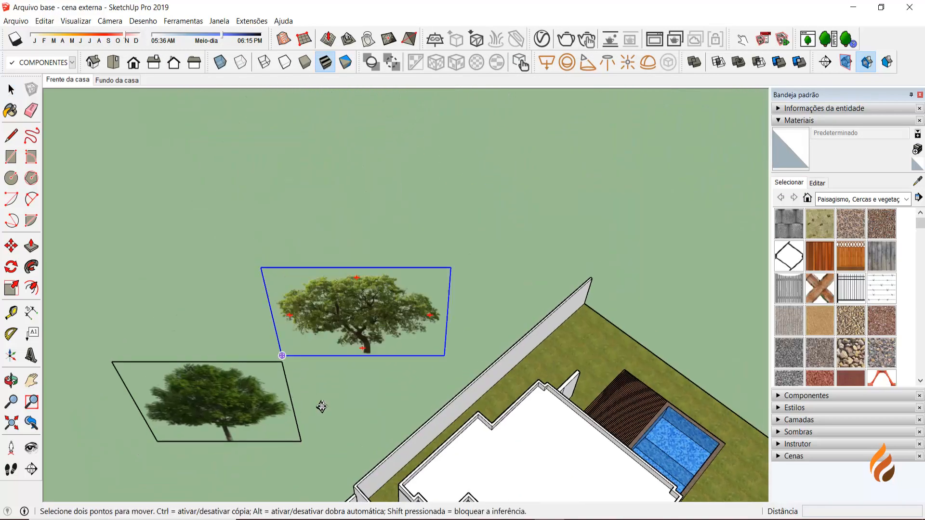
# Return to the Frente da casa scene to check how the imported trees frame the house.
pyautogui.moveTo(320, 403); pyautogui.dragTo(382, 306, button='middle')
pyautogui.press('space')
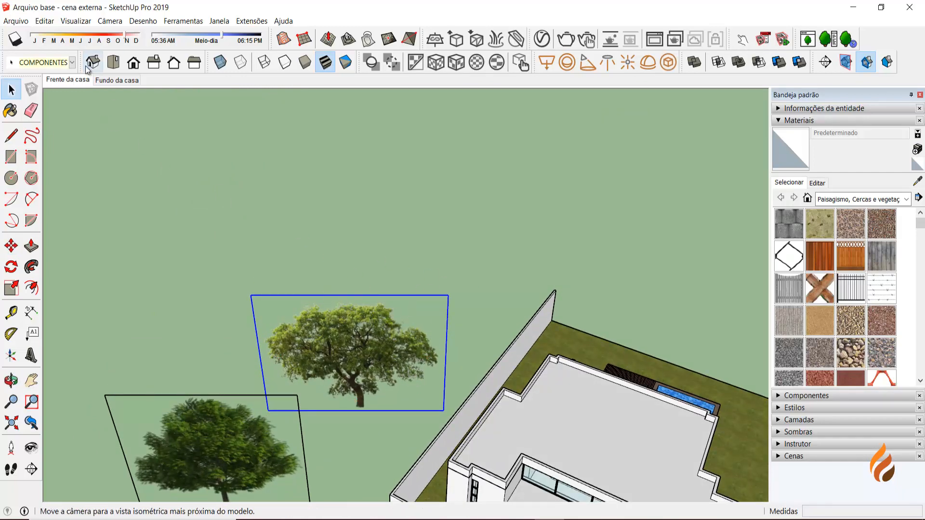
pyautogui.click(71, 81)
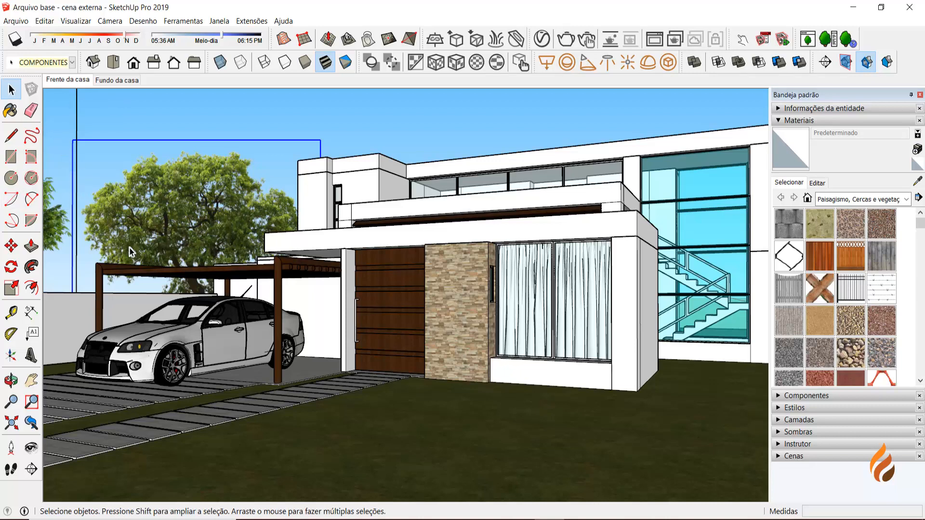
# Move the árvore 07 tree just over 2 m along the boundary wall toward the rear, and check it in the Frente da casa scene.
pyautogui.moveTo(133, 252); pyautogui.dragTo(142, 289, button='middle')
pyautogui.scroll(5, 140, 201)
pyautogui.scroll(-3, 164, 234)
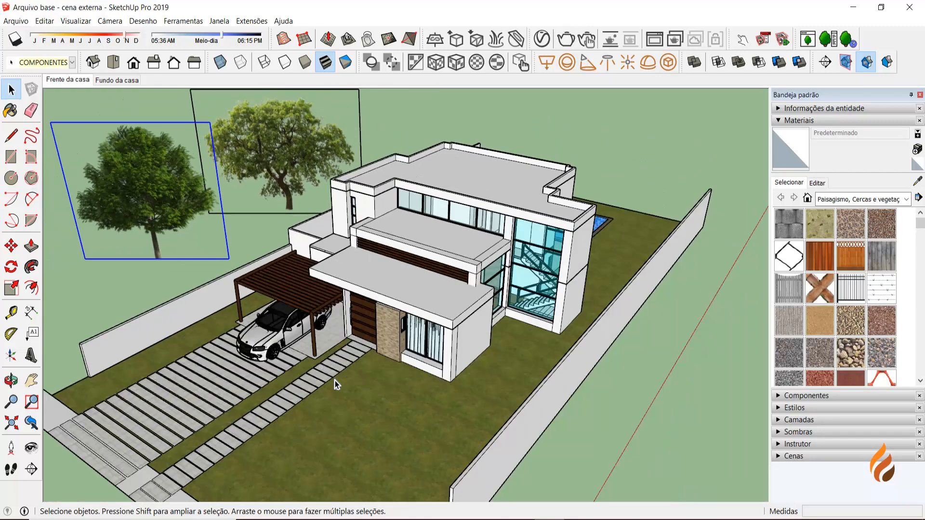
pyautogui.press('m')
pyautogui.click(320, 472)
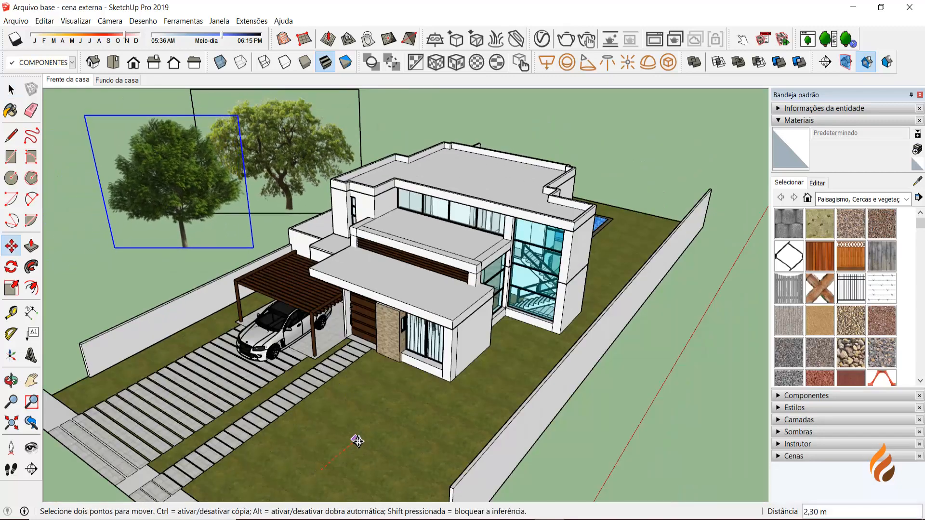
pyautogui.click(360, 438)
pyautogui.press('space')
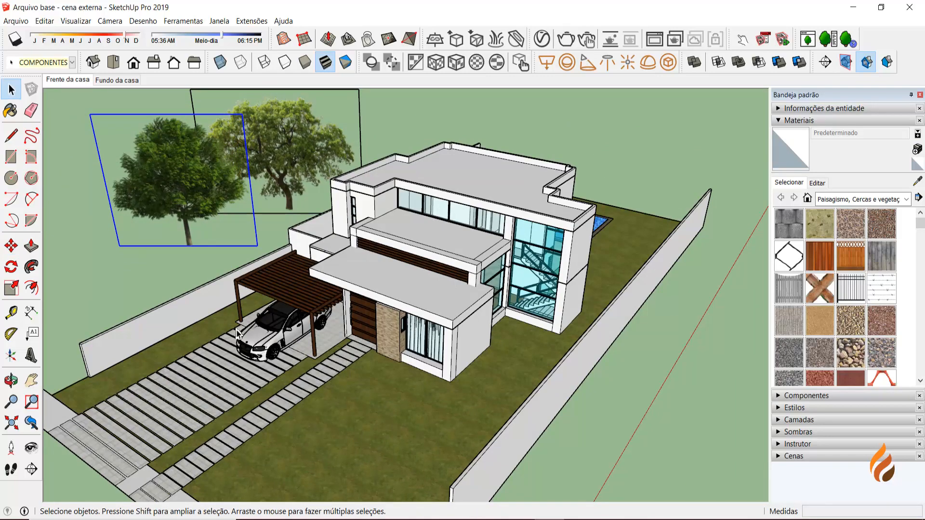
pyautogui.keyDown('shift'); pyautogui.moveTo(254, 304); pyautogui.dragTo(283, 350, button='middle'); pyautogui.keyUp('shift')
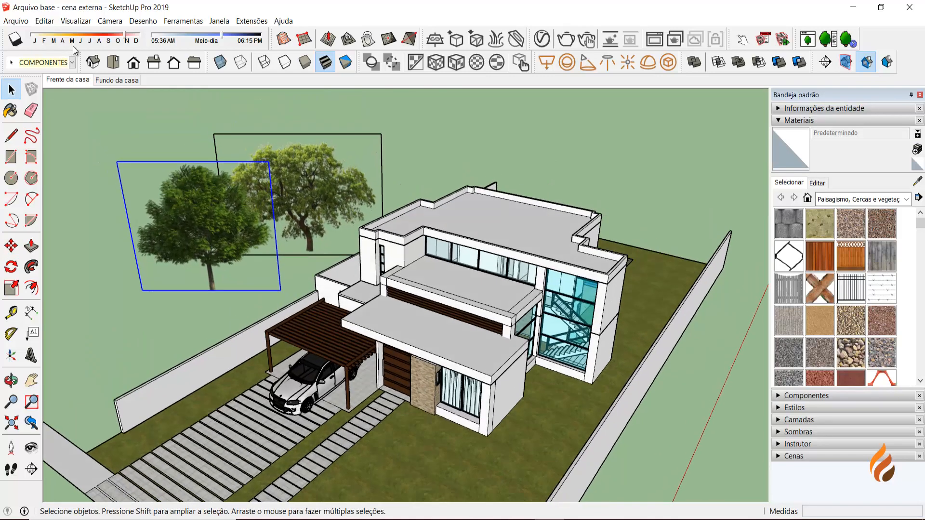
pyautogui.click(72, 81)
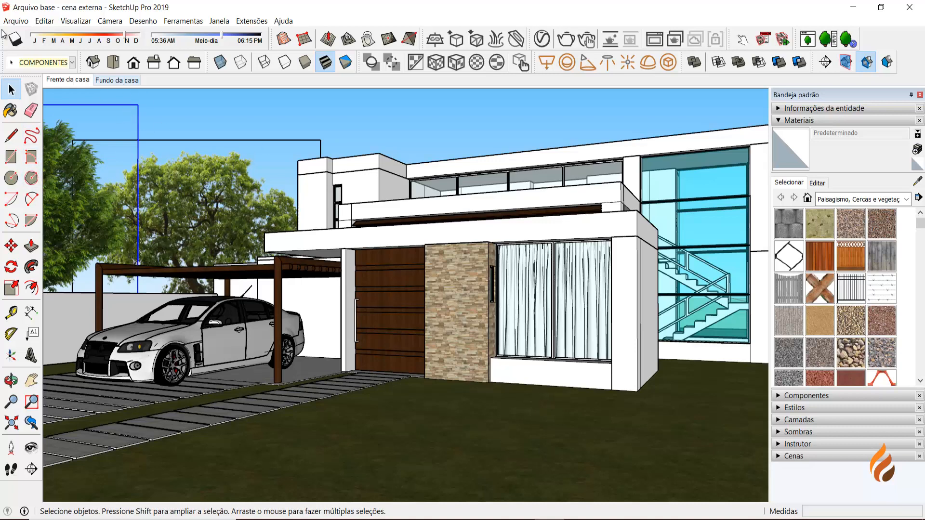
# Import the árvore 04 SketchUp component from the Árvores folder.
pyautogui.click(16, 21)
pyautogui.click(48, 189)
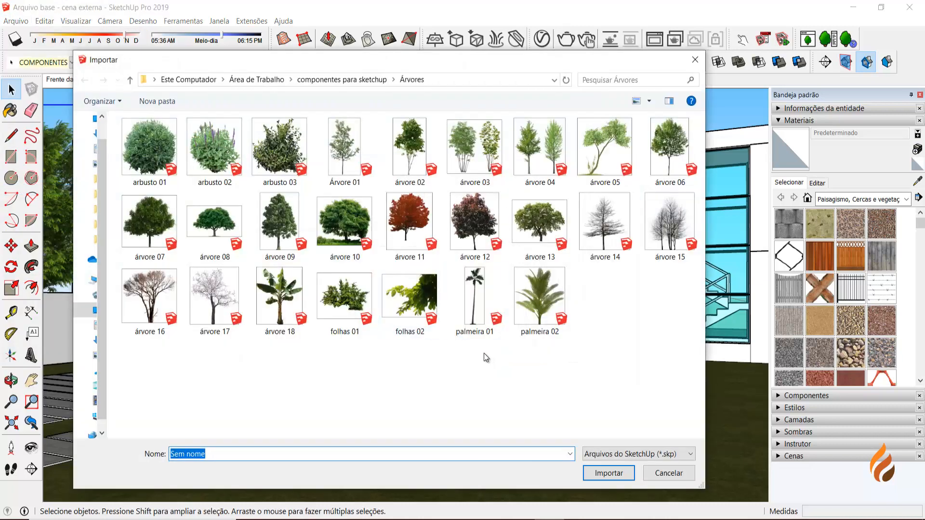
pyautogui.click(549, 151)
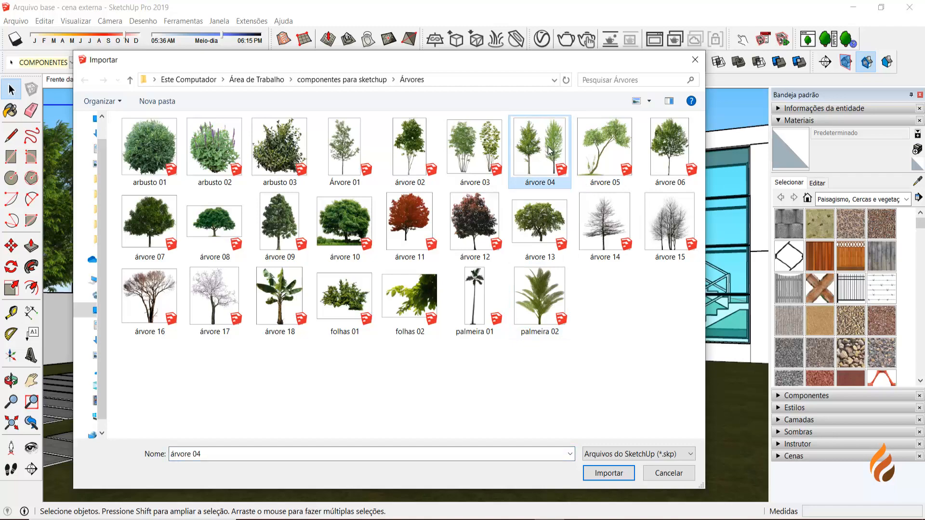
pyautogui.click(601, 472)
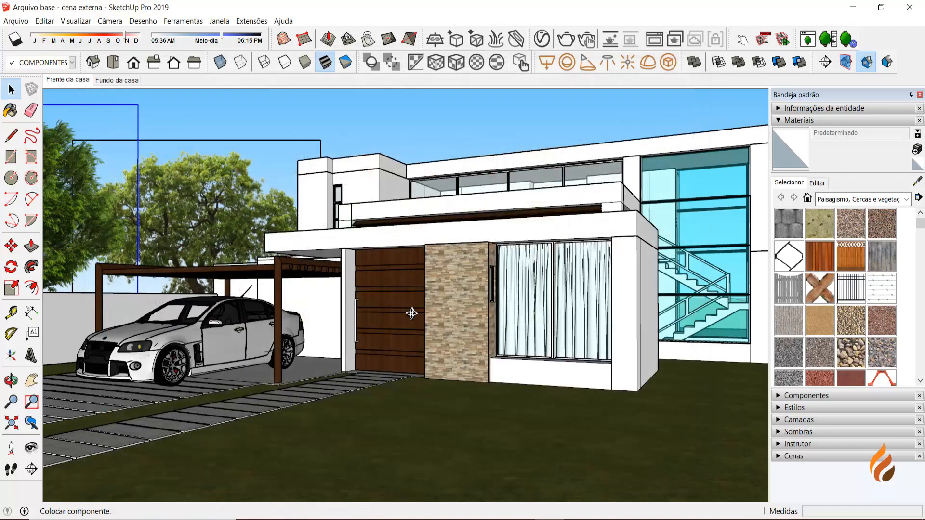
# Place the árvore 04 component behind the árvore 13 tree and check it in the Frente da casa scene.
pyautogui.moveTo(307, 313); pyautogui.dragTo(241, 429, button='middle')
pyautogui.scroll(-2, 177, 221)
pyautogui.keyDown('shift'); pyautogui.moveTo(171, 192); pyautogui.dragTo(331, 414, button='middle'); pyautogui.keyUp('shift')
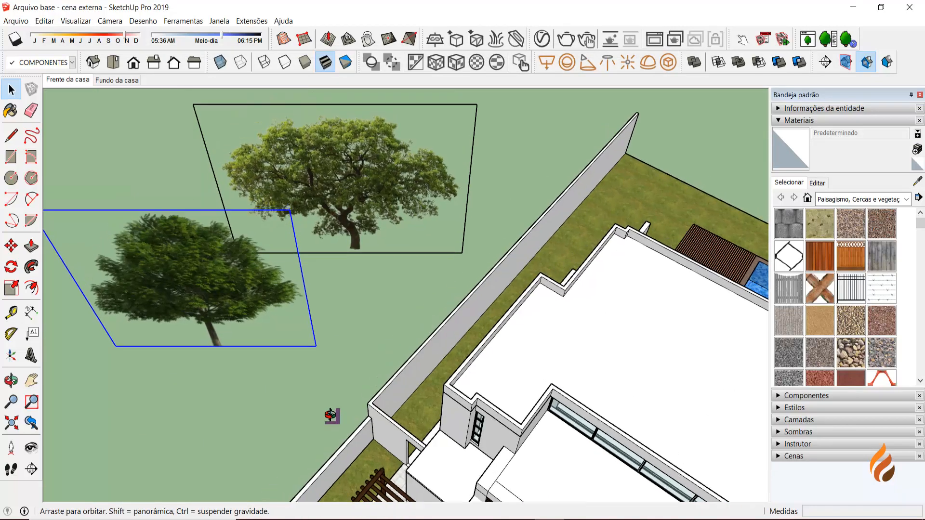
pyautogui.moveTo(215, 260); pyautogui.dragTo(375, 413, button='middle')
pyautogui.scroll(3, 247, 336)
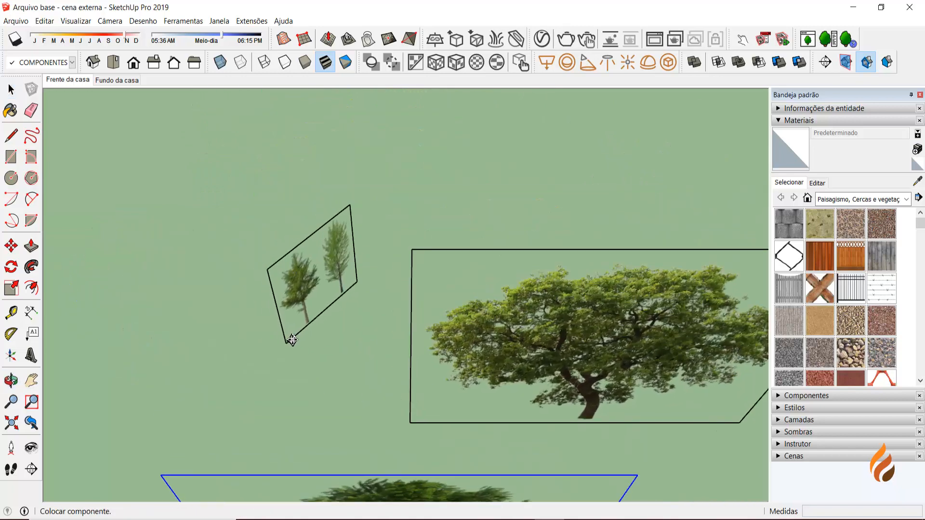
pyautogui.click(318, 321)
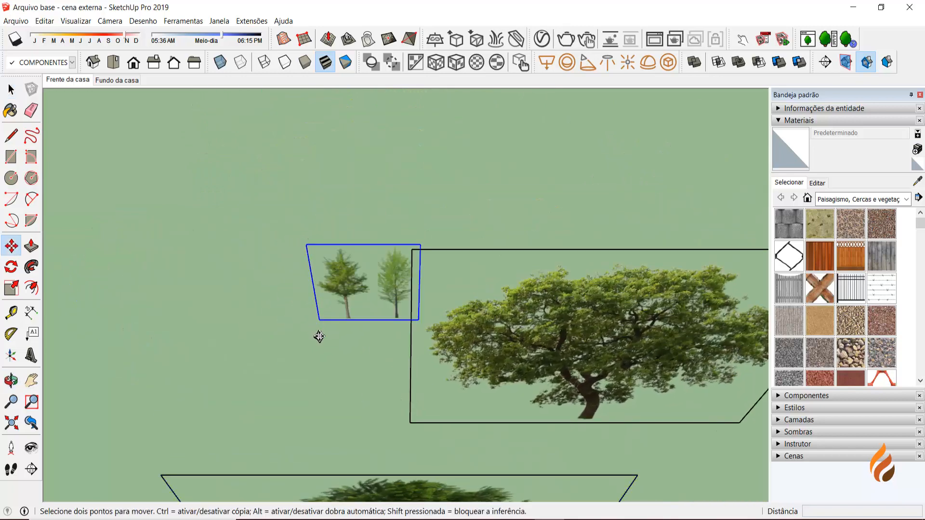
pyautogui.press('space')
pyautogui.click(59, 79)
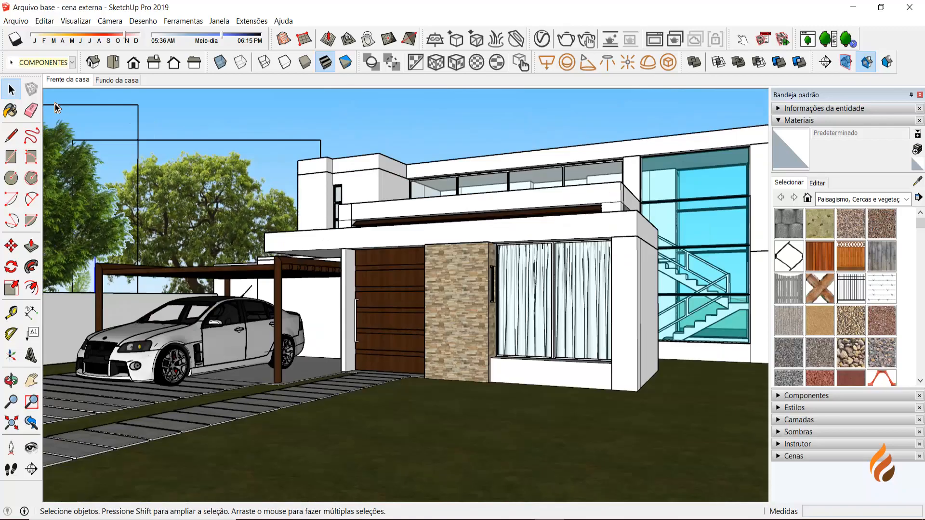
# Move the árvore 04 component about 1.39 m along the boundary wall toward the rear, and return to the Frente da casa scene.
pyautogui.moveTo(86, 294); pyautogui.dragTo(299, 274, button='middle')
pyautogui.click(303, 297)
pyautogui.press('m')
pyautogui.click(327, 277)
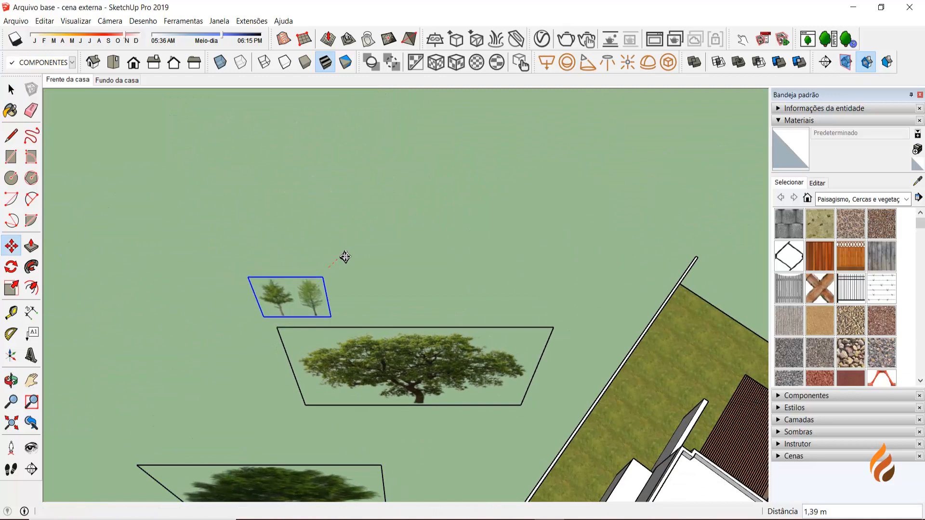
pyautogui.click(345, 258)
pyautogui.click(80, 82)
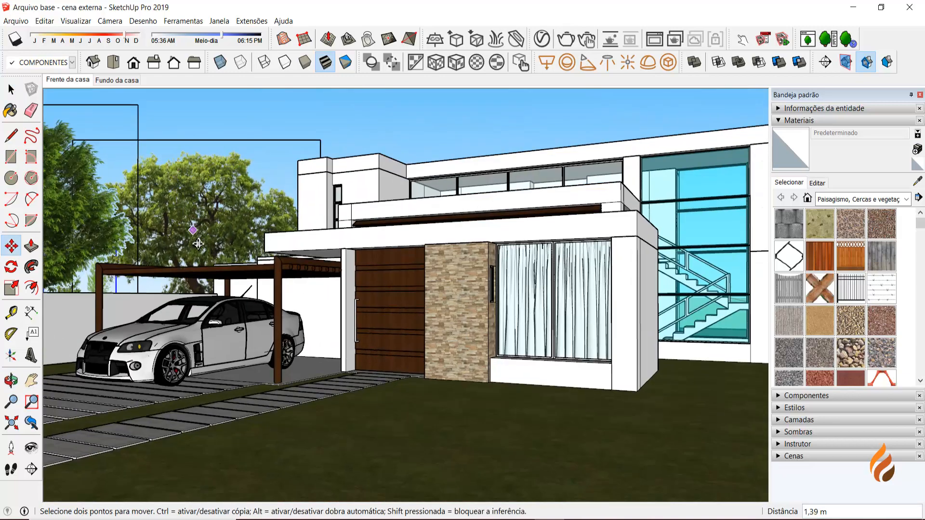
# Copy the árvore 04 component farther toward the rear beside the árvore 13 tree and check it in the Frente da casa scene.
pyautogui.press('space')
pyautogui.click(243, 199)
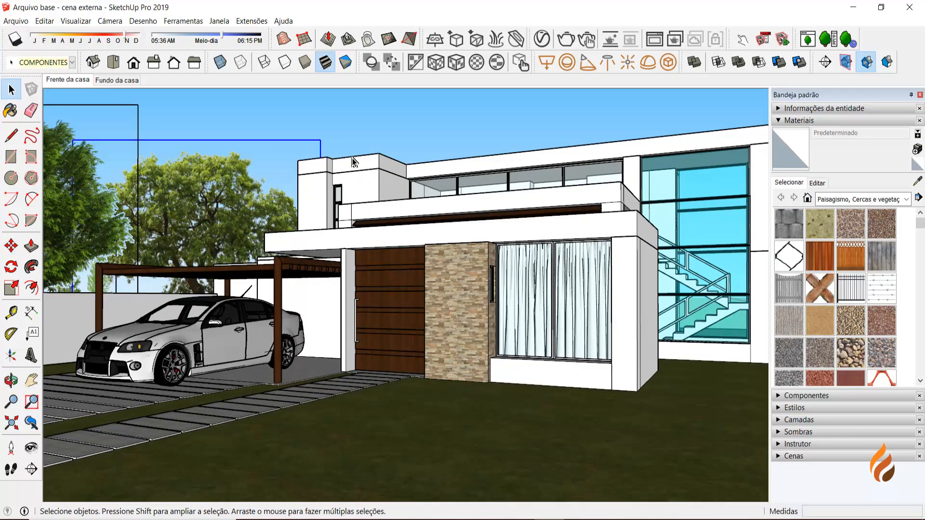
pyautogui.moveTo(245, 115); pyautogui.dragTo(289, 395, button='middle')
pyautogui.scroll(2, 130, 309)
pyautogui.click(148, 308)
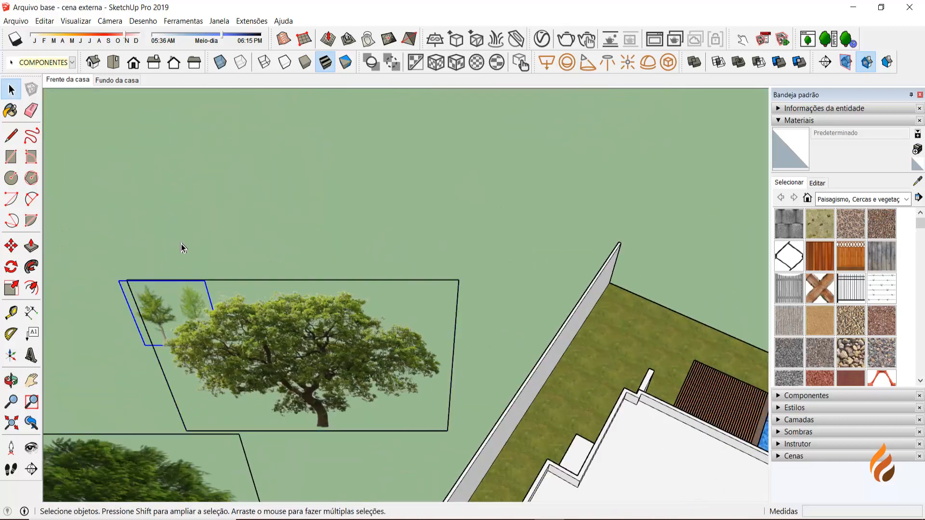
pyautogui.press('m')
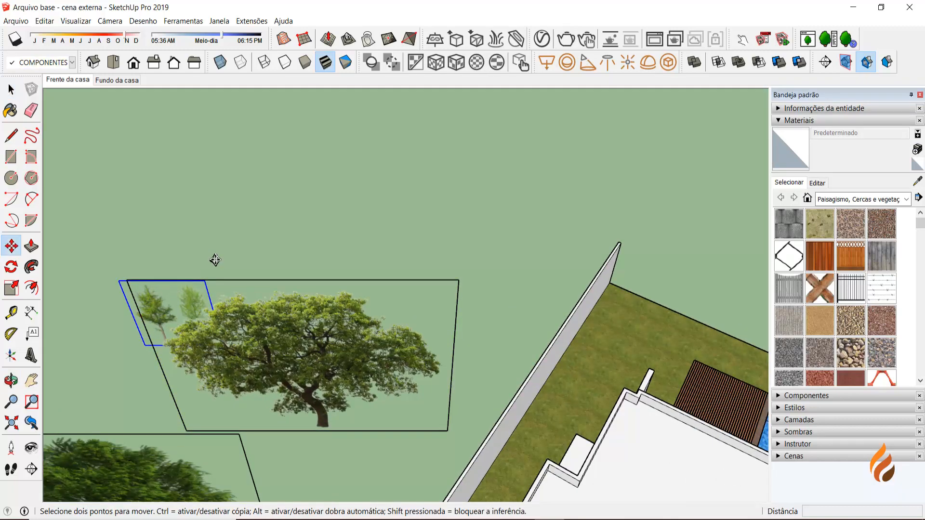
pyautogui.keyDown('ctrl'); pyautogui.click(215, 259); pyautogui.keyUp('ctrl')
pyautogui.click(260, 222)
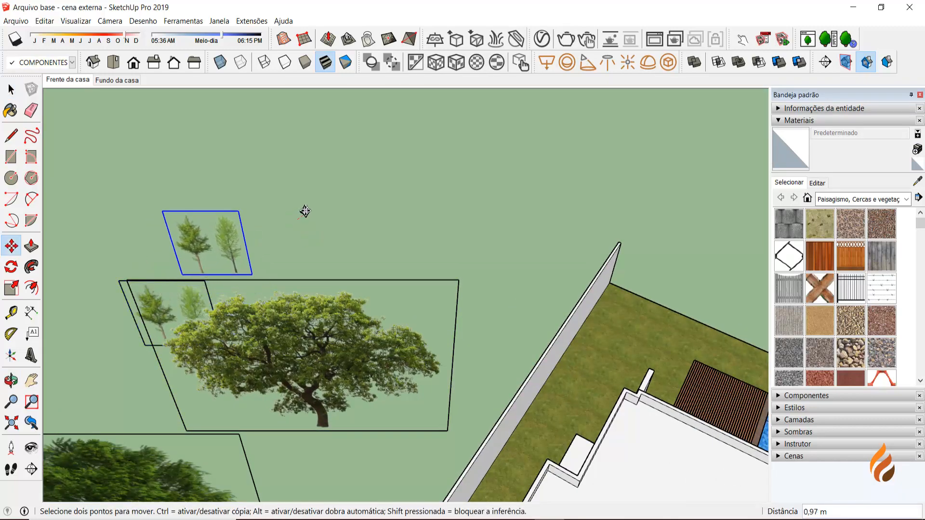
pyautogui.click(83, 82)
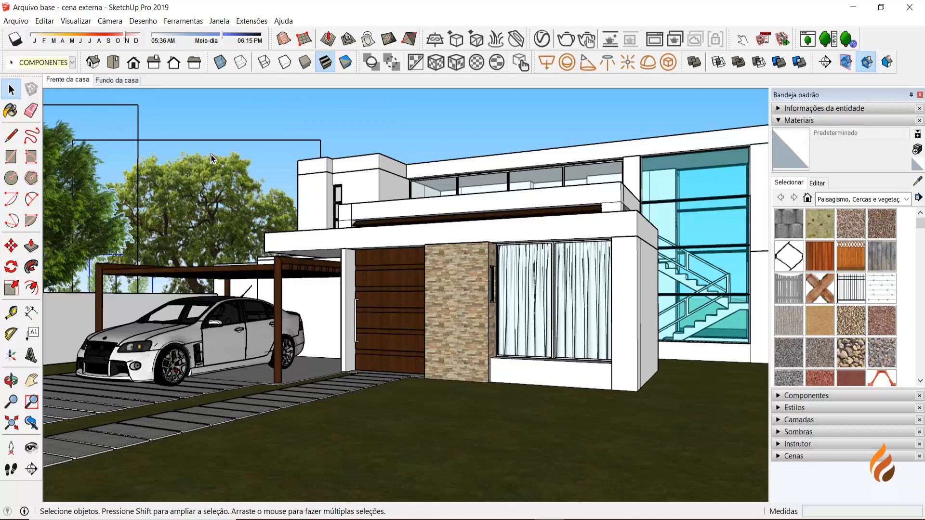
# Check the trees in the Fundo da casa scene and from above the carport-side boundary wall.
pyautogui.click(120, 80)
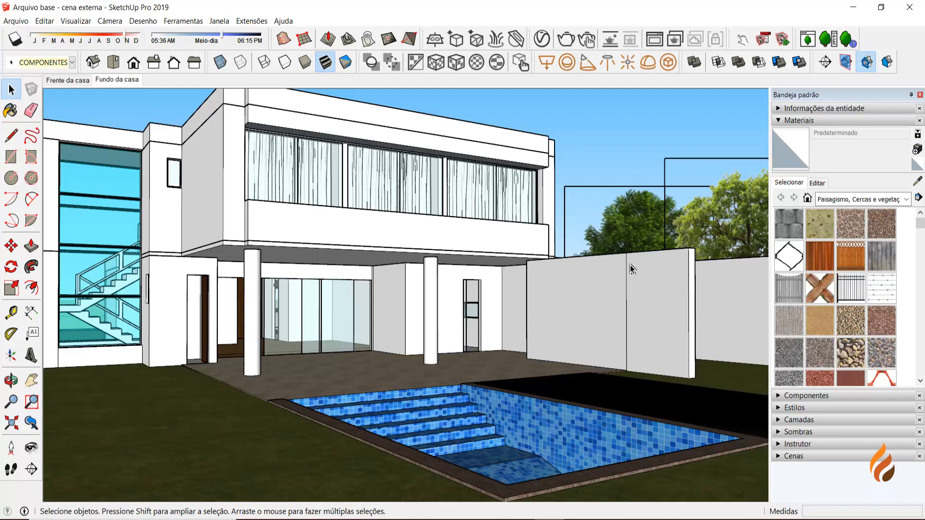
pyautogui.moveTo(637, 339); pyautogui.dragTo(627, 434, button='middle')
pyautogui.scroll(-2, 615, 217)
pyautogui.keyDown('shift'); pyautogui.moveTo(616, 215); pyautogui.dragTo(627, 296, button='middle'); pyautogui.keyUp('shift')
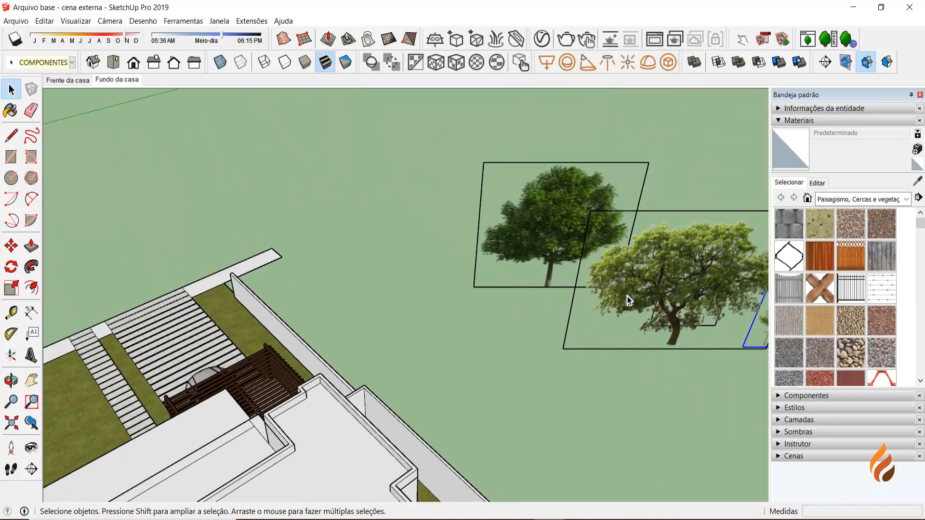
# Try copying the árvore 13 tree about 20 m toward the front, beyond the árvore 07 tree, and delete the copy.
pyautogui.click(643, 303)
pyautogui.press('m')
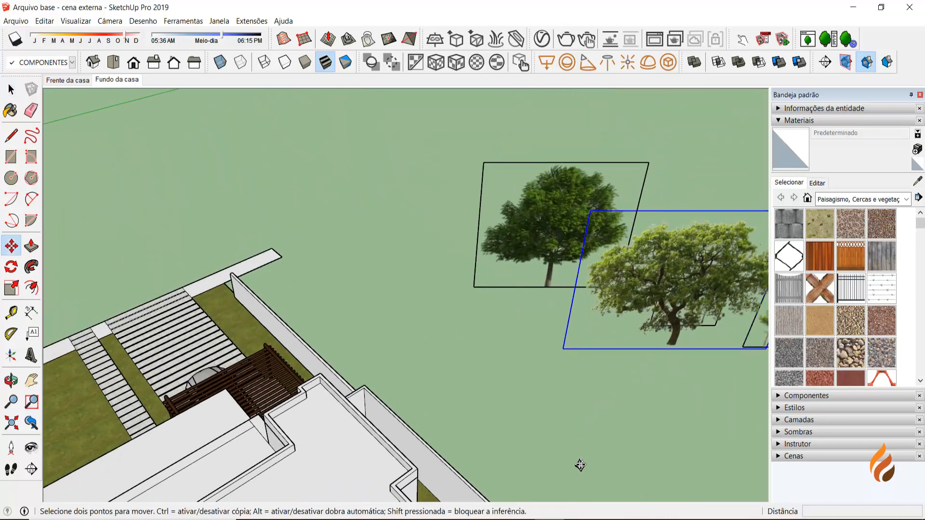
pyautogui.click(581, 465)
pyautogui.press('ctrl')
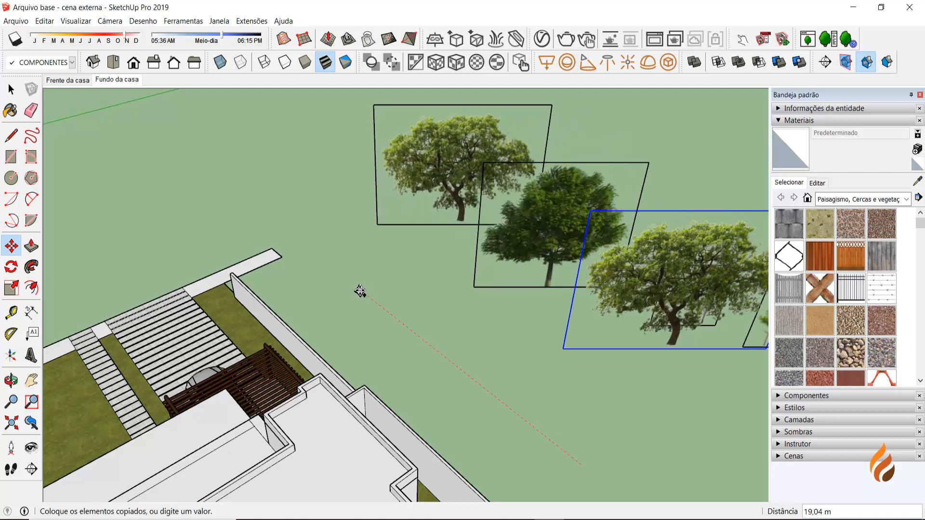
pyautogui.click(352, 287)
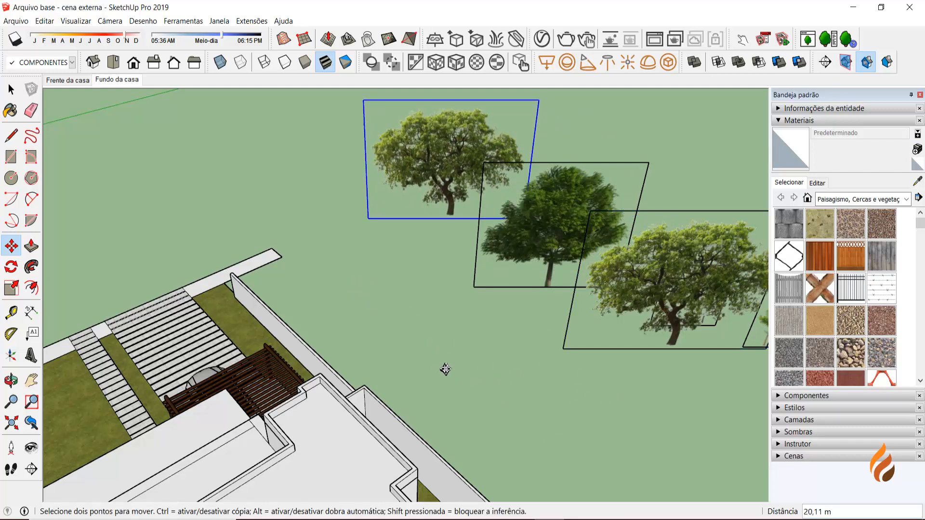
pyautogui.press('Delete')
pyautogui.press('space')
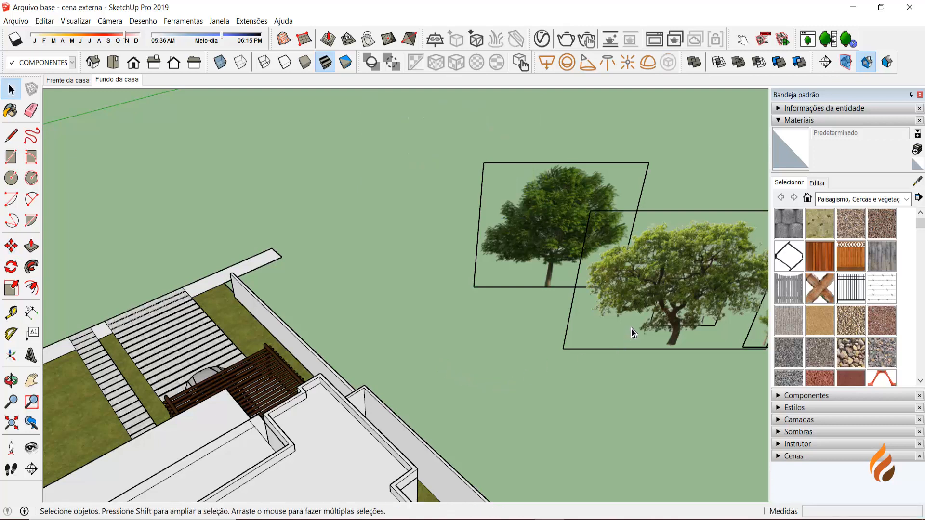
# Copy the árvore 13 tree about 18 m toward the front, check it in the Fundo da casa scene, and deselect it.
pyautogui.click(631, 328)
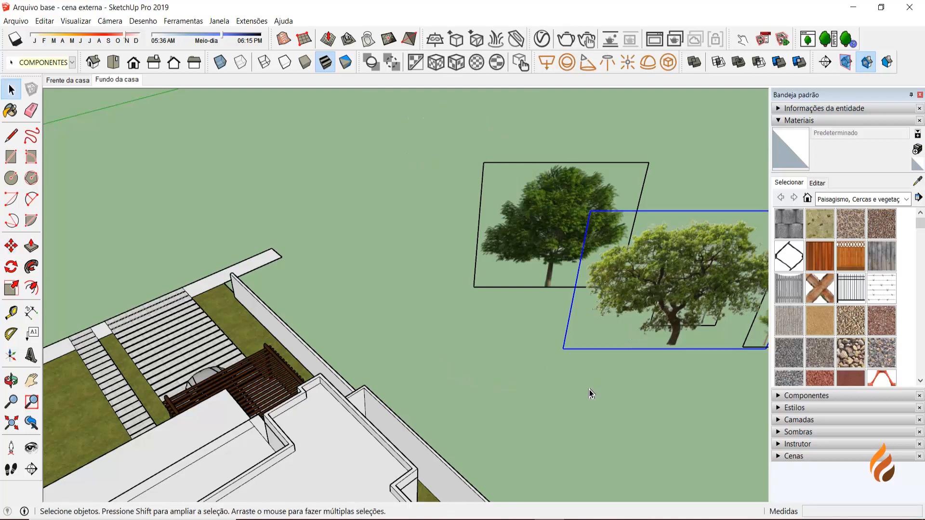
pyautogui.press('m')
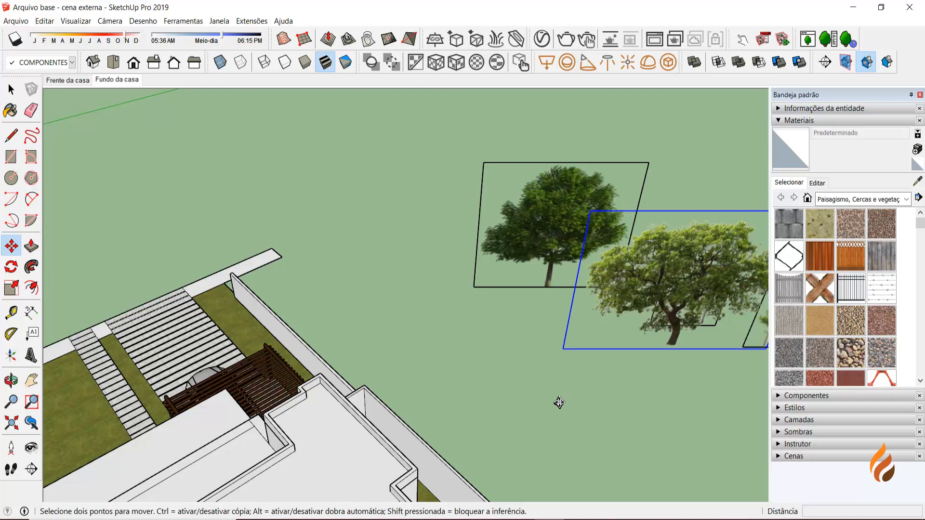
pyautogui.click(570, 454)
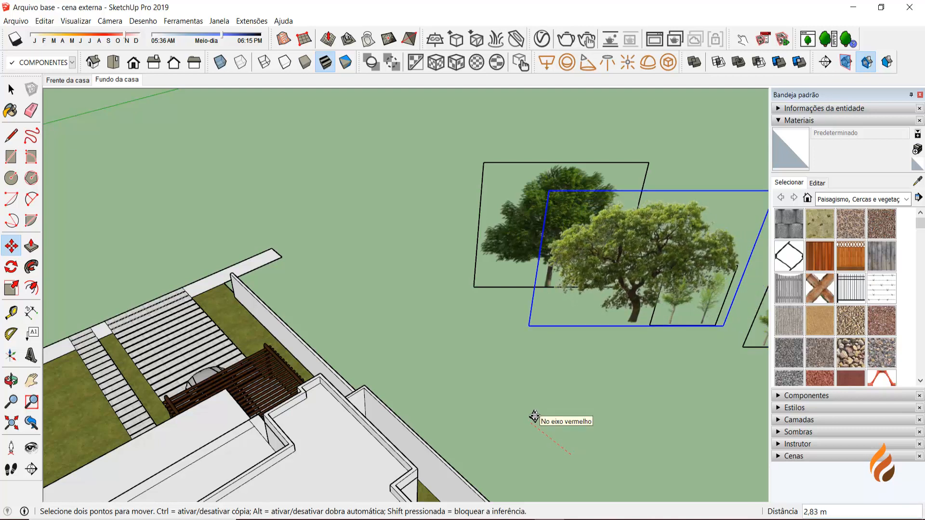
pyautogui.press('ctrl')
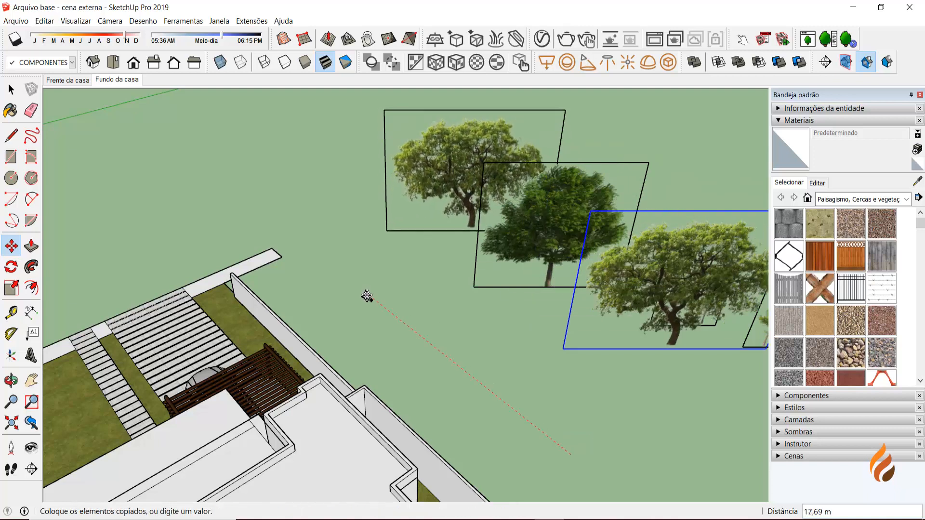
pyautogui.click(361, 292)
pyautogui.press('space')
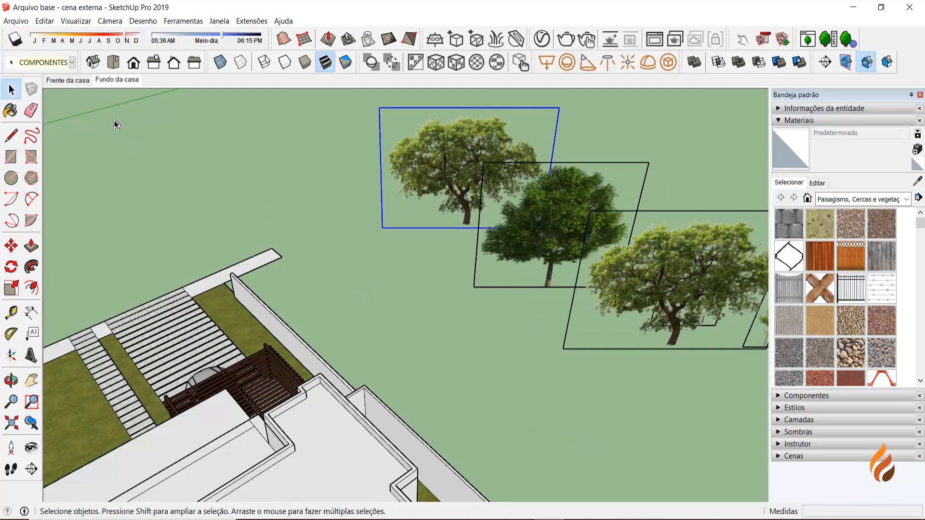
pyautogui.click(115, 80)
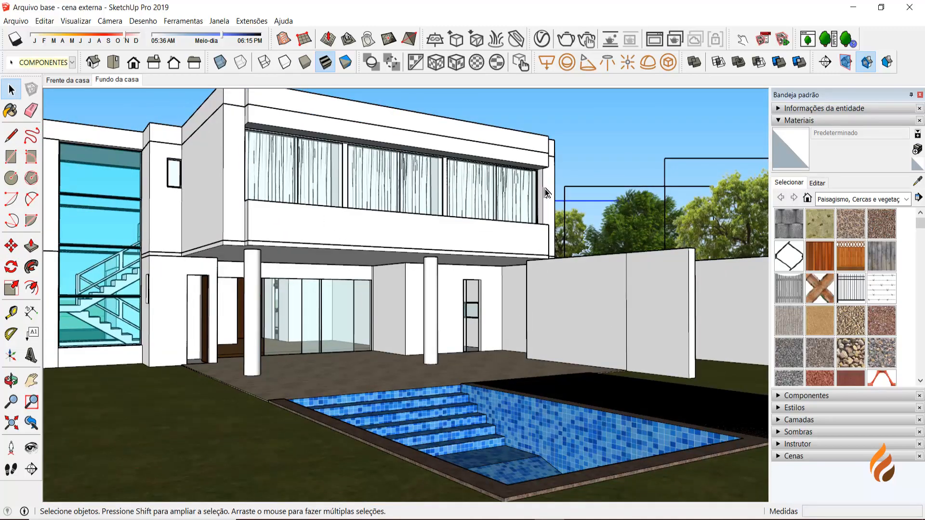
pyautogui.click(592, 166)
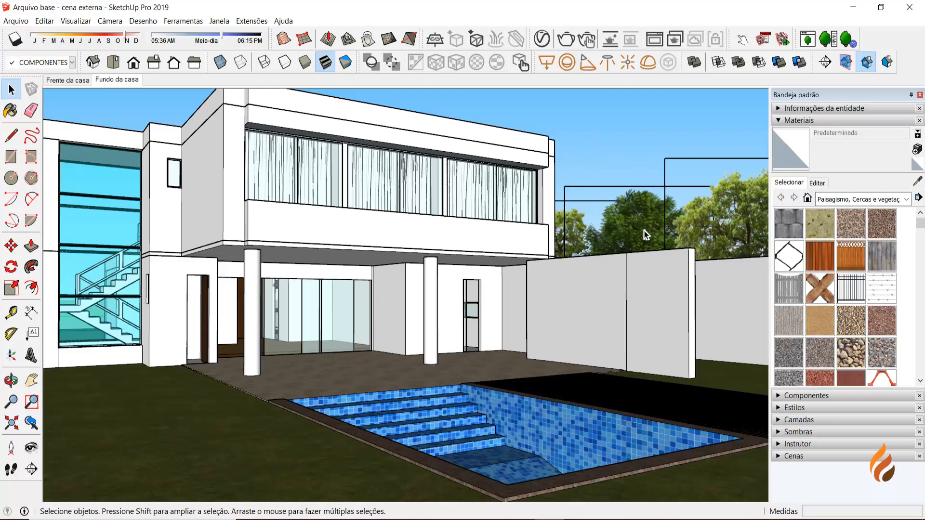
# Import the arbusto 01 component into the Frente da casa scene and place it on the lawn before the stone-clad wall.
pyautogui.click(80, 81)
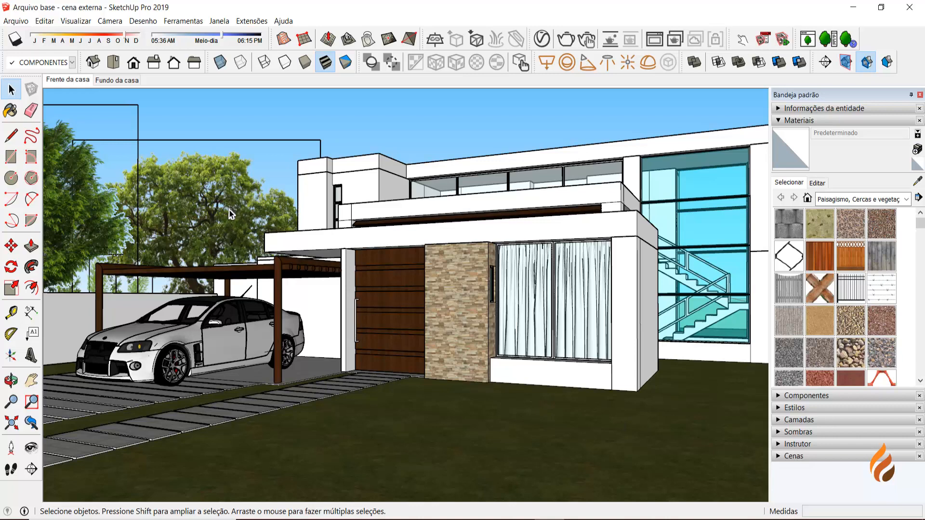
pyautogui.click(19, 22)
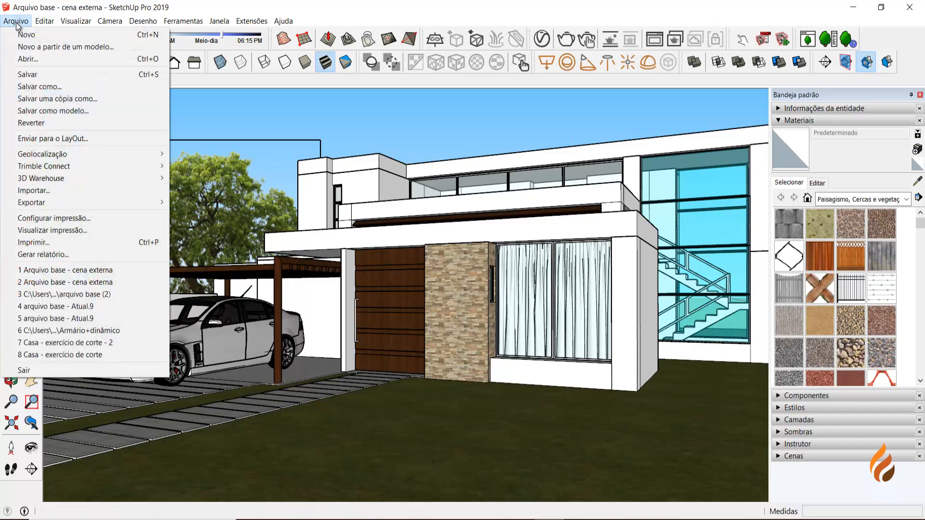
pyautogui.click(59, 194)
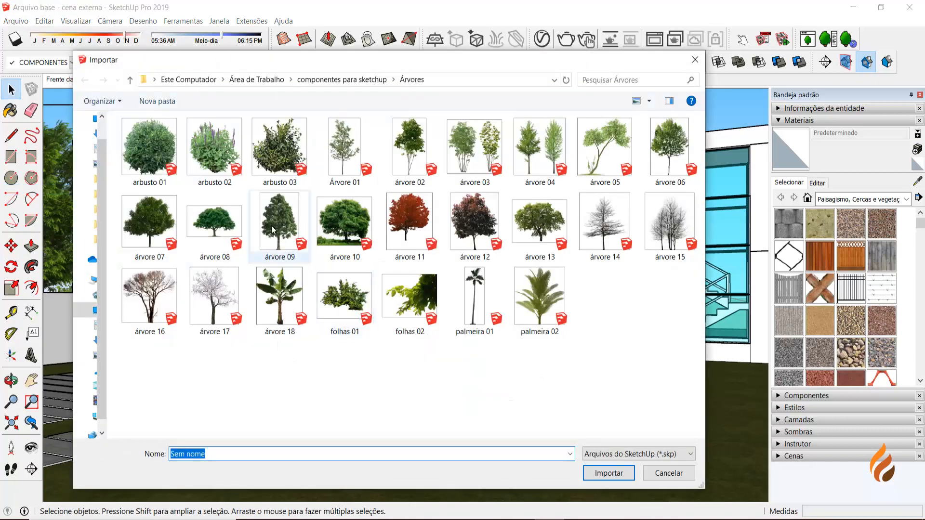
pyautogui.click(143, 149)
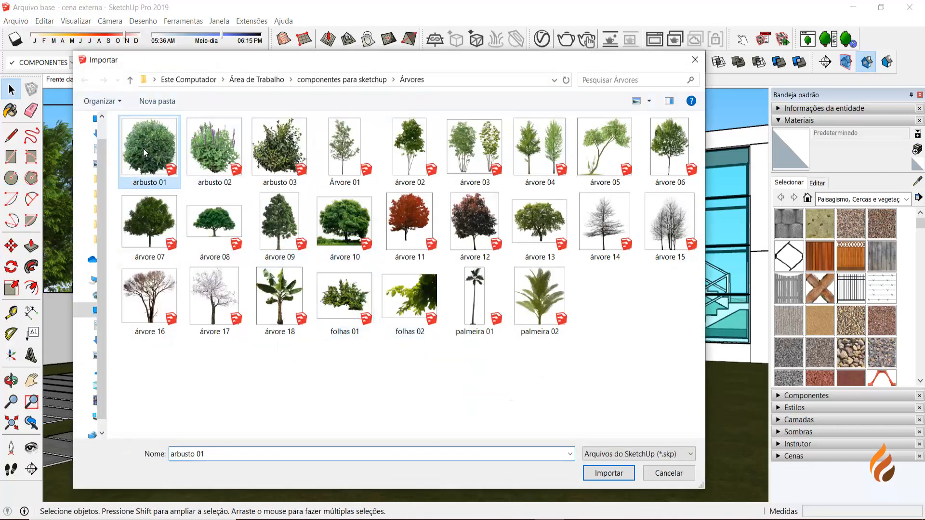
pyautogui.click(608, 474)
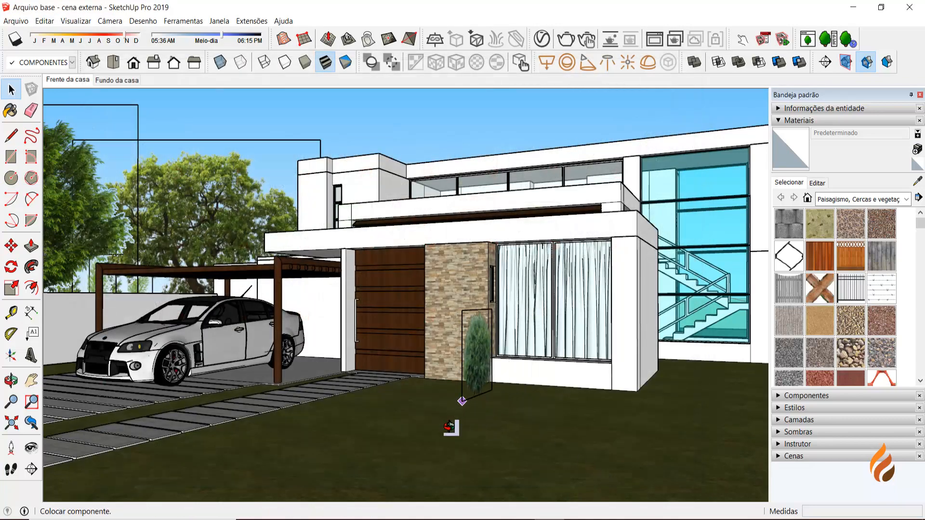
pyautogui.moveTo(450, 428); pyautogui.dragTo(423, 355, button='middle')
pyautogui.scroll(2, 432, 474)
pyautogui.scroll(2, 423, 354)
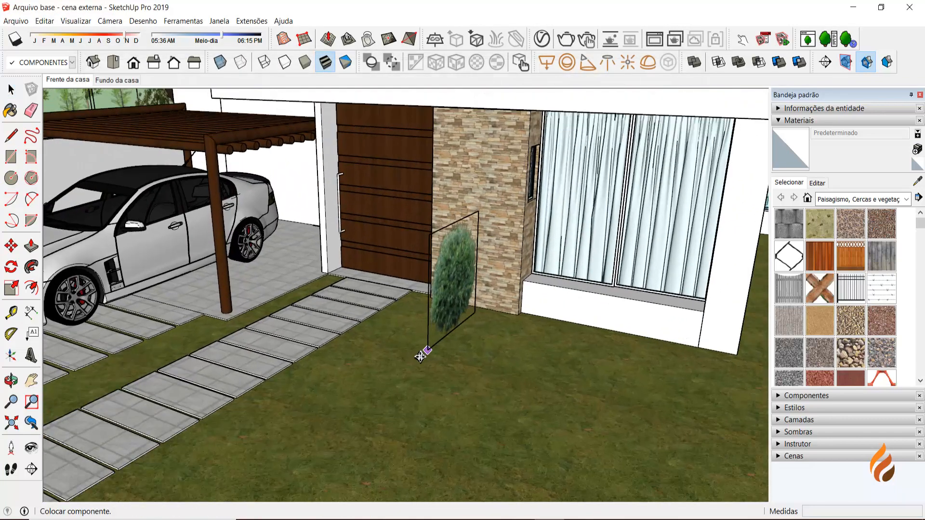
pyautogui.click(401, 379)
# Copy the arbusto 01 bush along the lawn in front of the curtained window and check both in the Frente da casa scene.
pyautogui.press('ctrl')
pyautogui.click(462, 415)
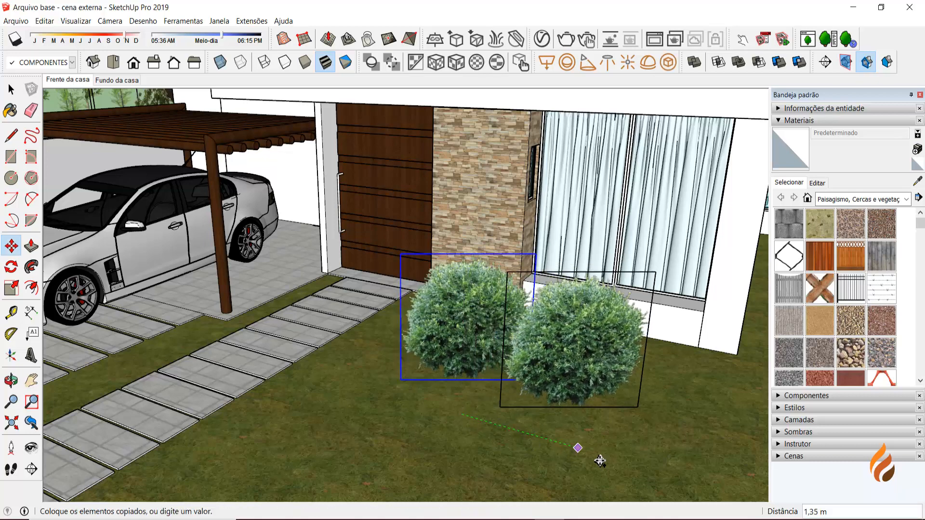
pyautogui.click(635, 471)
pyautogui.press('space')
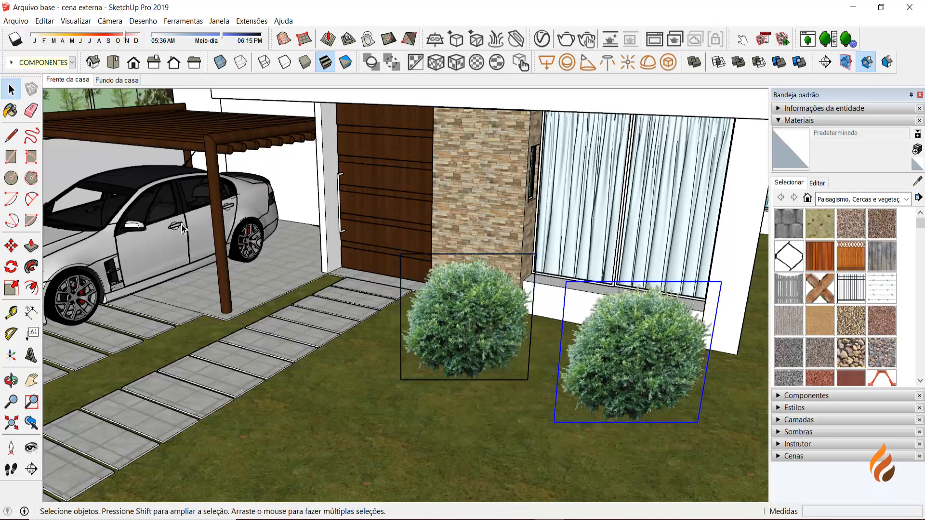
pyautogui.click(66, 80)
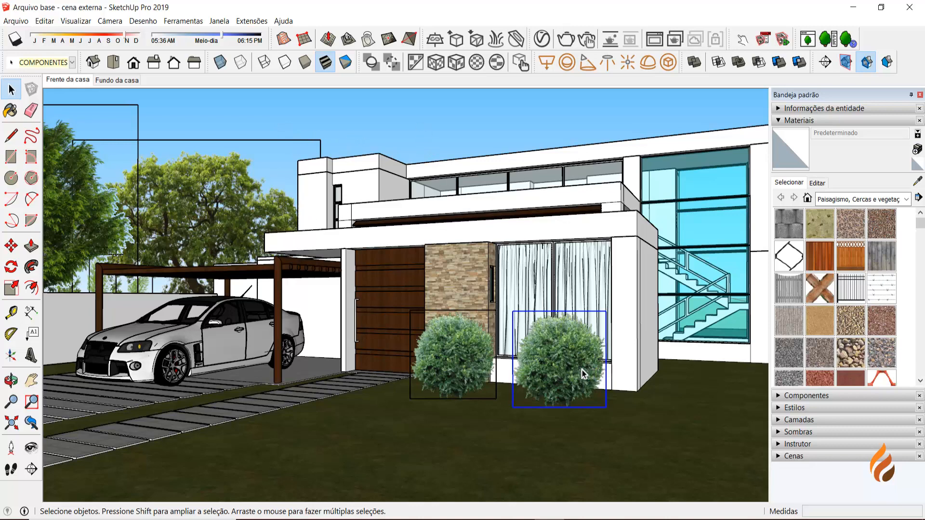
# Delete both arbusto 01 bushes from the front lawn.
pyautogui.press('Delete')
pyautogui.click(477, 357)
pyautogui.press('Delete')
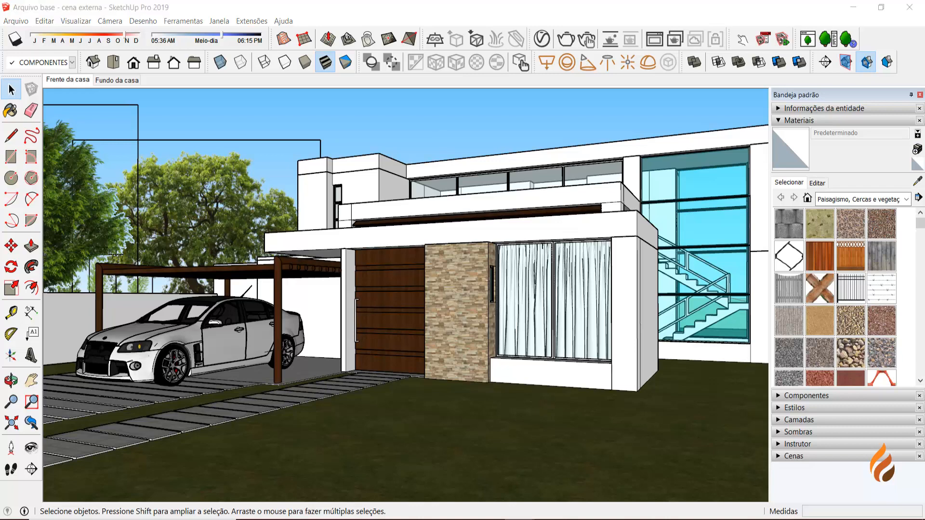
# Switch to 3D Warehouse in the browser and look through the models found for "trees 3d".
pyautogui.moveTo(924, 125)
pyautogui.mouseDown()
pyautogui.moveTo(514, 115)
pyautogui.moveTo(440, 33)
pyautogui.moveTo(367, 3)
pyautogui.mouseUp()
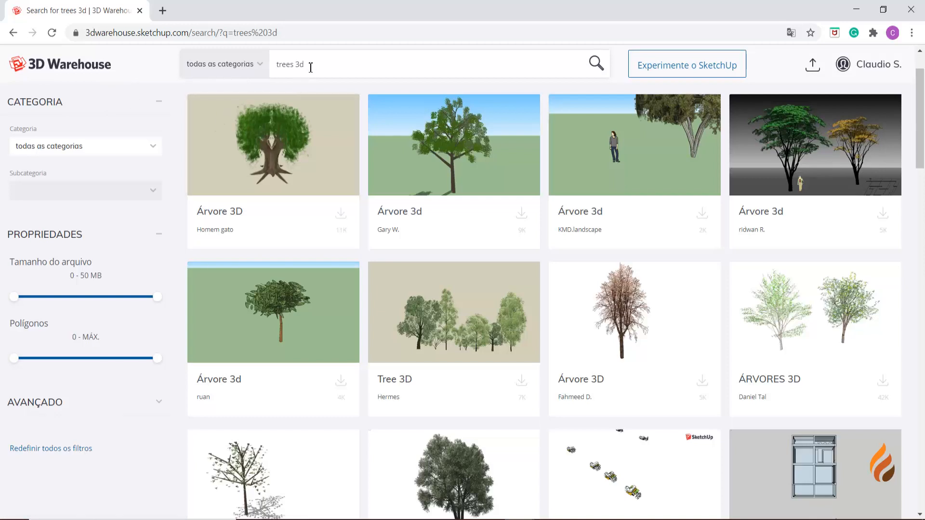
pyautogui.scroll(-5, 789, 381)
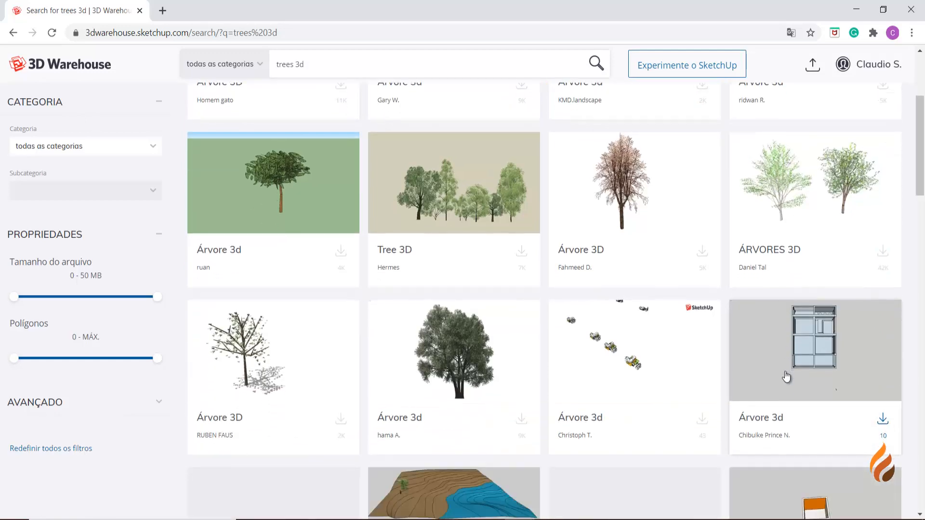
pyautogui.scroll(7, 704, 361)
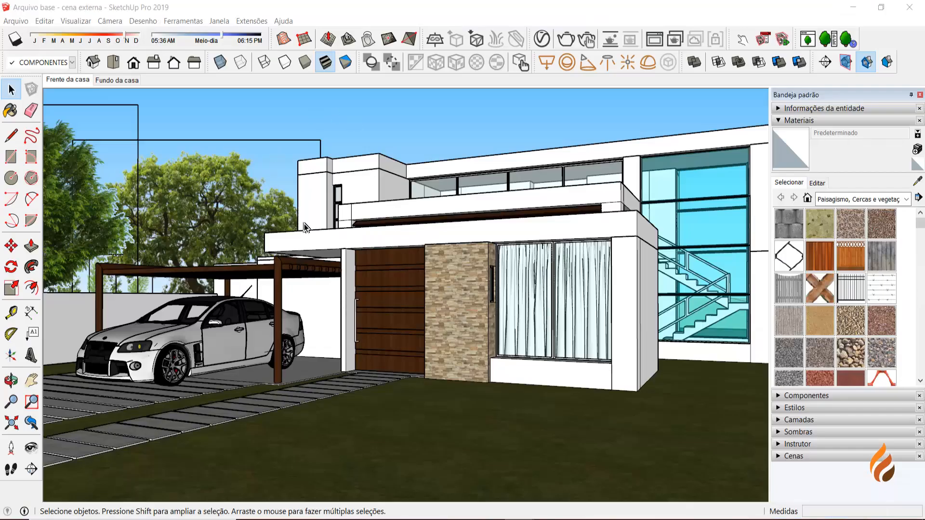
pyautogui.click(16, 21)
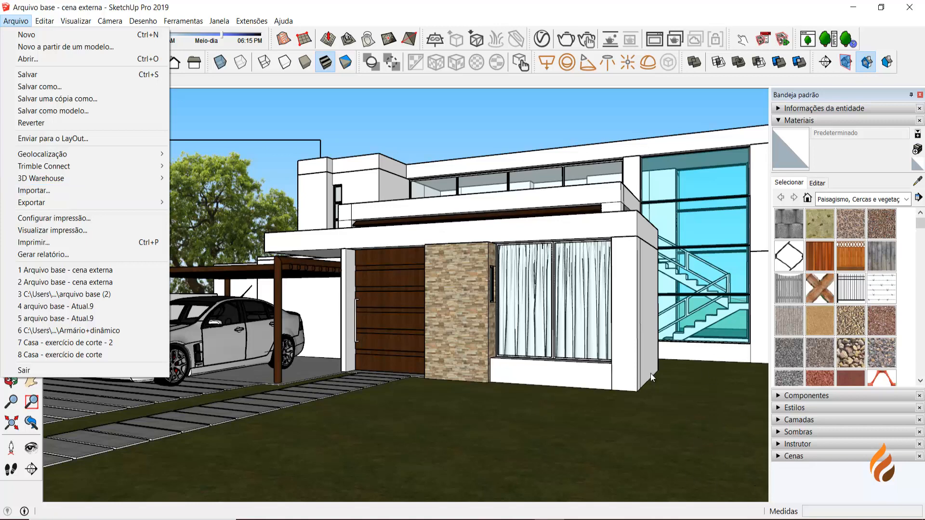
pyautogui.click(581, 111)
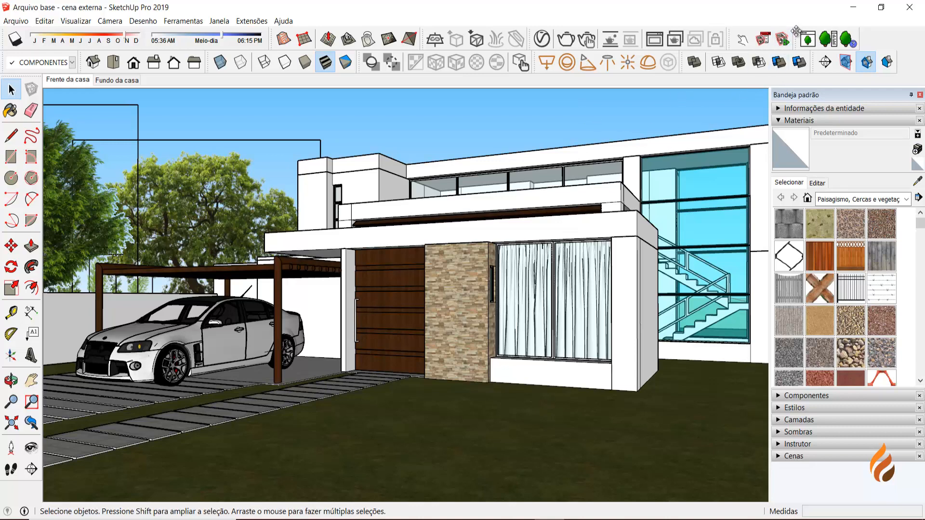
# Undock the Laubwerk toolbar and float it over the sky area of the model view.
pyautogui.moveTo(796, 37); pyautogui.dragTo(625, 118)
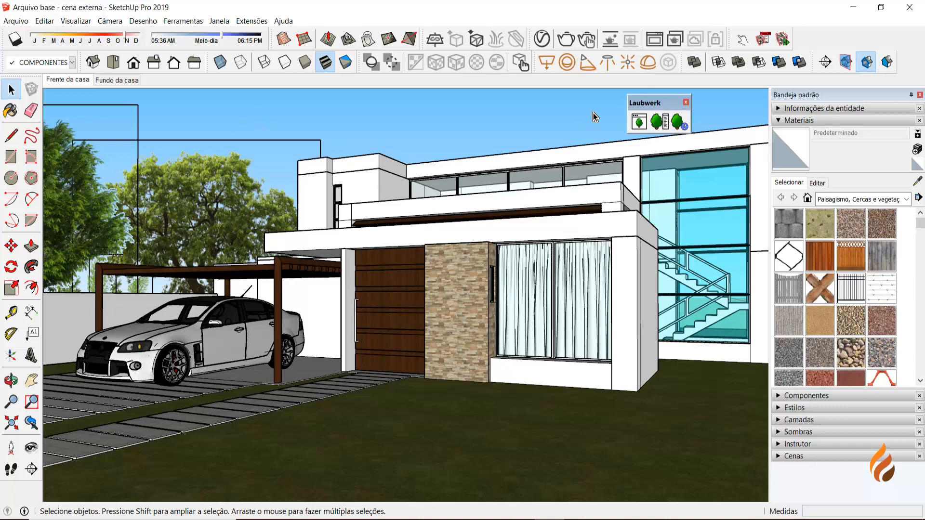
pyautogui.moveTo(652, 103); pyautogui.dragTo(668, 101)
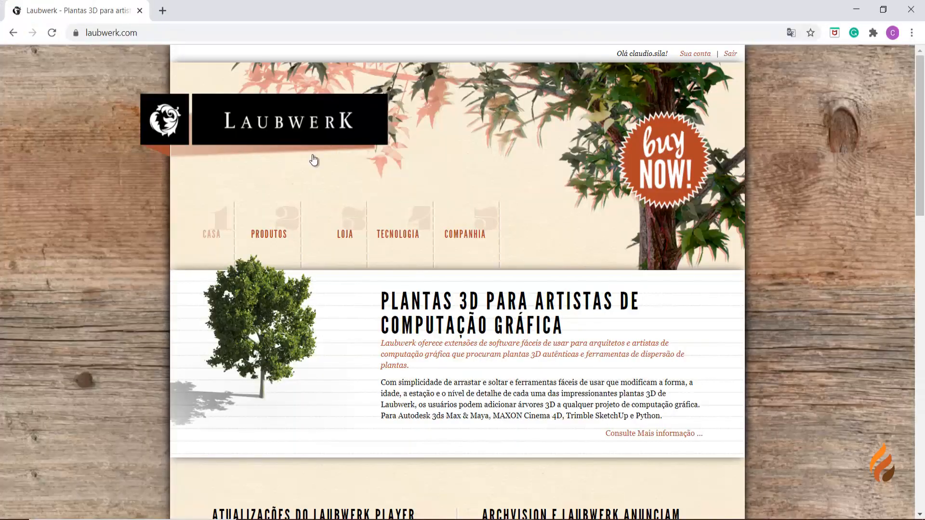
# Switch to the Laubwerk website in the browser and look over its home page on 3D plants.
pyautogui.scroll(-1, 398, 233)
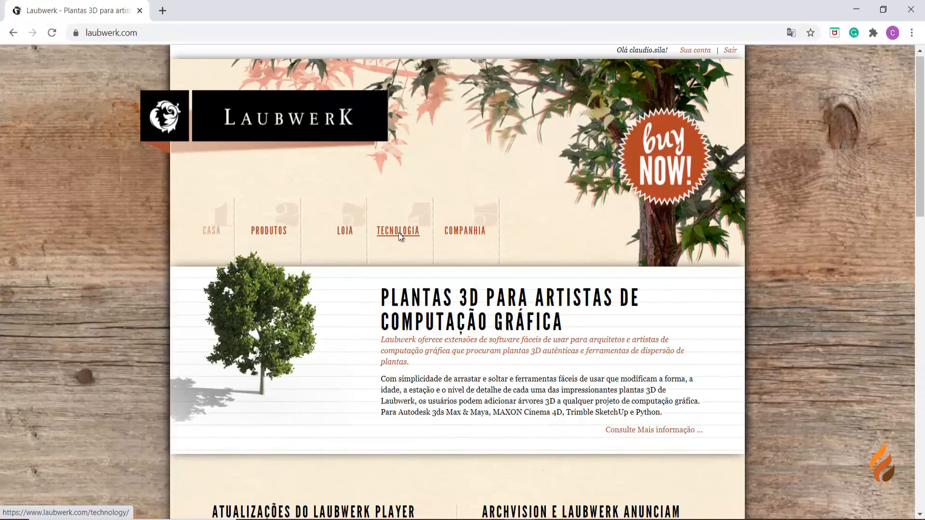
pyautogui.scroll(1, 398, 234)
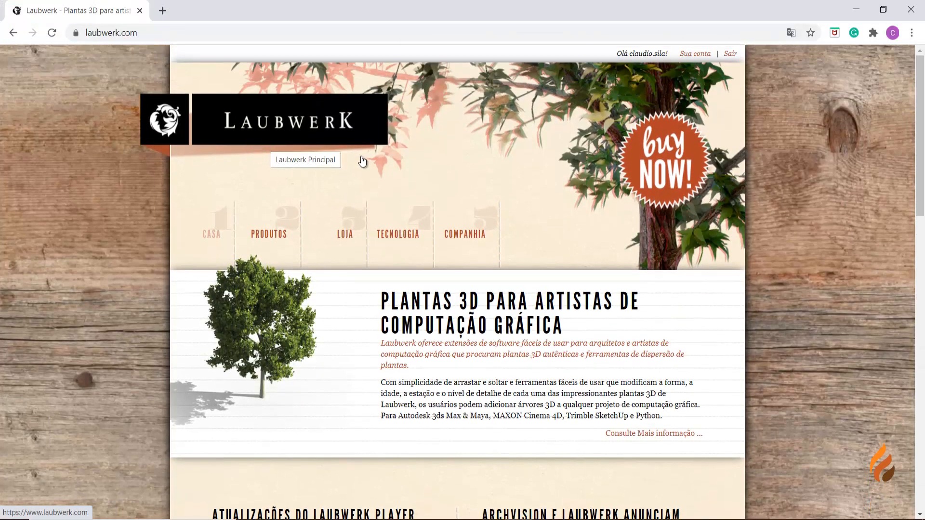
pyautogui.scroll(-2, 598, 224)
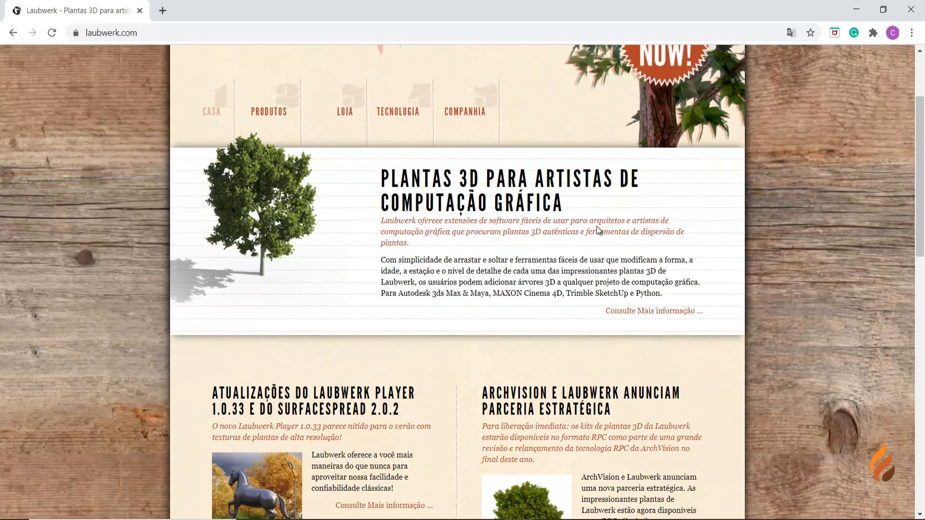
pyautogui.scroll(2, 597, 226)
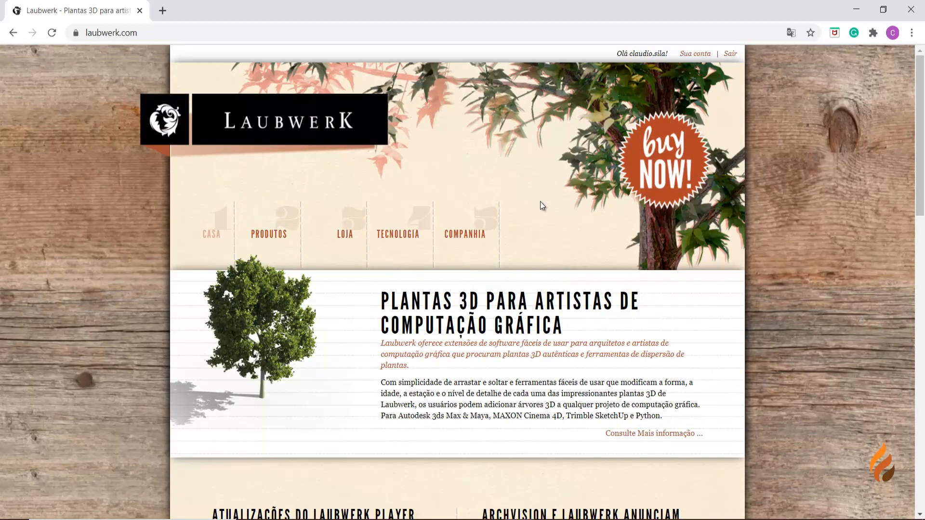
pyautogui.scroll(-1, 541, 201)
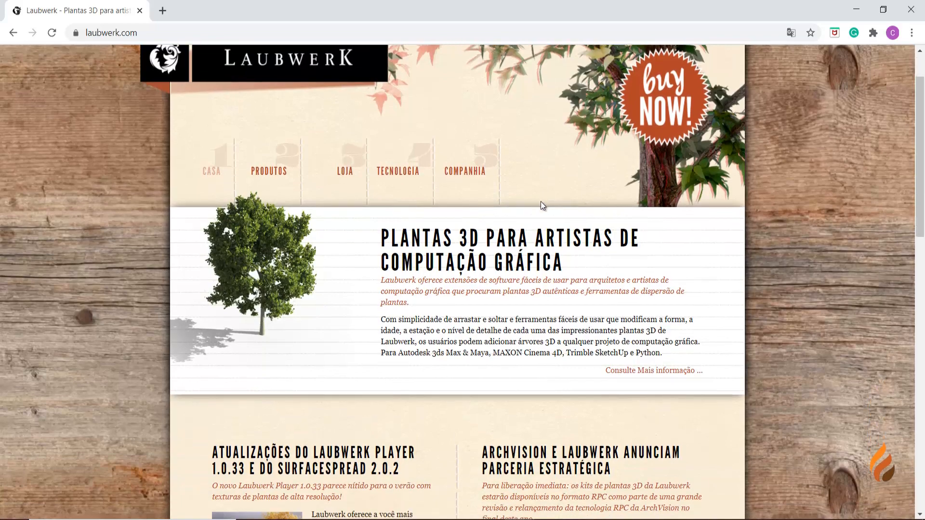
pyautogui.scroll(-4, 540, 202)
pyautogui.scroll(5, 554, 199)
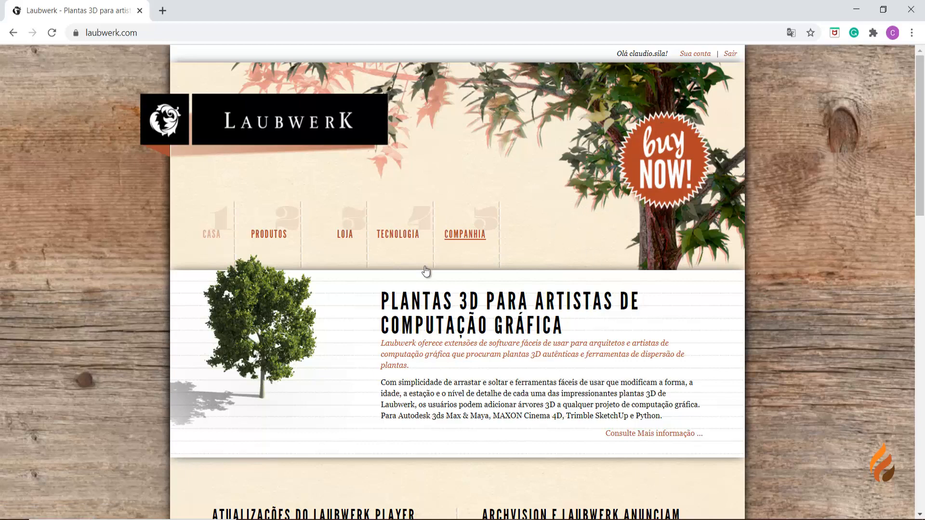
# Open the Laubwerk store and look through the available plant kits, comparing the free kit with the paid ones.
pyautogui.click(345, 245)
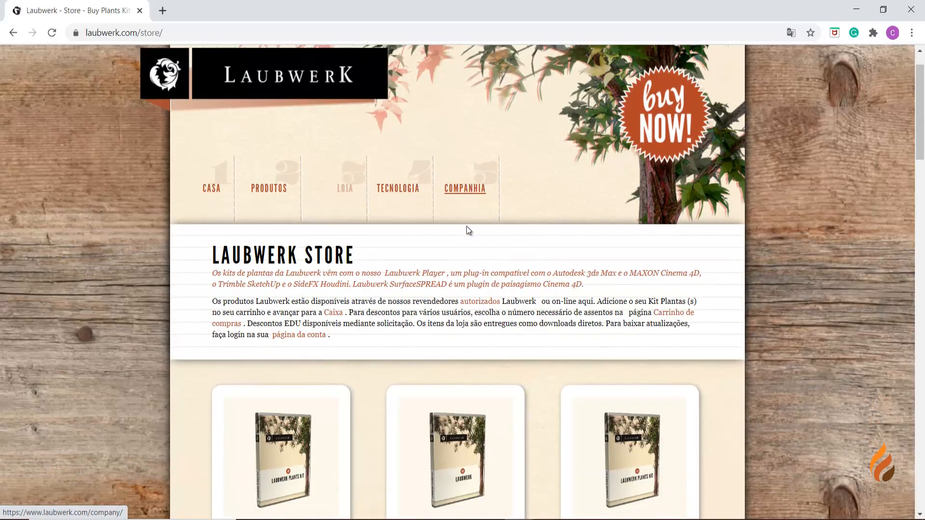
pyautogui.scroll(-6, 466, 229)
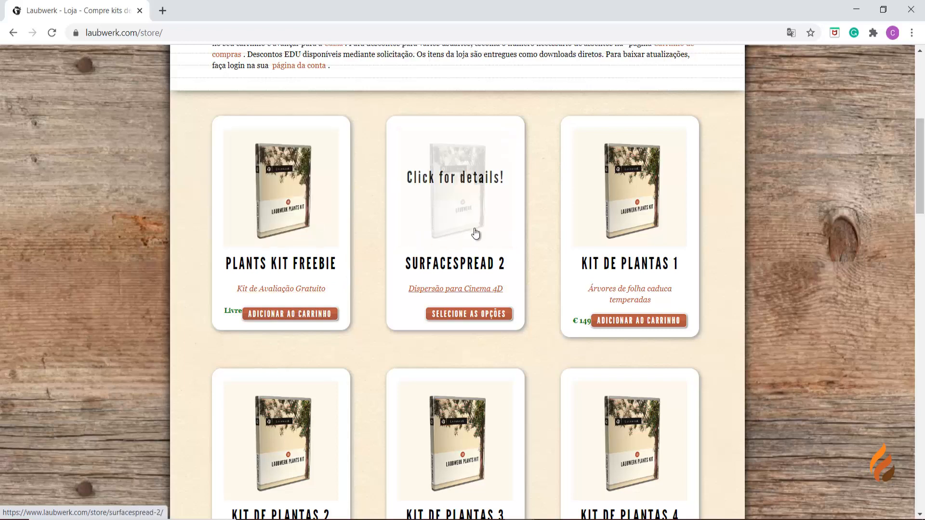
pyautogui.scroll(-3, 606, 215)
pyautogui.scroll(4, 726, 286)
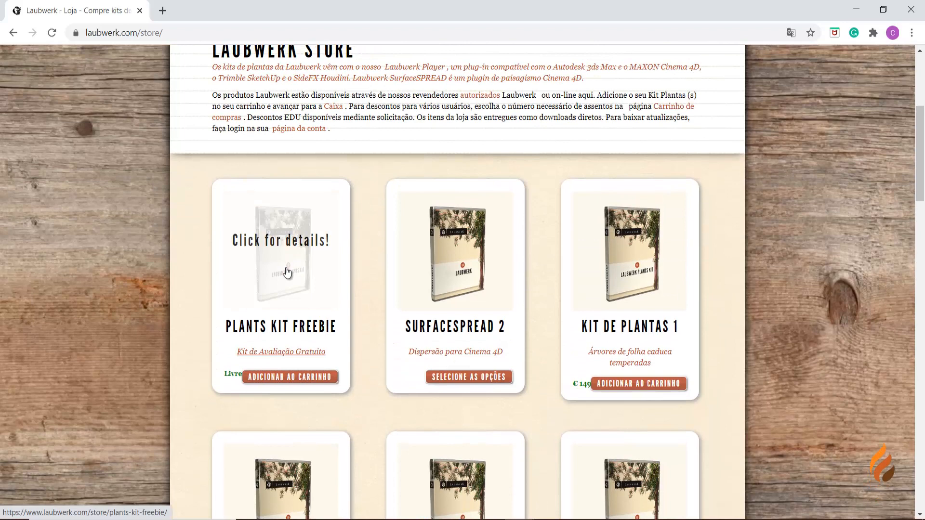
pyautogui.scroll(-3, 599, 288)
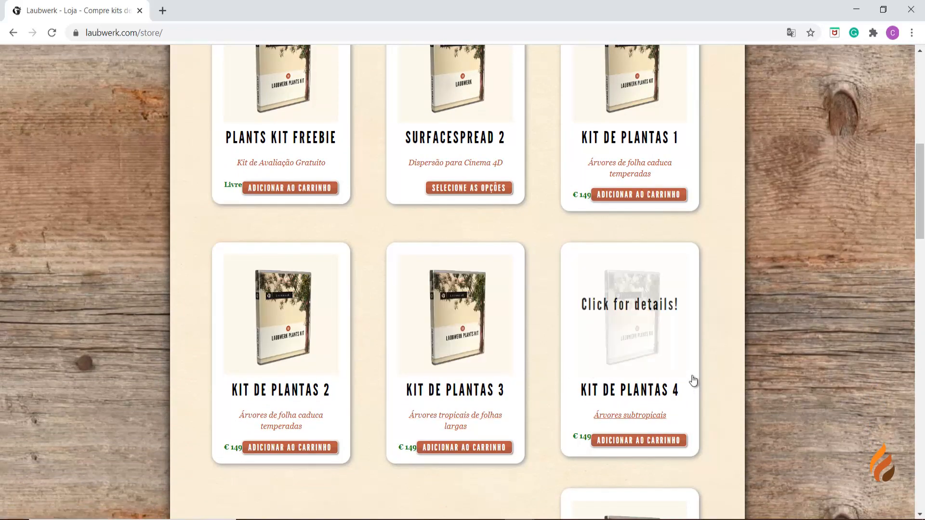
pyautogui.scroll(3, 693, 381)
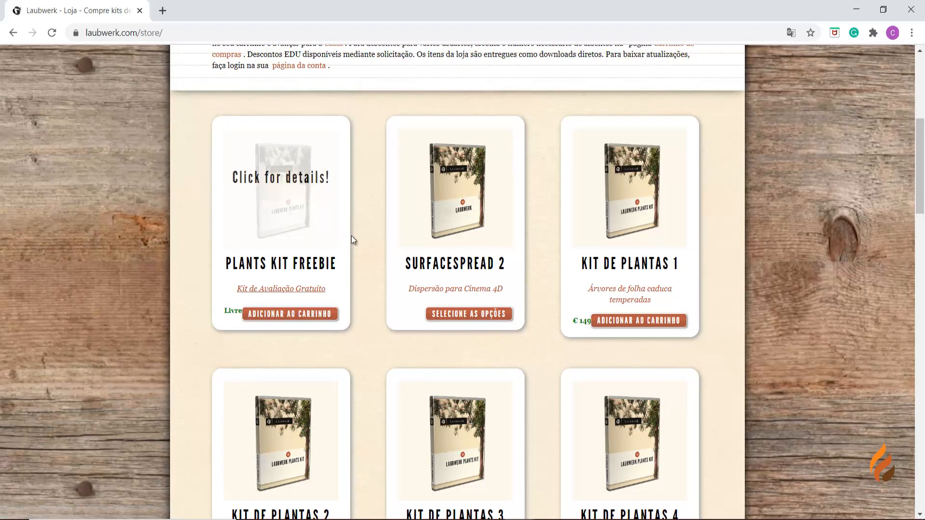
# Open the Plants Kit Freebie product page and examine the included plant species and their descriptions.
pyautogui.click(291, 218)
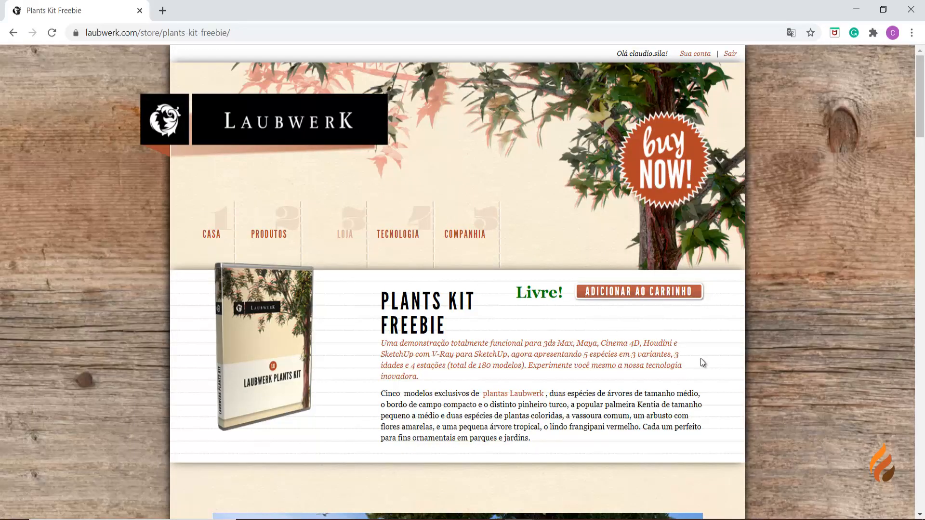
pyautogui.scroll(-15, 702, 363)
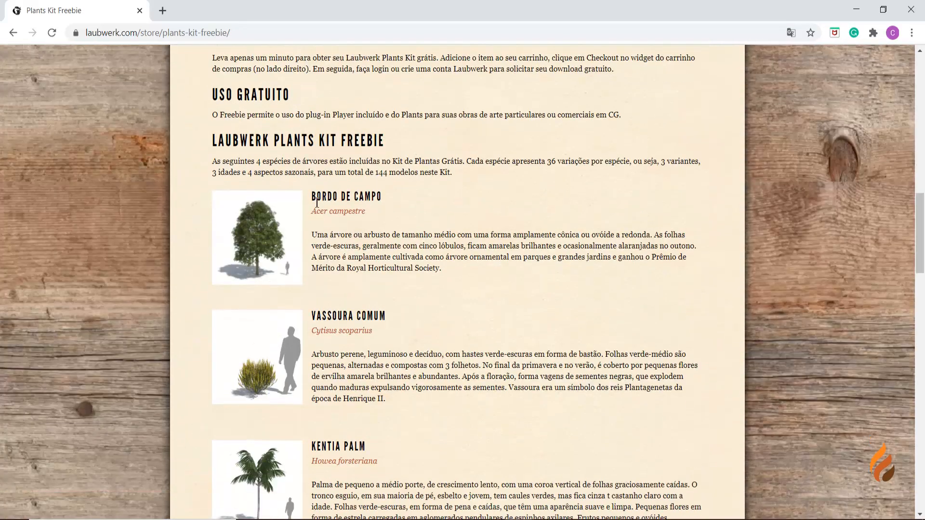
pyautogui.scroll(-4, 331, 234)
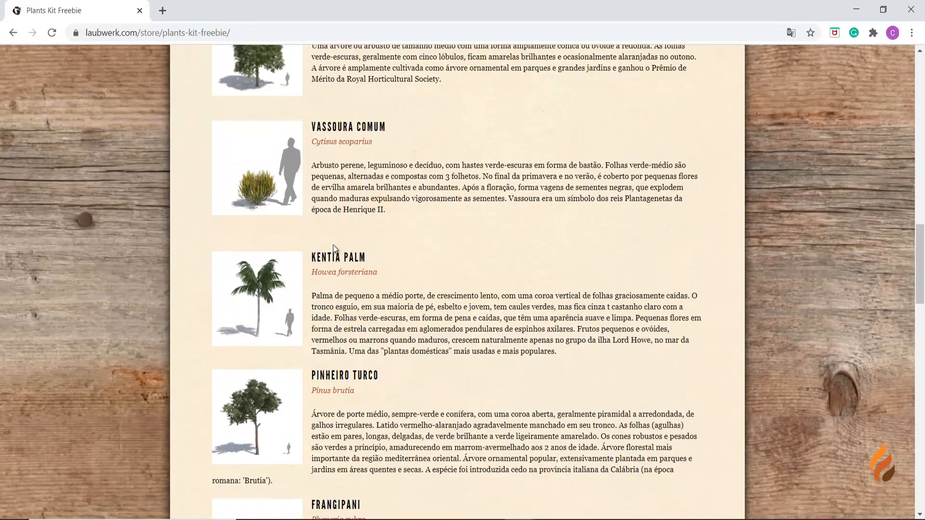
pyautogui.scroll(3, 334, 245)
pyautogui.scroll(-4, 331, 244)
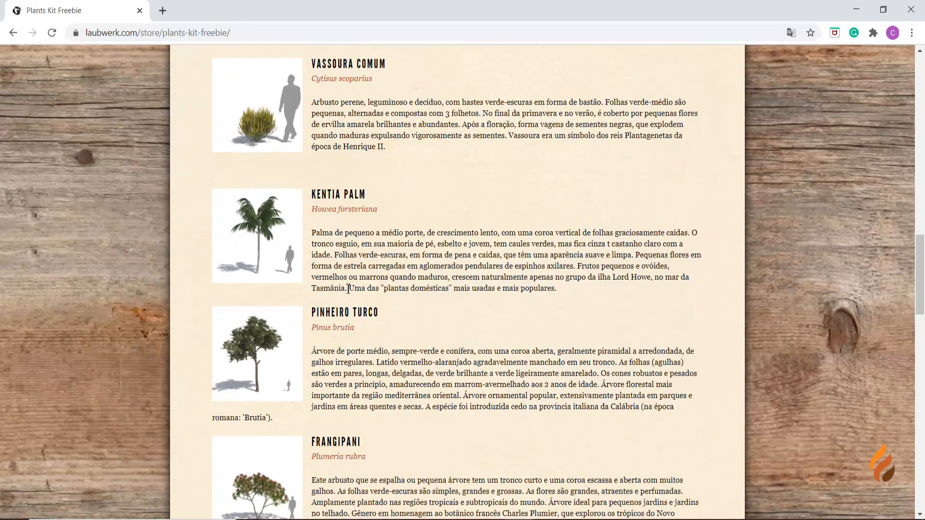
pyautogui.scroll(-4, 348, 289)
pyautogui.scroll(4, 349, 298)
pyautogui.scroll(4, 347, 298)
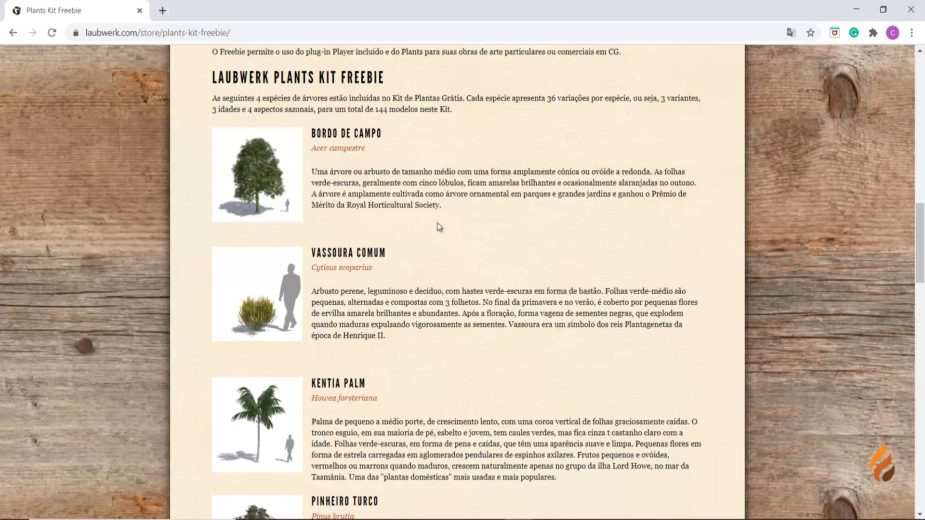
# Examine the sample images of the variants, ages and seasons for each species in the Plants Kit Freebie.
pyautogui.scroll(-15, 423, 200)
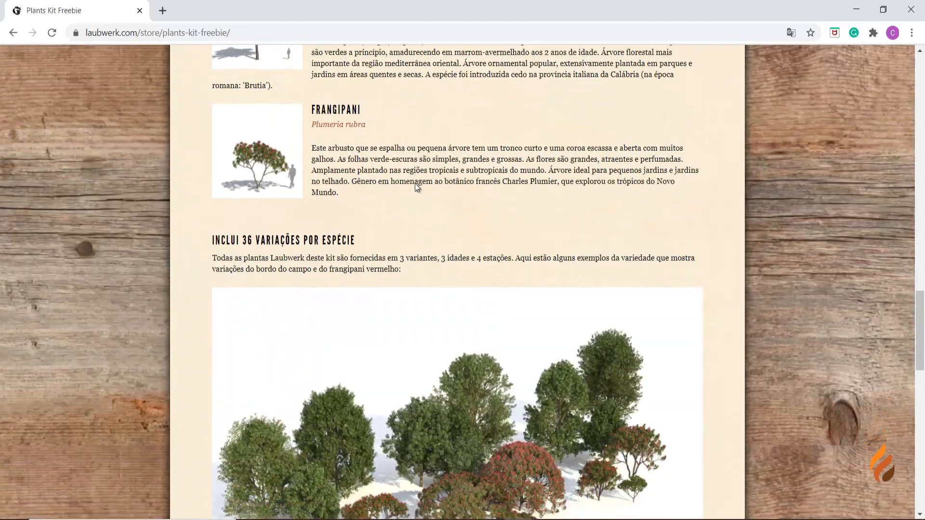
pyautogui.scroll(-3, 421, 190)
pyautogui.scroll(3, 422, 192)
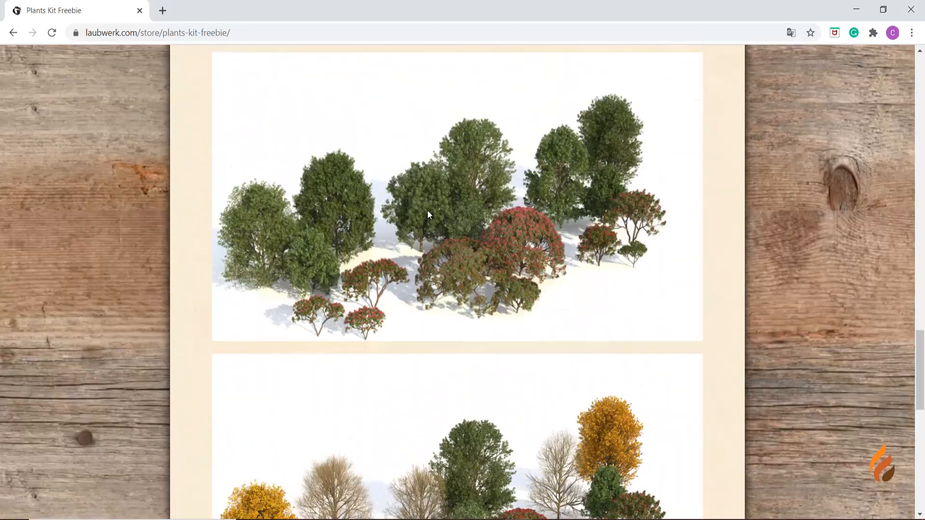
# Read the rest of the Plants Kit Freebie page, including the Laubwerk Player, free updates, system requirements and installation instructions.
pyautogui.scroll(-3, 434, 188)
pyautogui.scroll(-3, 461, 293)
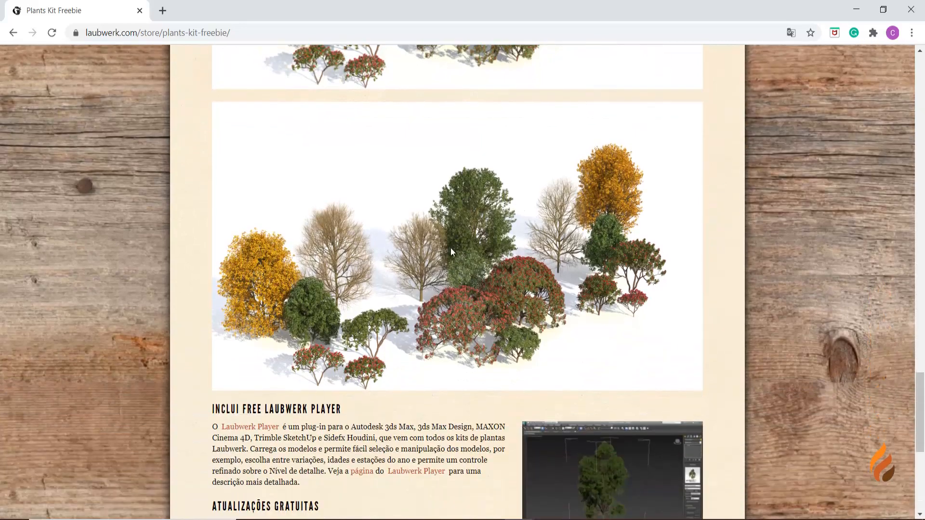
pyautogui.scroll(-8, 509, 274)
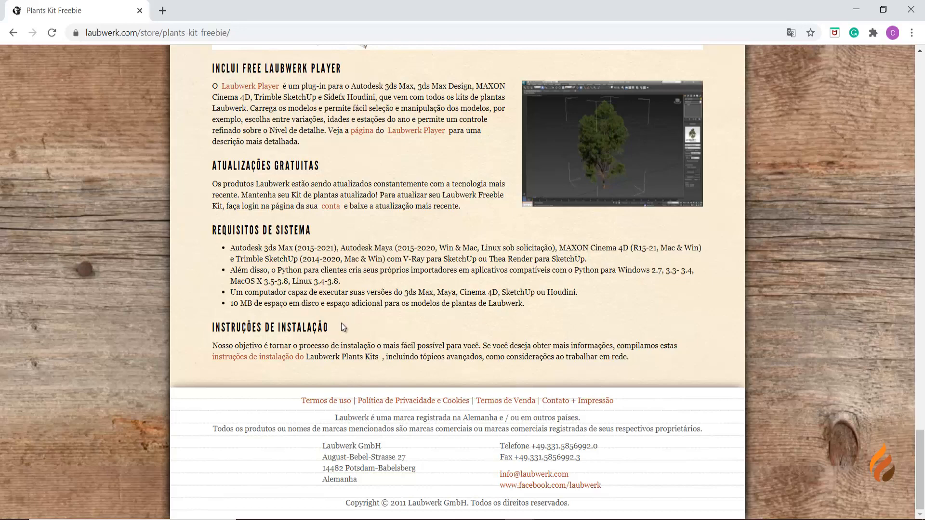
pyautogui.scroll(10, 341, 323)
pyautogui.scroll(20, 356, 347)
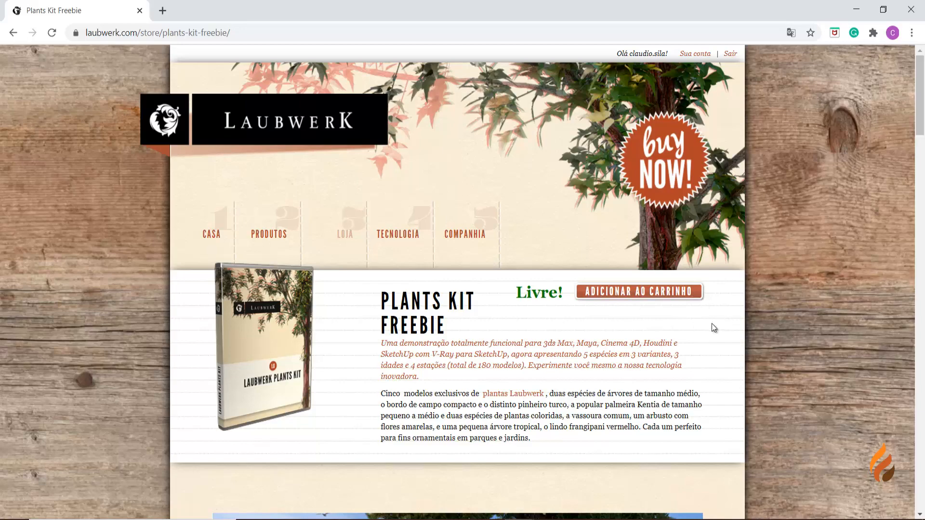
# Return to SketchUp and check in the toolbar list that the Laubwerk toolbar is enabled.
pyautogui.click(856, 9)
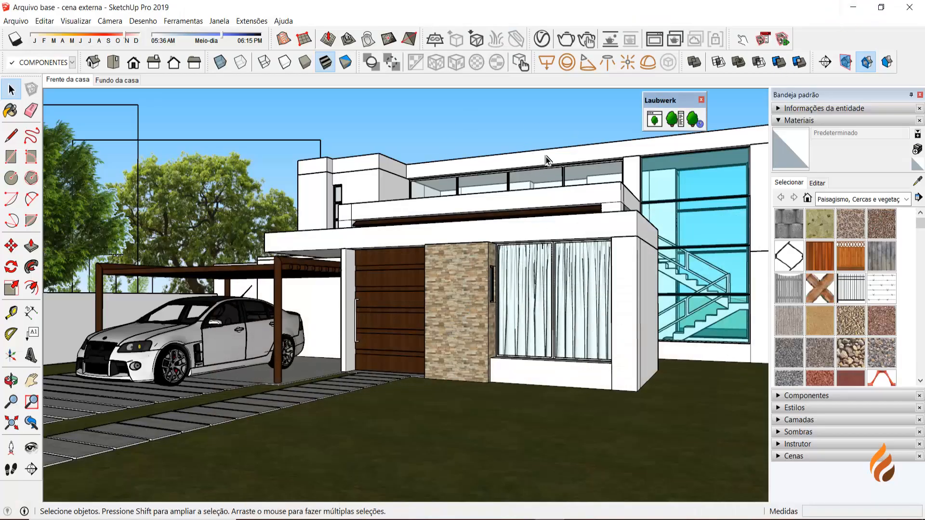
pyautogui.moveTo(658, 103); pyautogui.dragTo(655, 100)
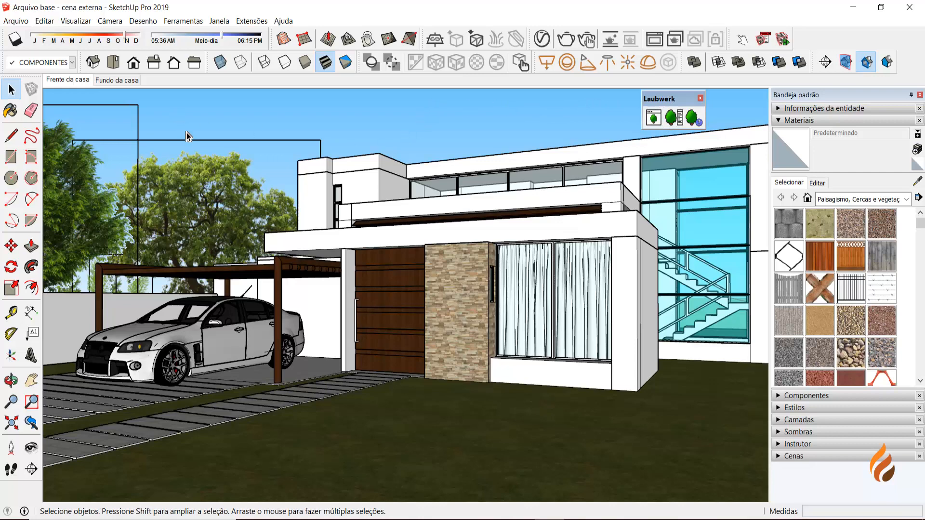
pyautogui.click(75, 21)
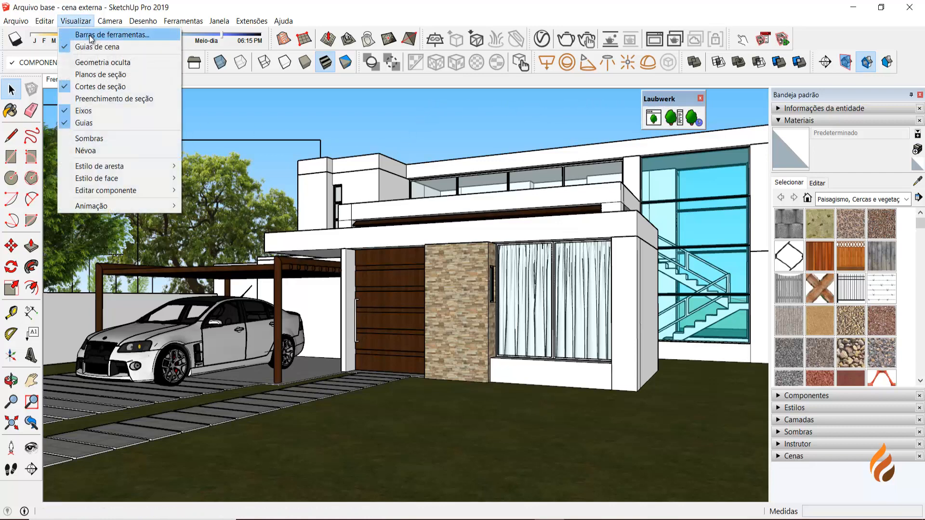
pyautogui.click(87, 34)
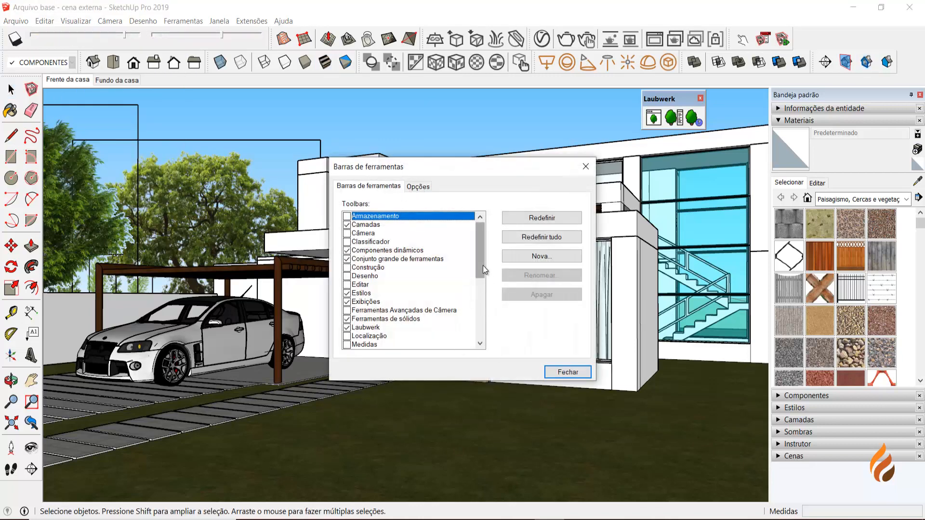
pyautogui.moveTo(483, 265); pyautogui.dragTo(487, 304)
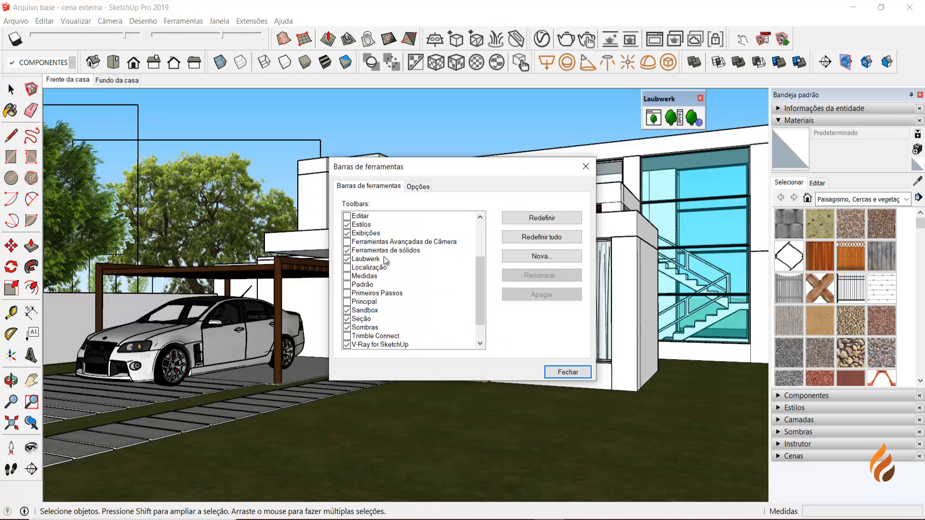
pyautogui.click(586, 165)
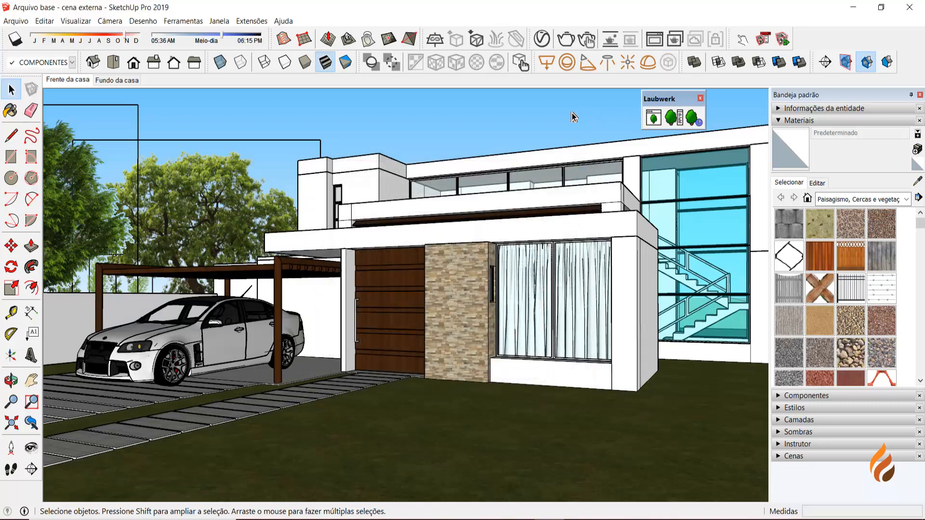
# Open the Laubwerk Plant Library Browser beside an elevated view of the lawn and look through the available plants.
pyautogui.click(654, 117)
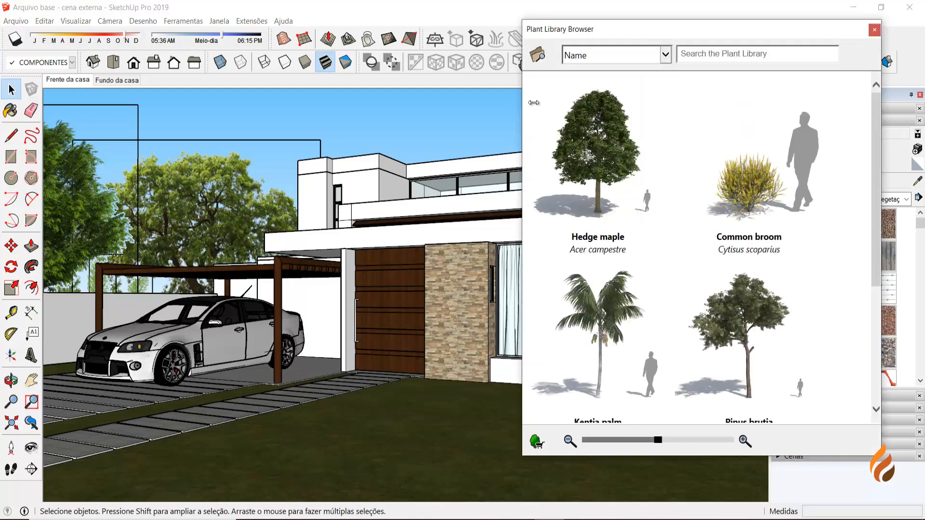
pyautogui.moveTo(586, 37); pyautogui.dragTo(129, 33)
pyautogui.moveTo(527, 248)
pyautogui.mouseDown(button='middle')
pyautogui.moveTo(541, 304)
pyautogui.moveTo(491, 276)
pyautogui.moveTo(528, 382)
pyautogui.moveTo(512, 318)
pyautogui.moveTo(530, 361)
pyautogui.mouseUp(button='middle')
pyautogui.scroll(-3, 493, 275)
pyautogui.scroll(-2, 513, 317)
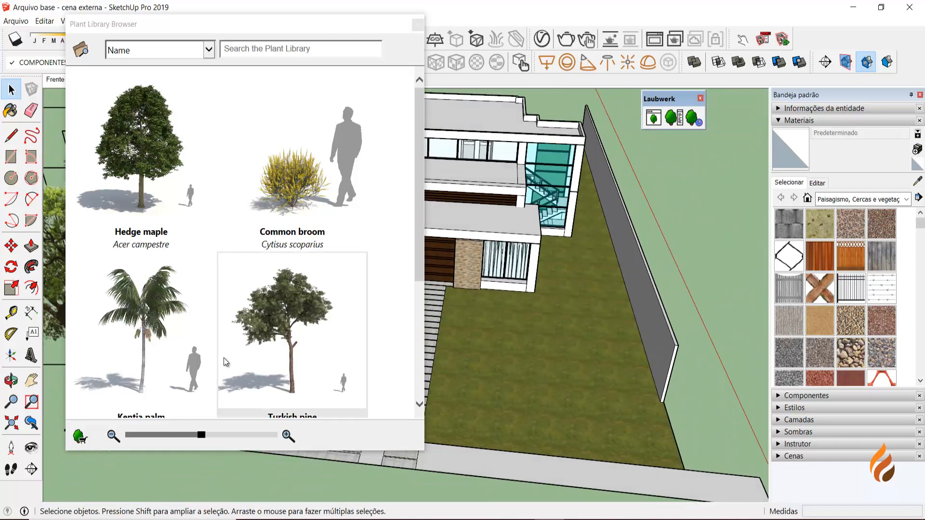
pyautogui.scroll(-1, 215, 326)
pyautogui.scroll(-2, 217, 329)
pyautogui.moveTo(188, 347)
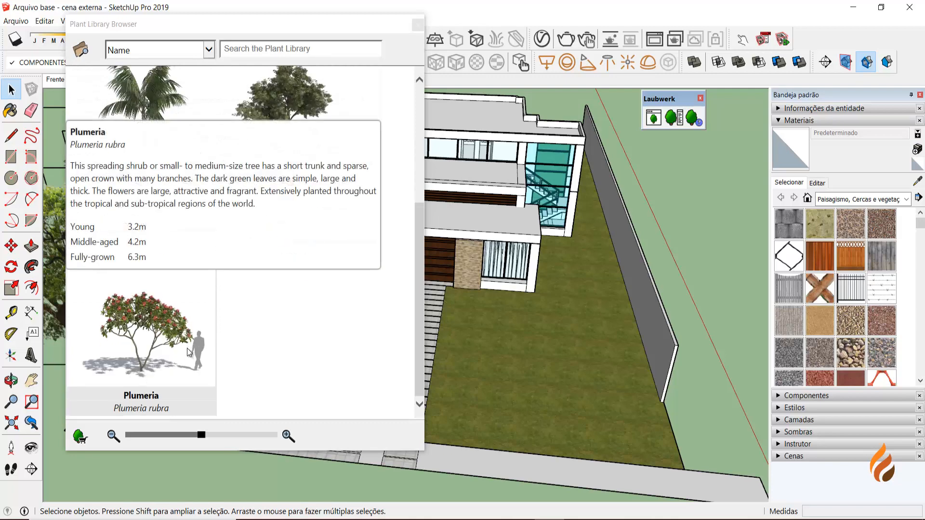
pyautogui.scroll(-1, 190, 348)
pyautogui.scroll(1, 339, 352)
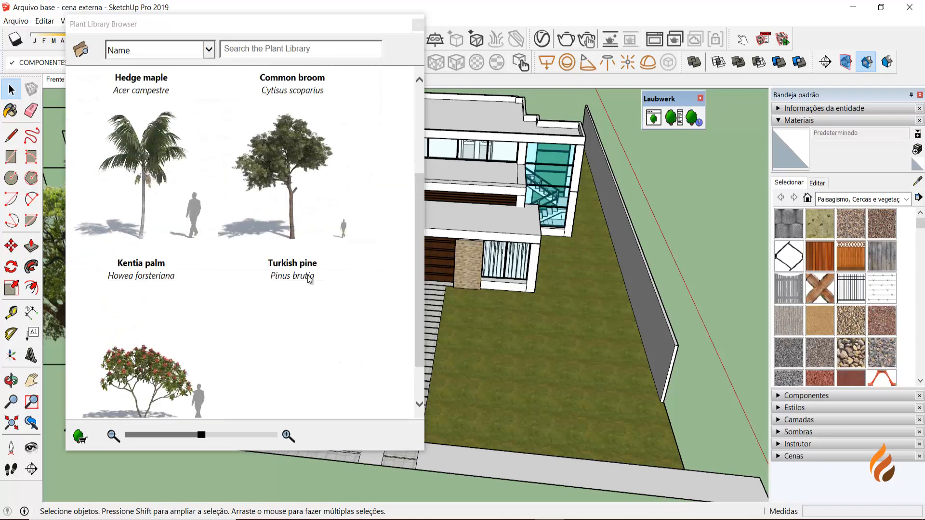
# Place a Turkish pine from the plant library on the front lawn beside the house and close the library browser.
pyautogui.click(285, 176)
pyautogui.click(350, 261)
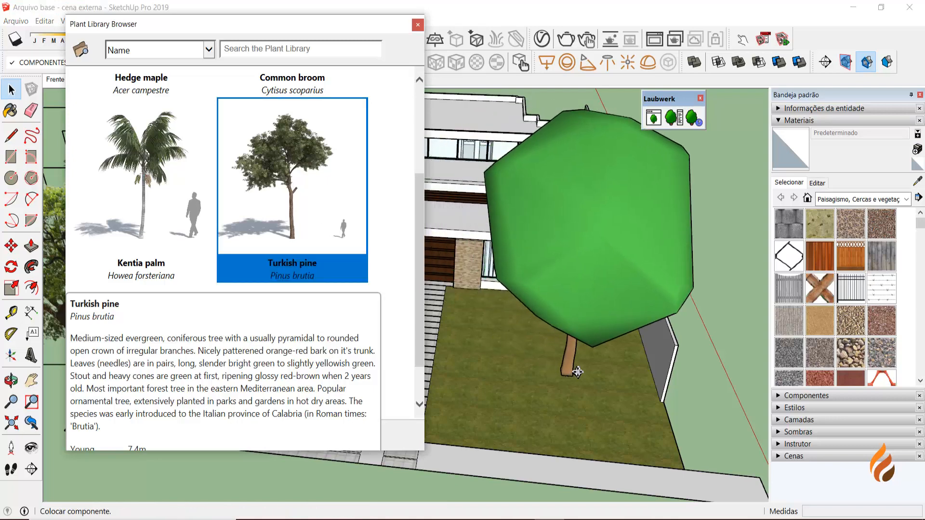
pyautogui.click(597, 380)
pyautogui.moveTo(597, 379); pyautogui.dragTo(566, 350, button='middle')
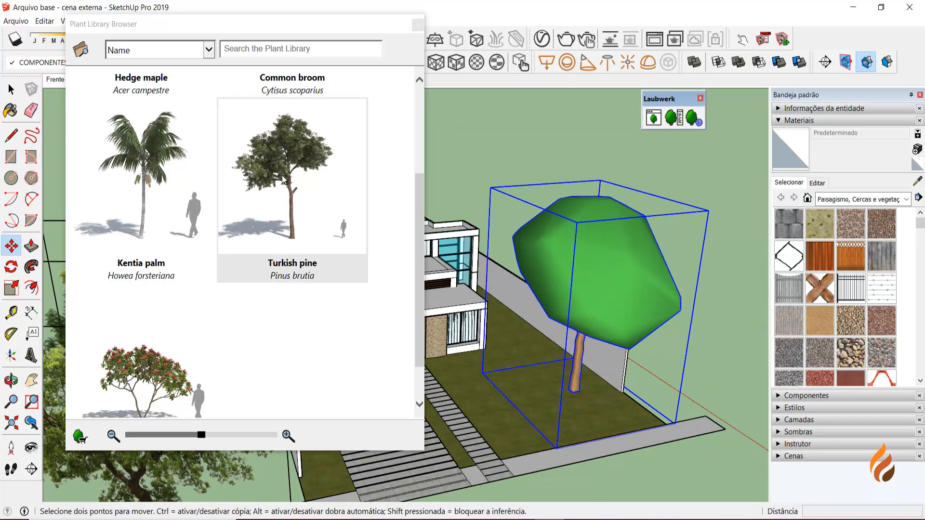
pyautogui.moveTo(301, 166)
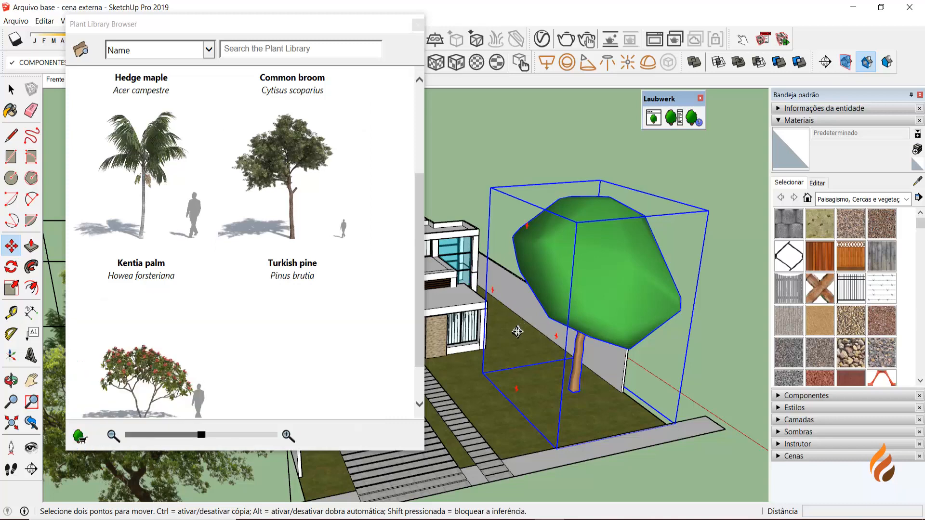
pyautogui.scroll(2, 587, 330)
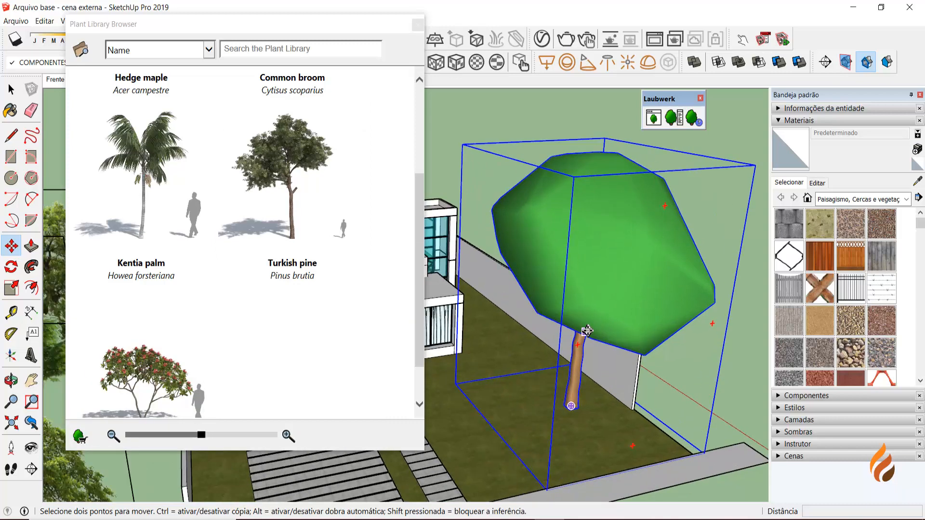
pyautogui.scroll(-3, 586, 331)
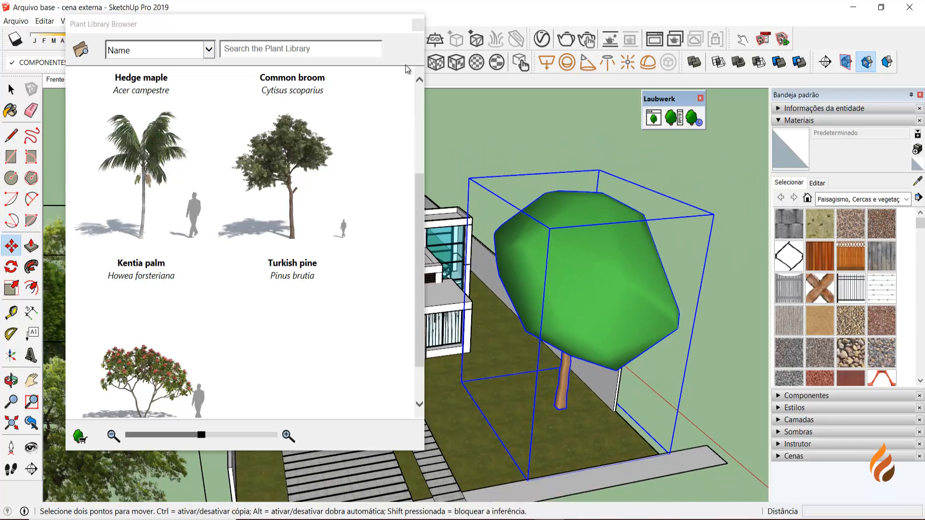
pyautogui.click(418, 25)
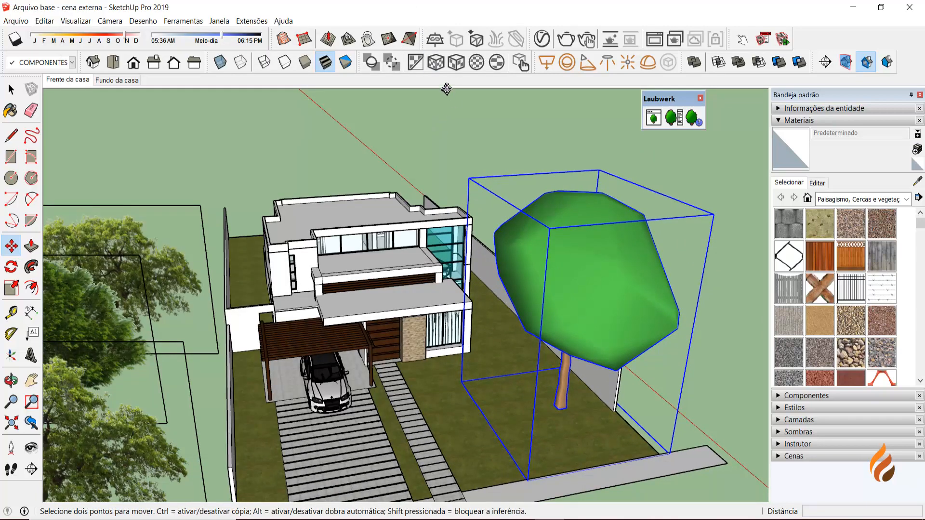
pyautogui.press('space')
pyautogui.click(460, 139)
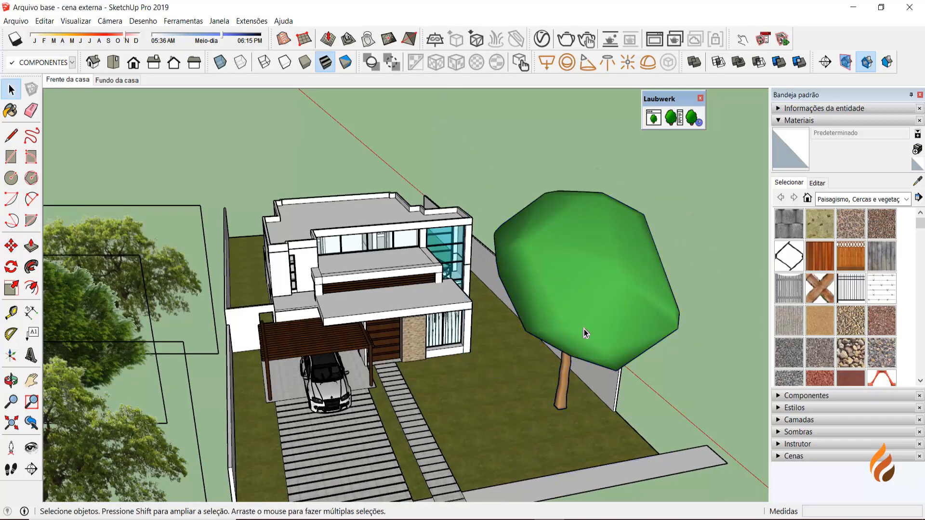
# Scale the Turkish pine down uniformly to suit the size of the house and lawn.
pyautogui.click(580, 307)
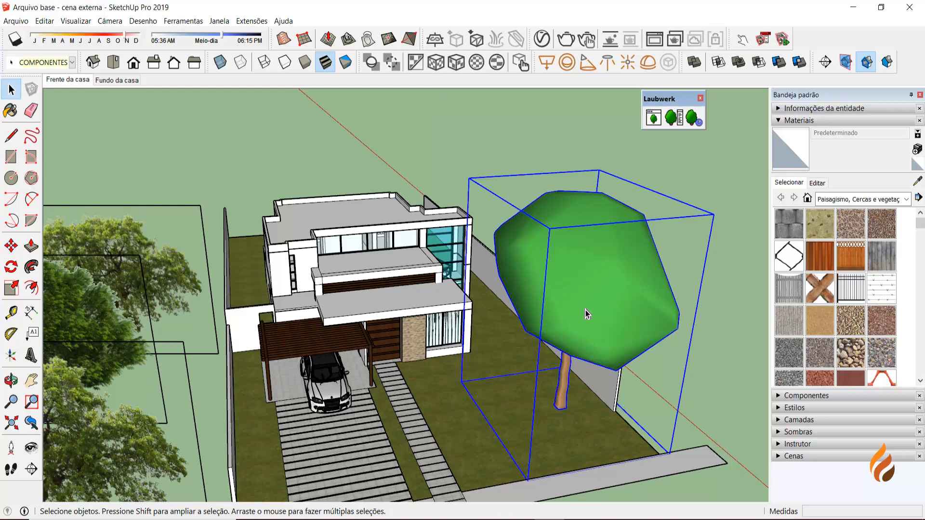
pyautogui.moveTo(589, 312)
pyautogui.mouseDown(button='middle')
pyautogui.moveTo(593, 303)
pyautogui.moveTo(585, 316)
pyautogui.mouseUp(button='middle')
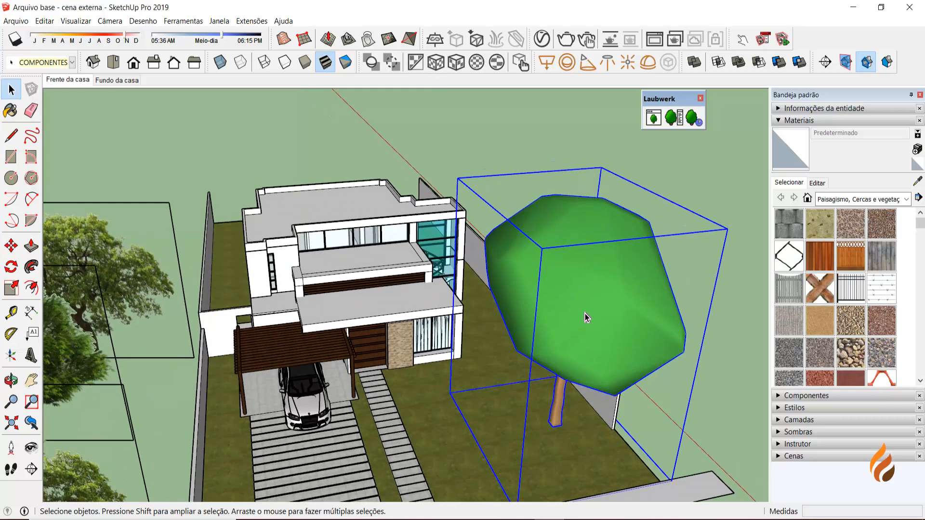
pyautogui.press('s')
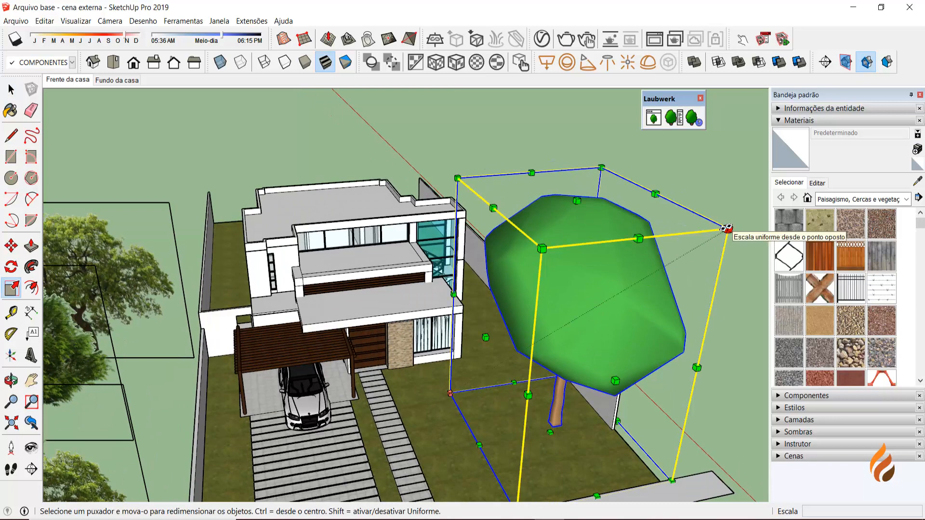
pyautogui.moveTo(727, 228); pyautogui.dragTo(646, 320)
pyautogui.press('space')
pyautogui.click(667, 305)
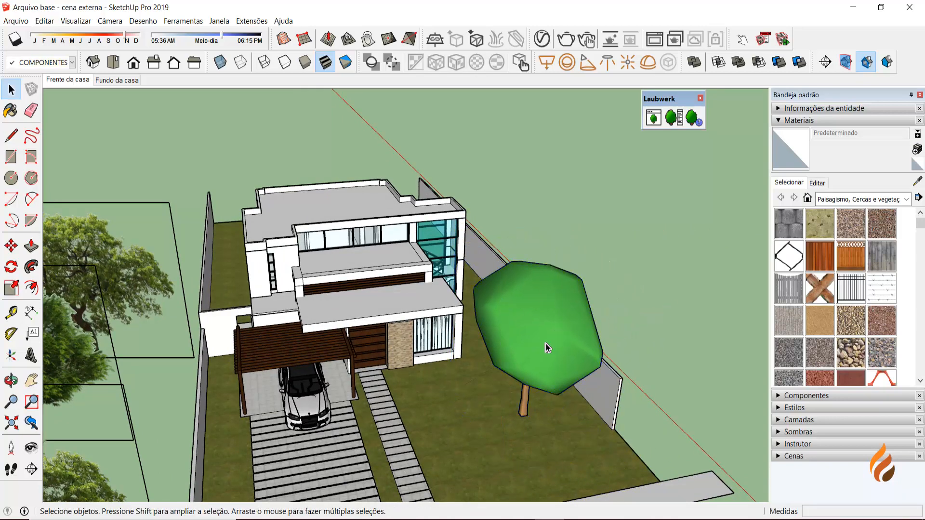
# Open the Plant Attribute Editor for the Turkish pine on the lawn.
pyautogui.moveTo(547, 348); pyautogui.dragTo(566, 299, button='middle')
pyautogui.click(539, 351)
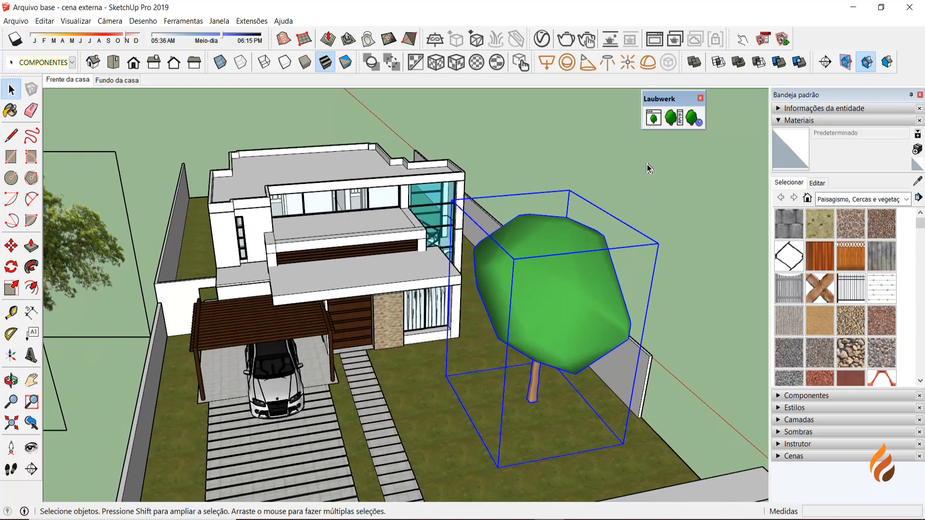
pyautogui.click(677, 119)
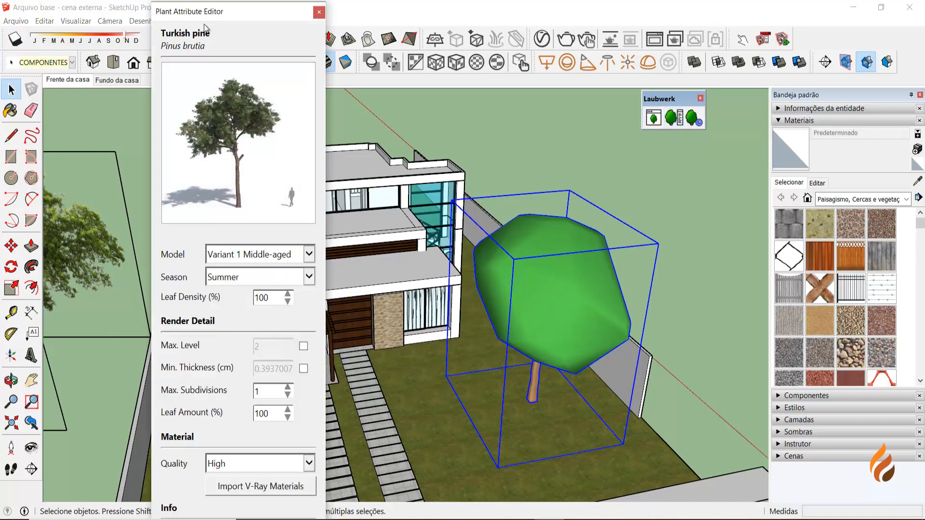
pyautogui.moveTo(217, 20); pyautogui.dragTo(221, 39)
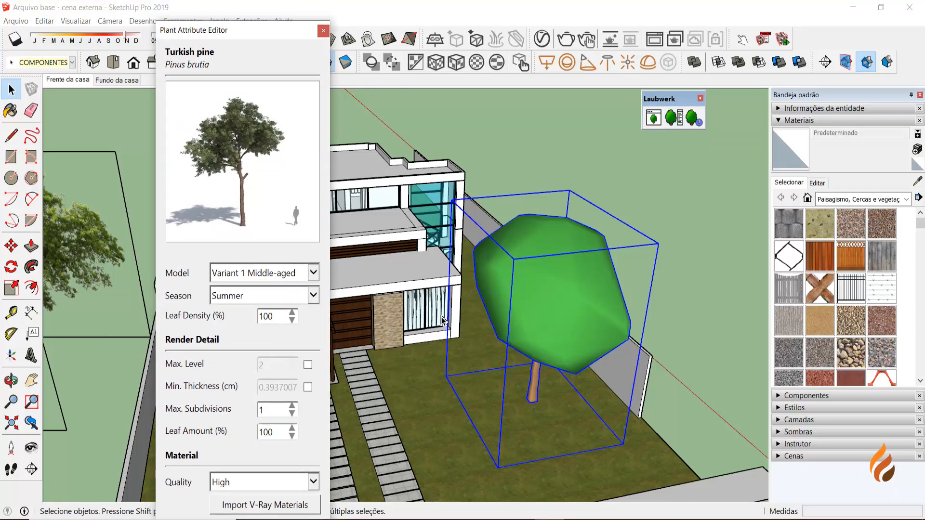
# Try the Variant 1 Fully-grown and Variant 1 Young models on the Turkish pine and restore Variant 1 Middle-aged.
pyautogui.click(312, 273)
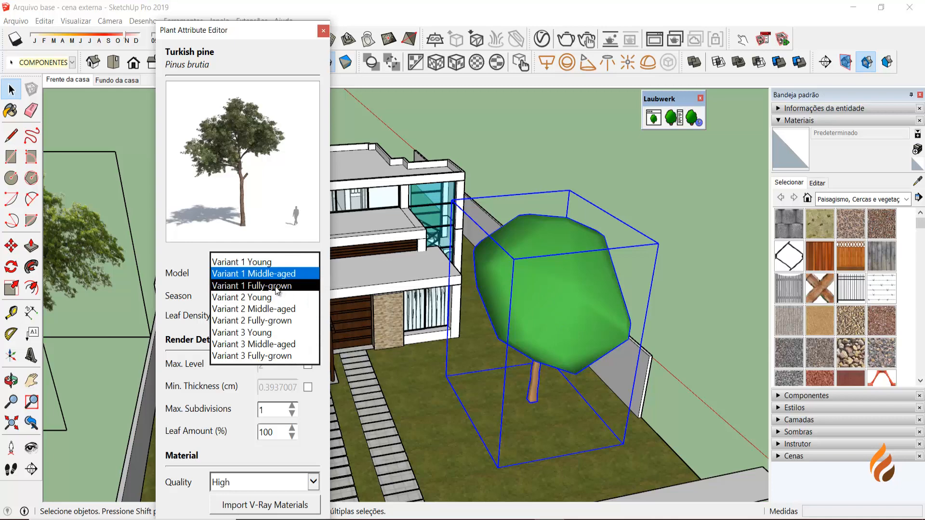
pyautogui.click(277, 289)
pyautogui.click(313, 278)
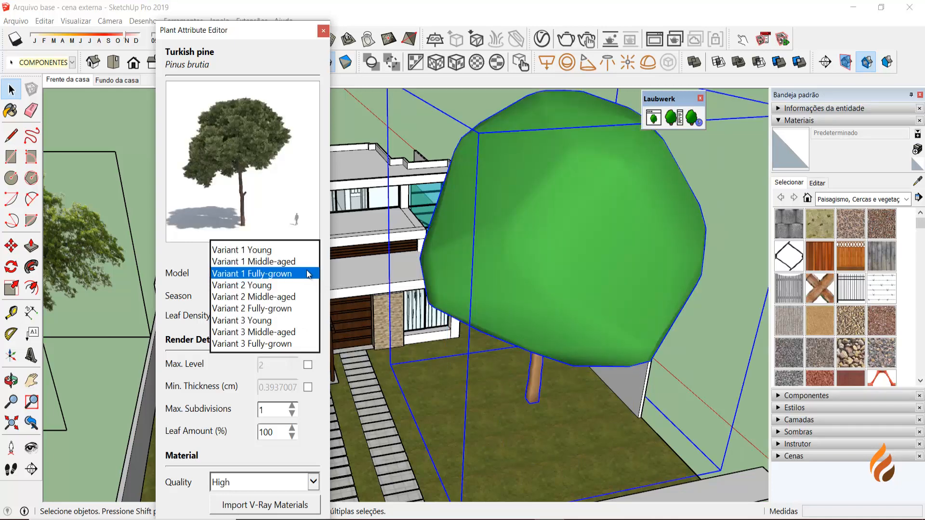
pyautogui.click(246, 250)
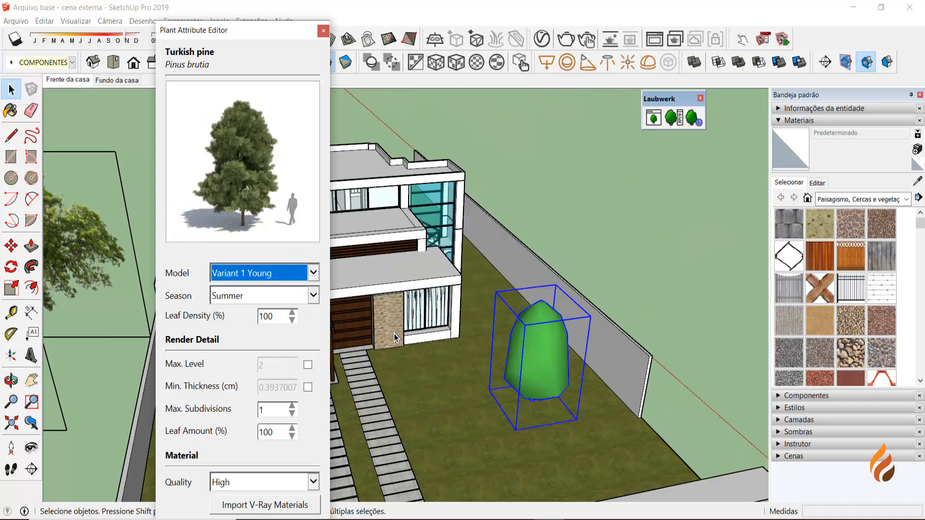
pyautogui.click(313, 273)
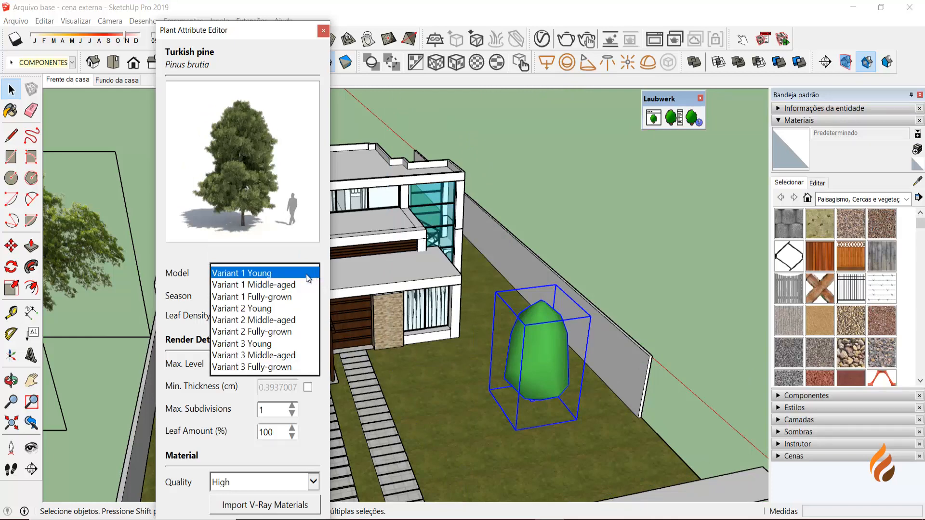
pyautogui.click(289, 287)
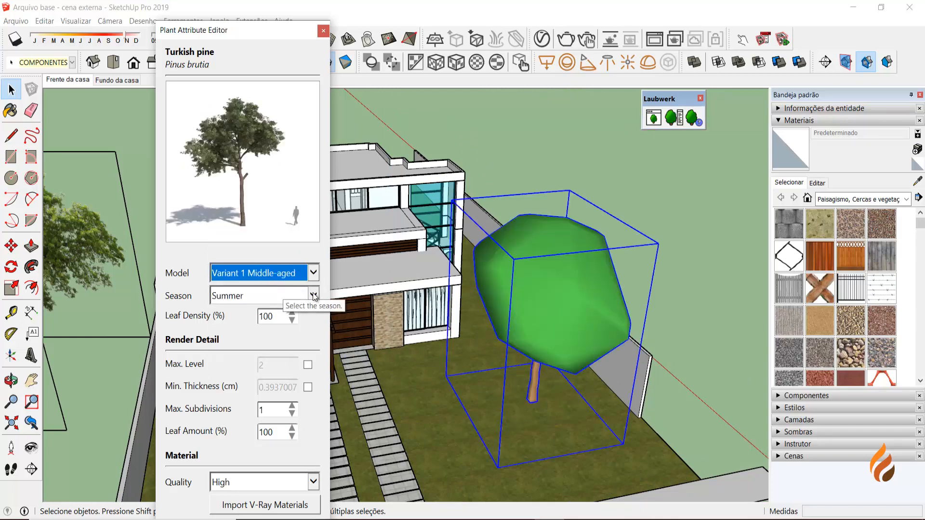
# Review the Turkish pine's Season and material Quality options without changing them and close the Plant Attribute Editor.
pyautogui.click(312, 297)
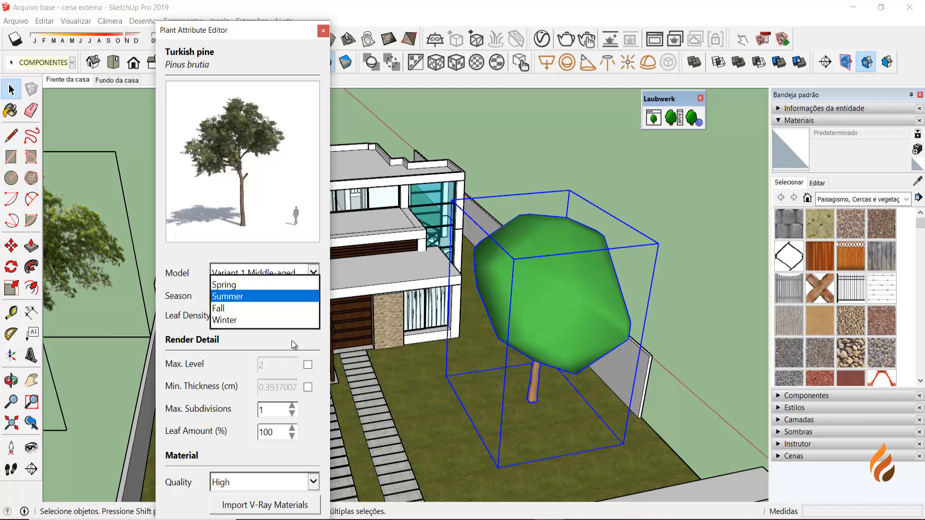
pyautogui.click(278, 341)
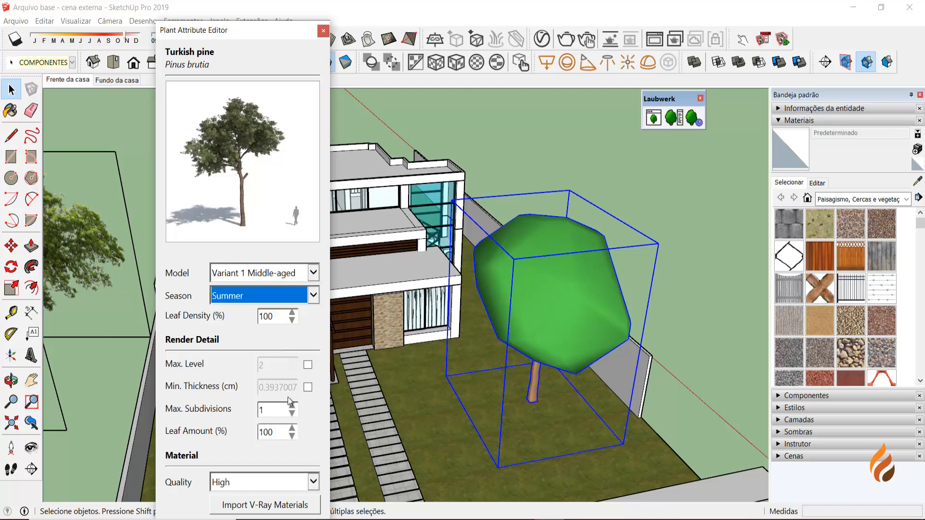
pyautogui.click(314, 483)
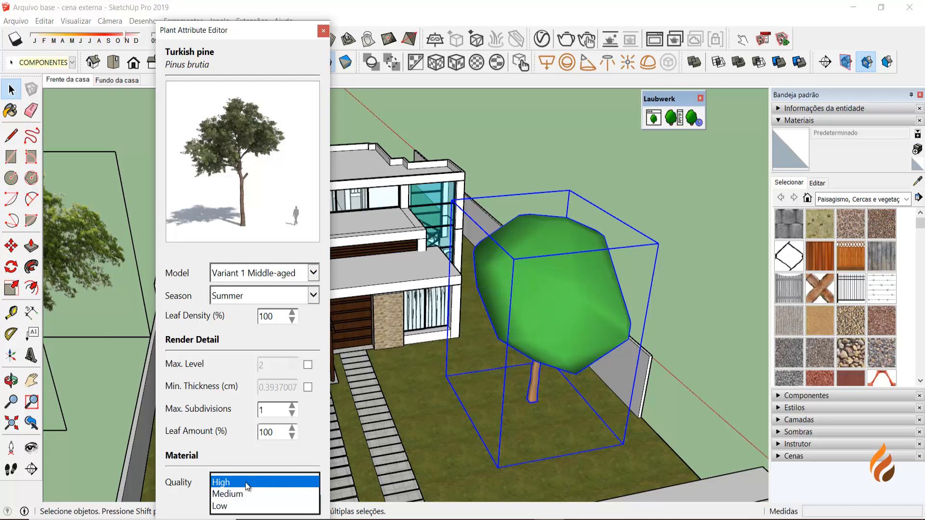
pyautogui.click(240, 436)
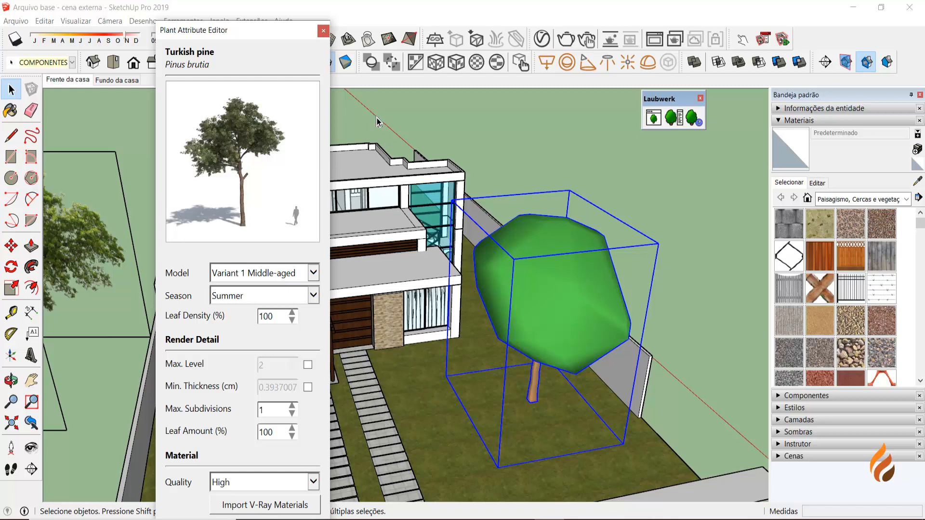
pyautogui.click(323, 32)
# In the Frente da casa scene, move the Turkish pine across the lawn in two moves of about 1.16 m and 2.13 m, clearing the glazed stairwell.
pyautogui.moveTo(476, 218); pyautogui.dragTo(420, 236, button='middle')
pyautogui.scroll(-3, 514, 264)
pyautogui.scroll(3, 500, 264)
pyautogui.scroll(3, 512, 237)
pyautogui.click(63, 82)
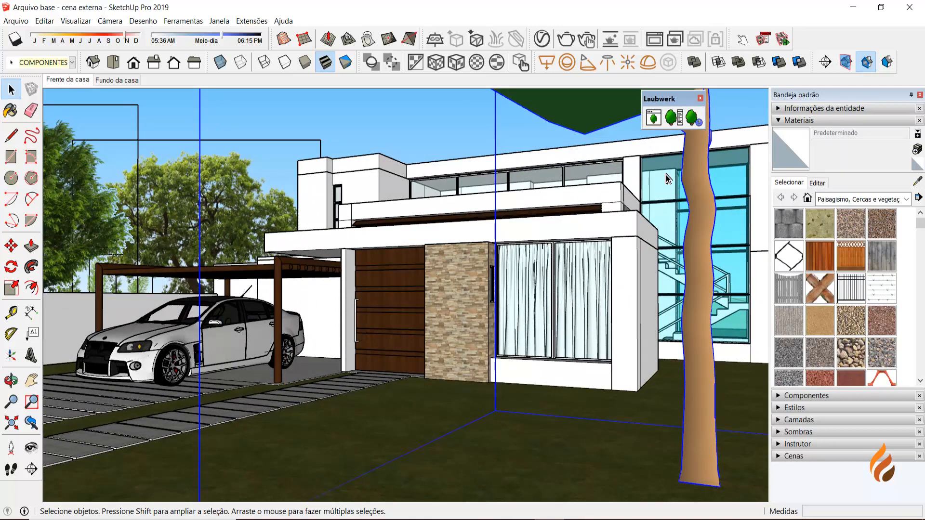
pyautogui.click(473, 140)
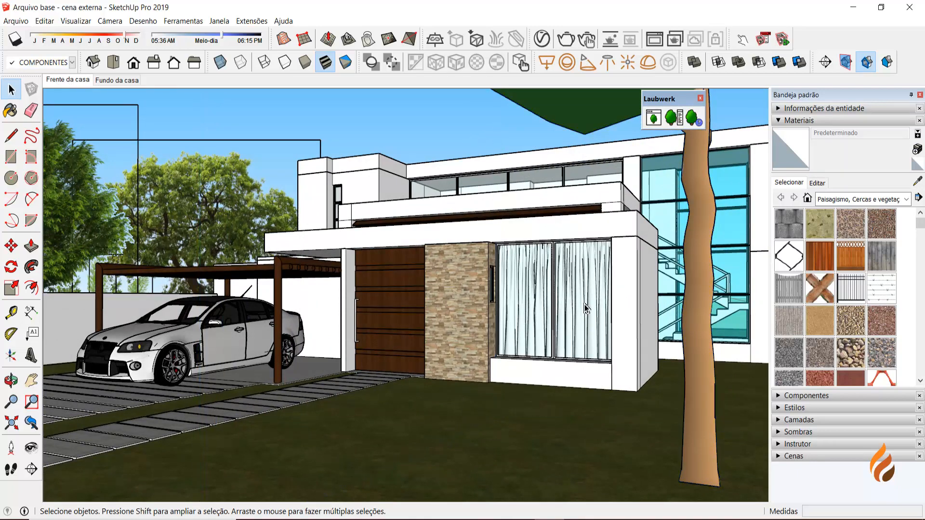
pyautogui.click(700, 326)
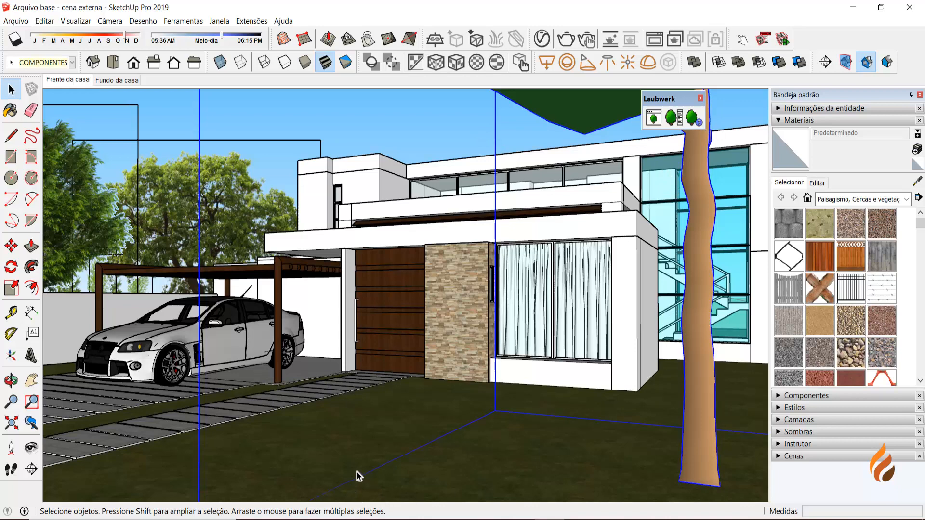
pyautogui.press('m')
pyautogui.click(337, 469)
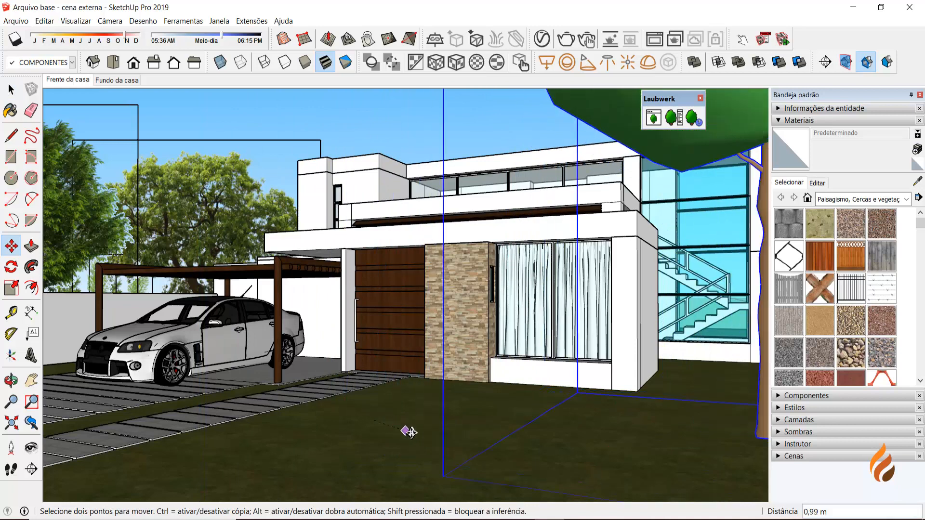
pyautogui.click(415, 434)
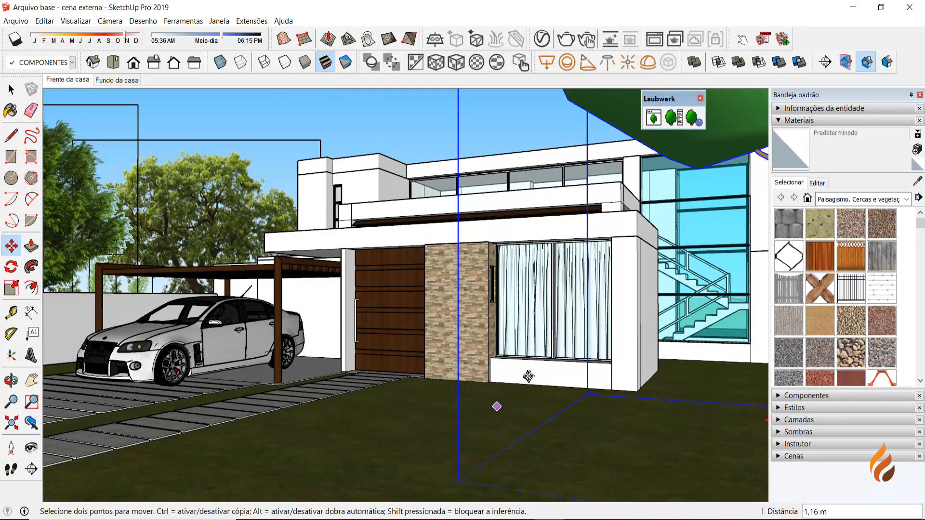
pyautogui.click(356, 476)
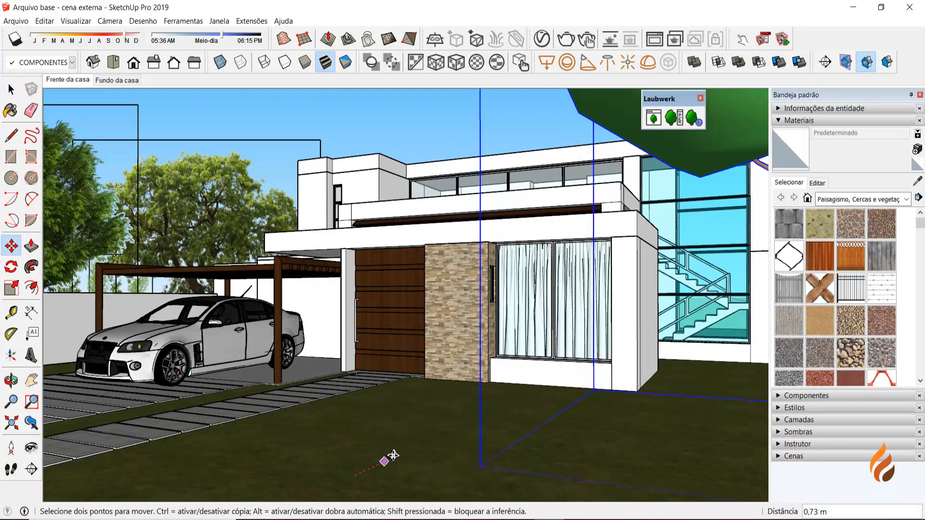
pyautogui.click(437, 437)
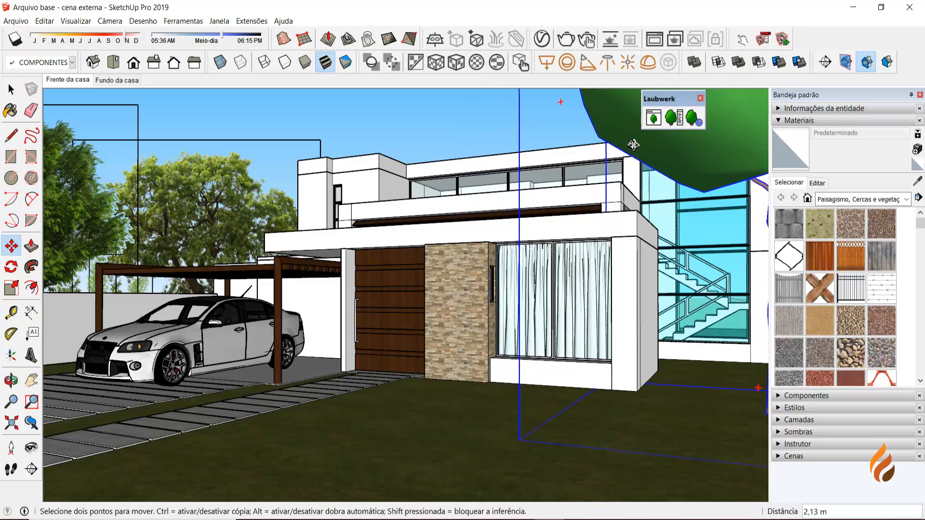
# Place a Common broom from the plant library on the grass strip beside the car, near the carport post.
pyautogui.click(654, 118)
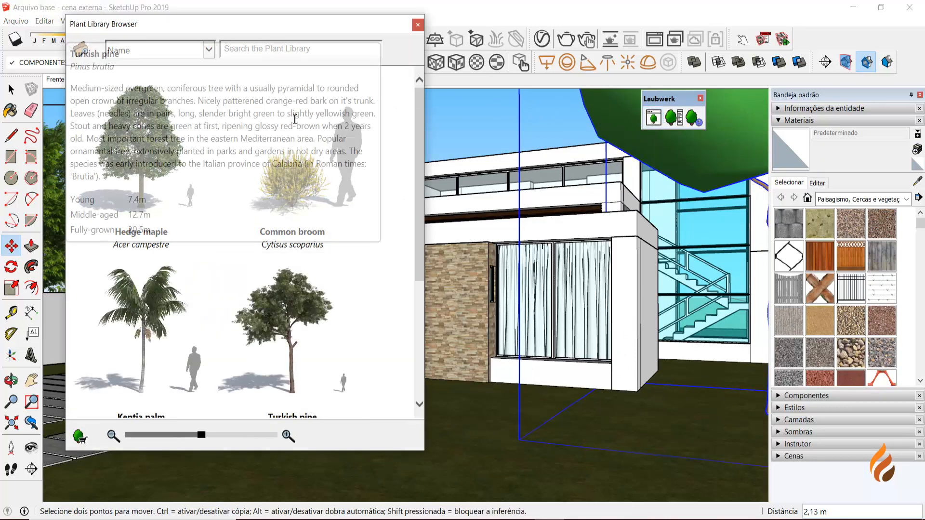
pyautogui.moveTo(283, 20); pyautogui.dragTo(668, 40)
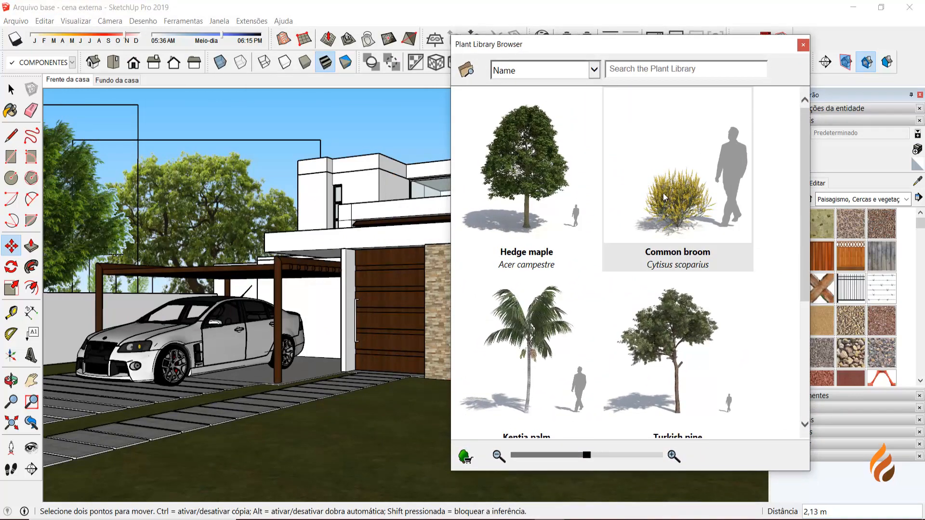
pyautogui.click(675, 204)
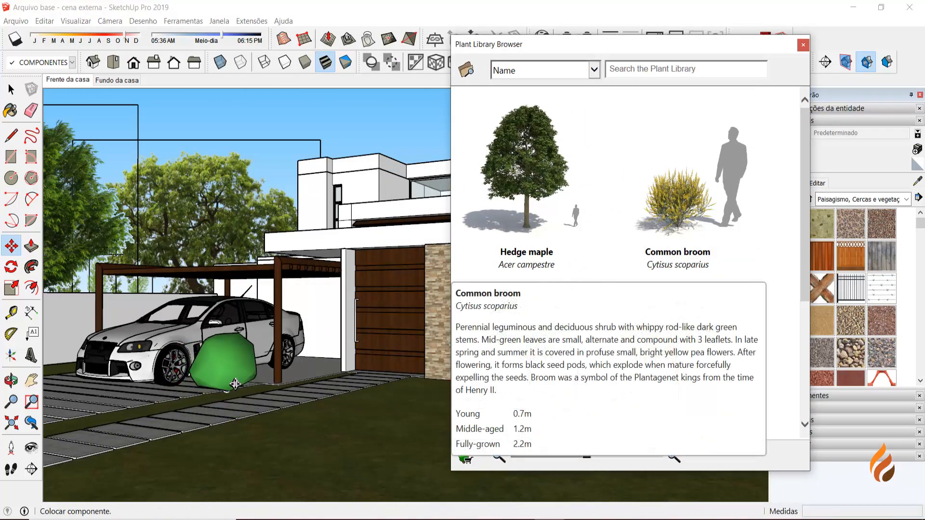
pyautogui.moveTo(217, 408); pyautogui.dragTo(284, 265, button='middle')
pyautogui.scroll(5, 299, 289)
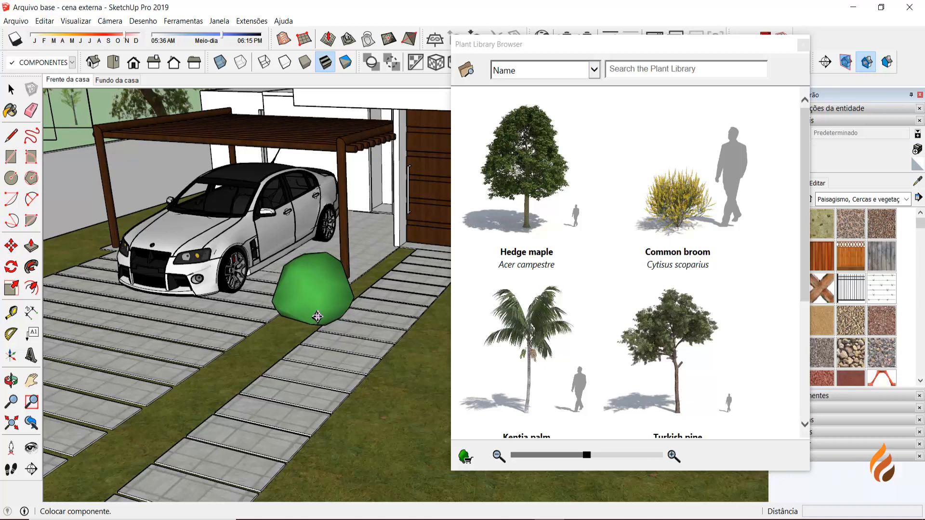
pyautogui.click(316, 316)
# Move the Common broom about 0.6 m along the grass strip towards the carport post.
pyautogui.press('m')
pyautogui.scroll(-2, 327, 322)
pyautogui.moveTo(327, 322)
pyautogui.mouseDown(button='middle')
pyautogui.moveTo(341, 287)
pyautogui.moveTo(336, 309)
pyautogui.moveTo(320, 320)
pyautogui.moveTo(336, 289)
pyautogui.moveTo(328, 306)
pyautogui.moveTo(300, 308)
pyautogui.moveTo(298, 321)
pyautogui.moveTo(337, 309)
pyautogui.moveTo(315, 309)
pyautogui.mouseUp(button='middle')
pyautogui.scroll(1, 328, 306)
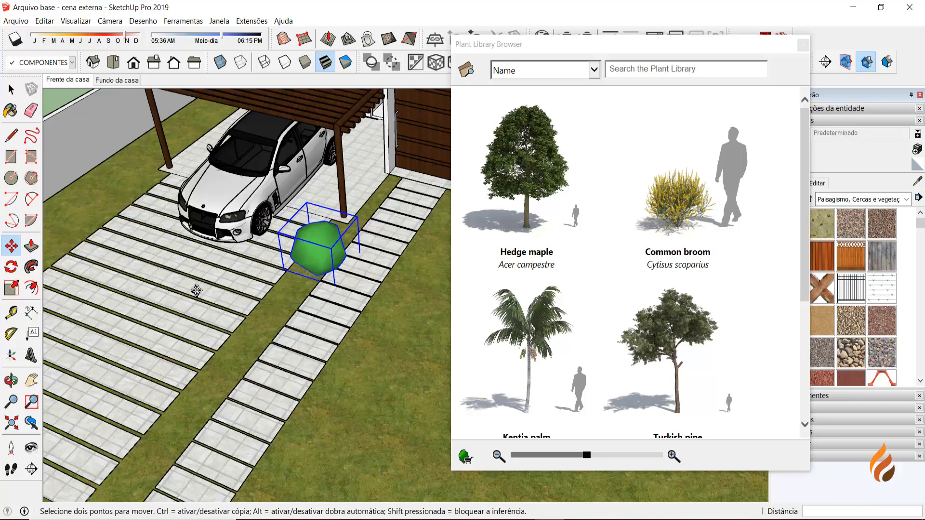
pyautogui.scroll(-3, 343, 284)
pyautogui.moveTo(341, 299); pyautogui.dragTo(359, 305, button='middle')
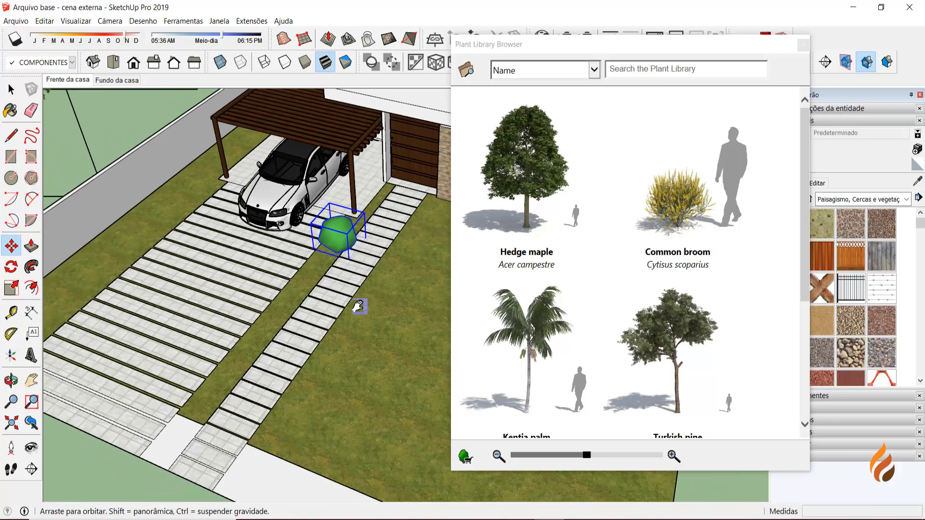
pyautogui.scroll(3, 337, 221)
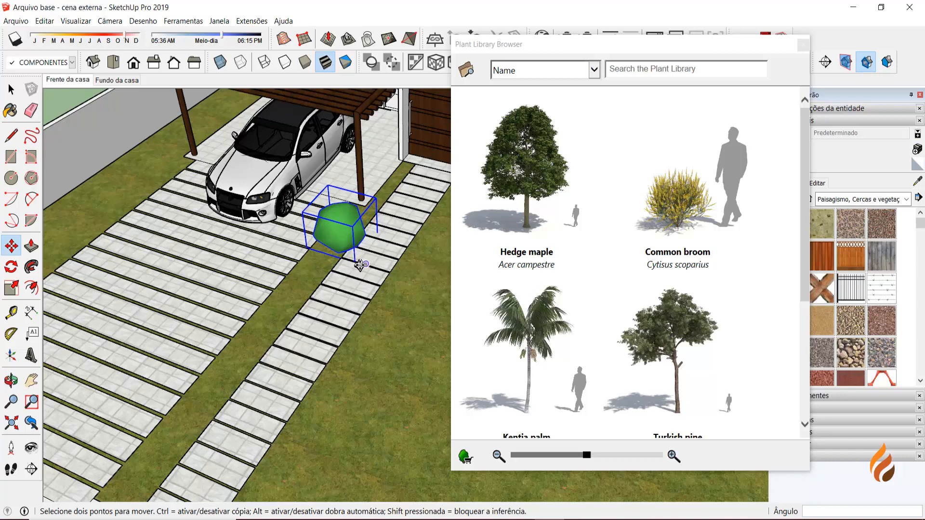
pyautogui.scroll(2, 361, 266)
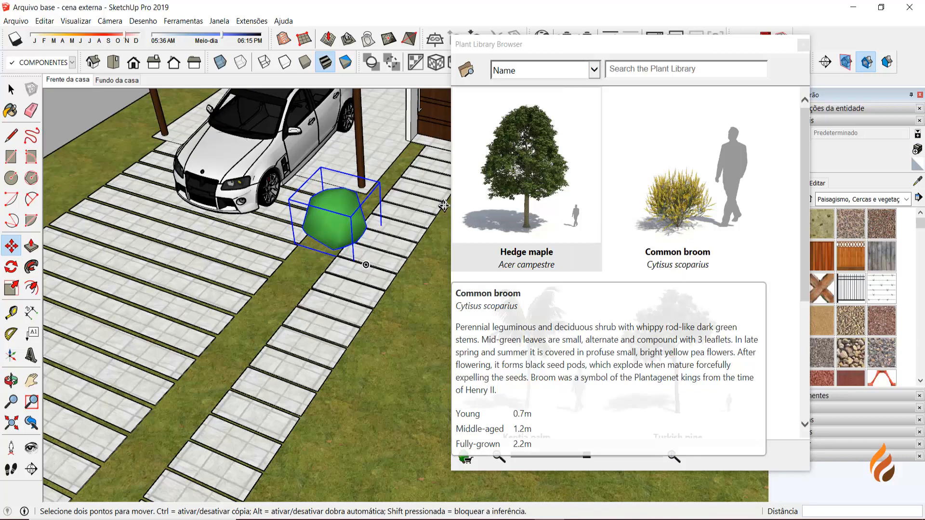
pyautogui.scroll(-2, 361, 212)
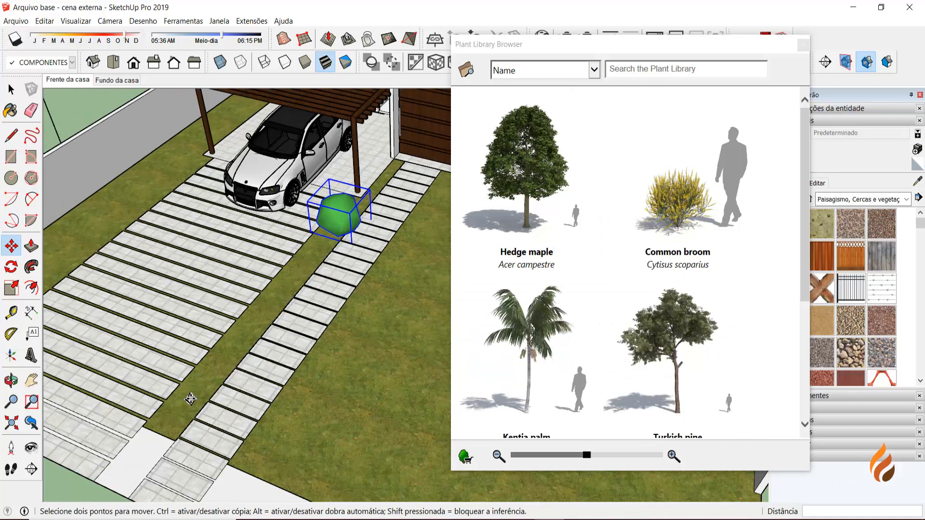
pyautogui.press('space')
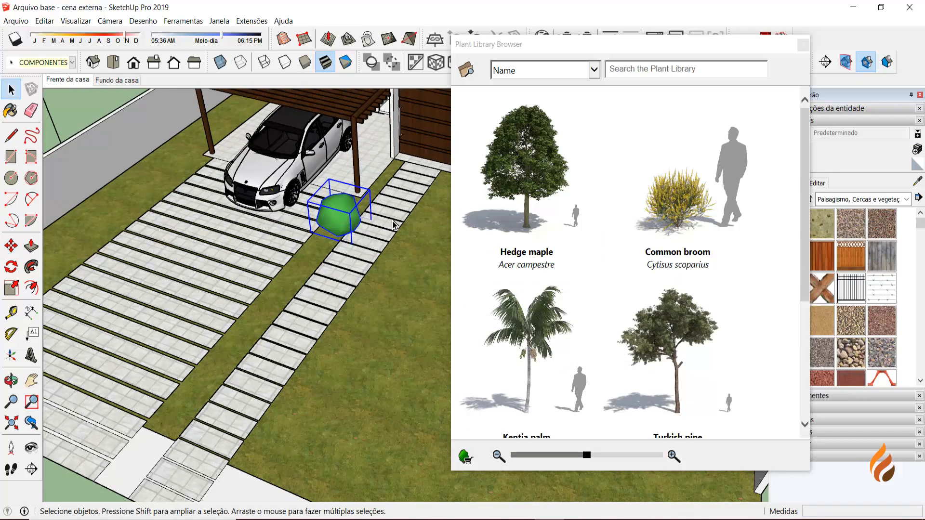
pyautogui.scroll(4, 308, 245)
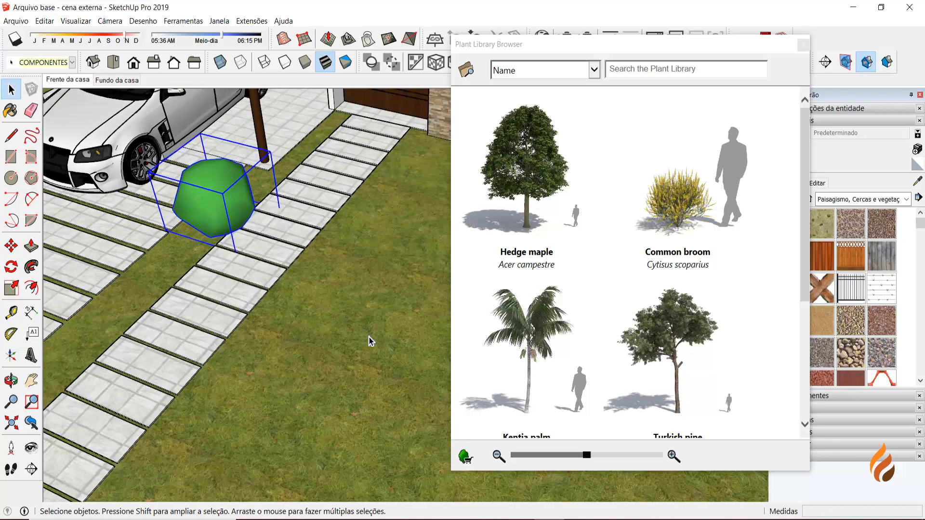
pyautogui.press('m')
pyautogui.click(295, 314)
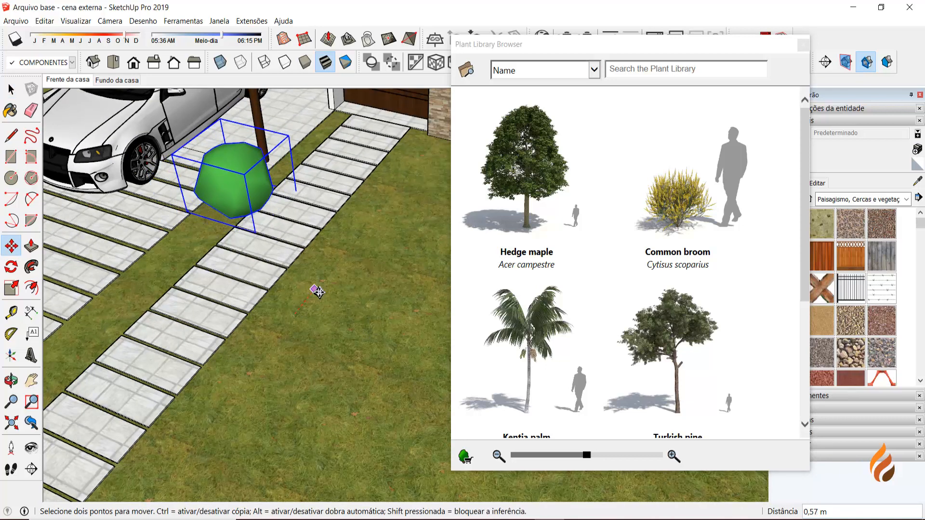
pyautogui.click(321, 292)
# Copy the Common broom about 7.85 m along the grass strip to the street end and divide the distance into 8 equal intervals.
pyautogui.scroll(-5, 322, 292)
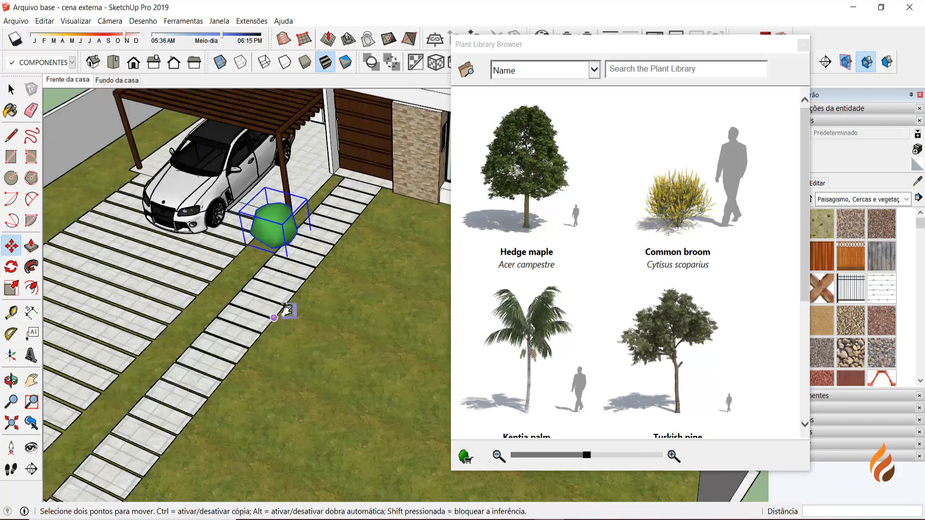
pyautogui.moveTo(289, 280); pyautogui.dragTo(313, 288, button='middle')
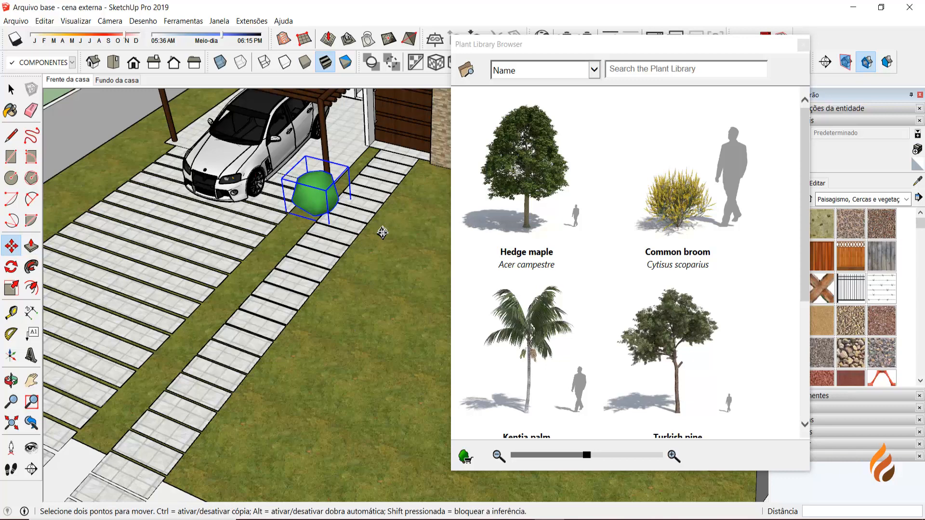
pyautogui.click(394, 231)
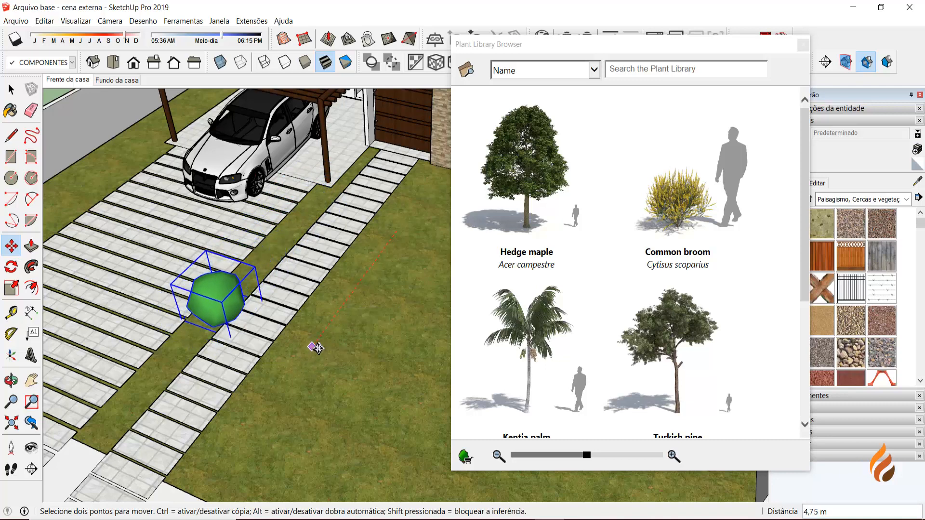
pyautogui.press('ctrl')
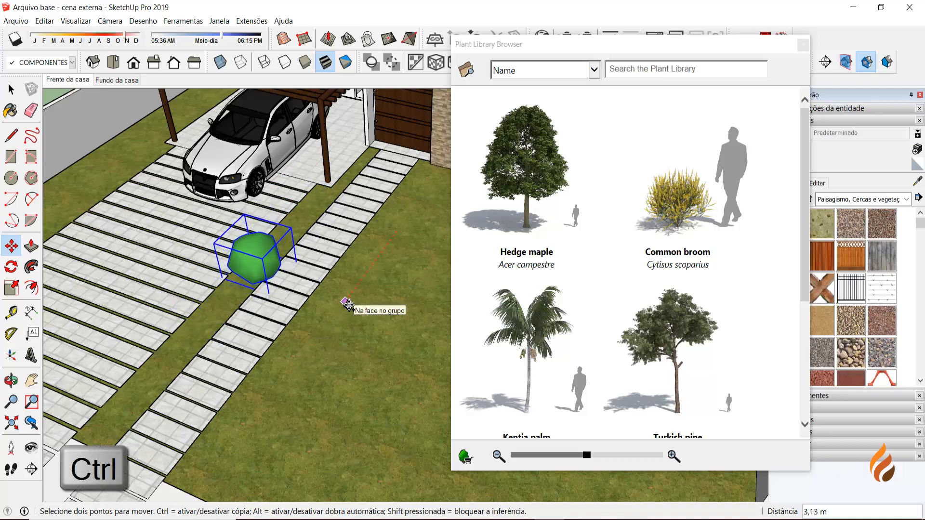
pyautogui.click(346, 305)
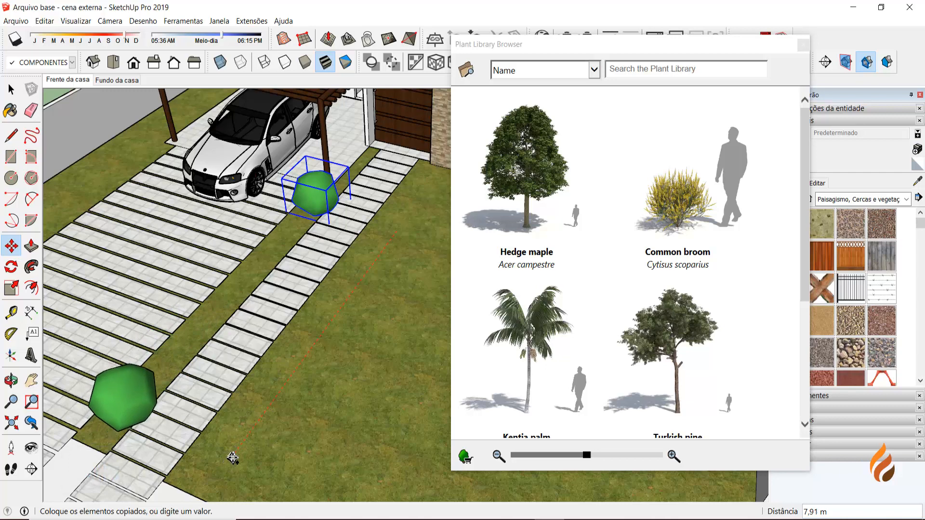
pyautogui.click(234, 454)
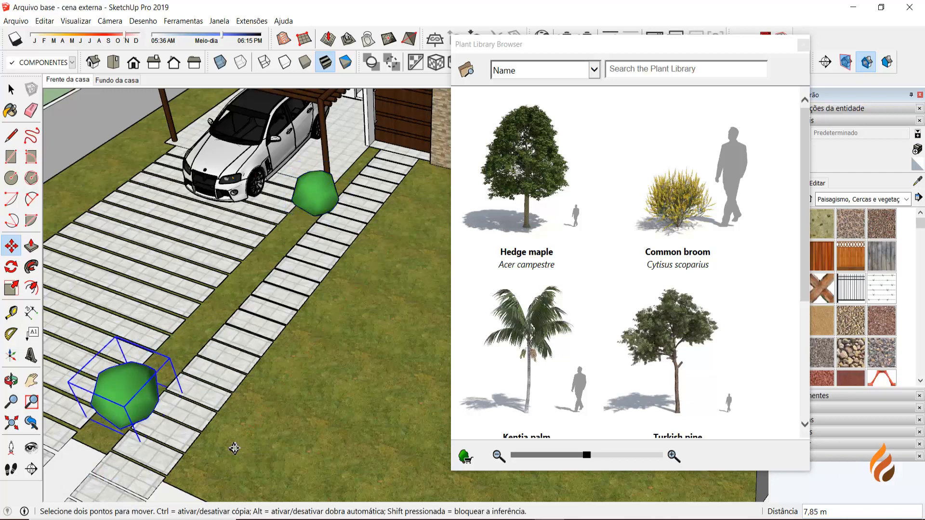
pyautogui.press('/')
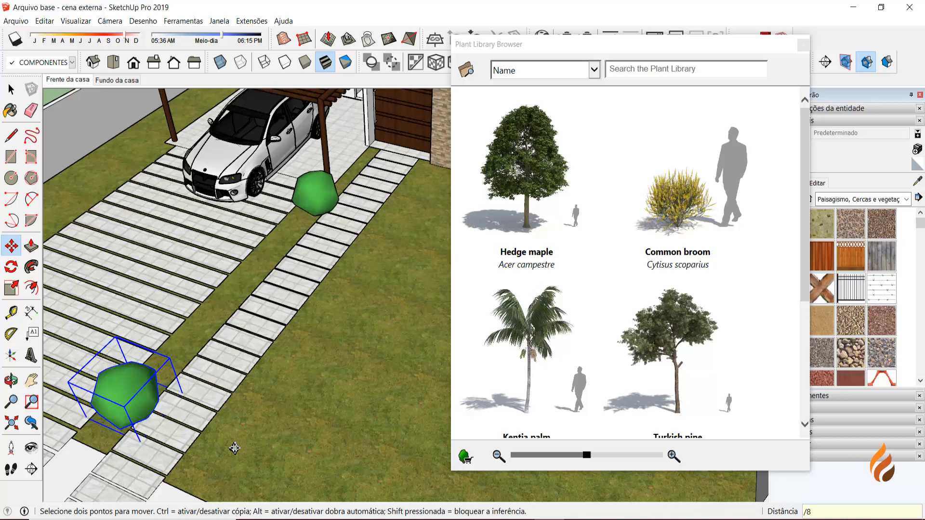
pyautogui.press('Return')
pyautogui.press('space')
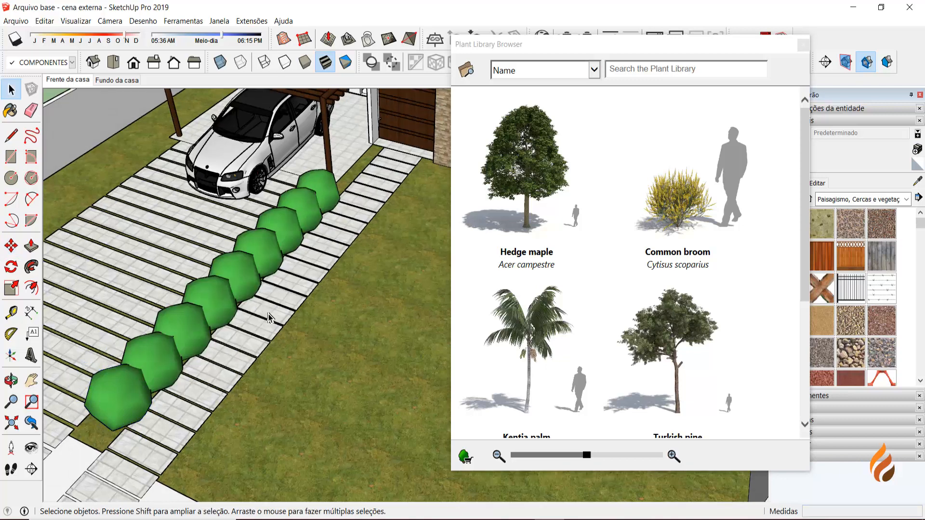
# Close the plant library browser and examine the row of shrubs between the driveway and the footpath.
pyautogui.scroll(5, 265, 346)
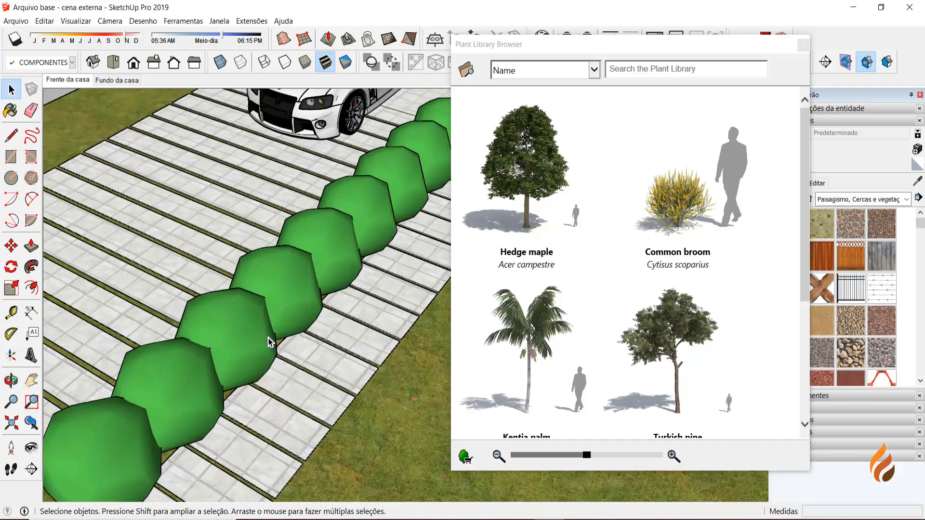
pyautogui.click(802, 45)
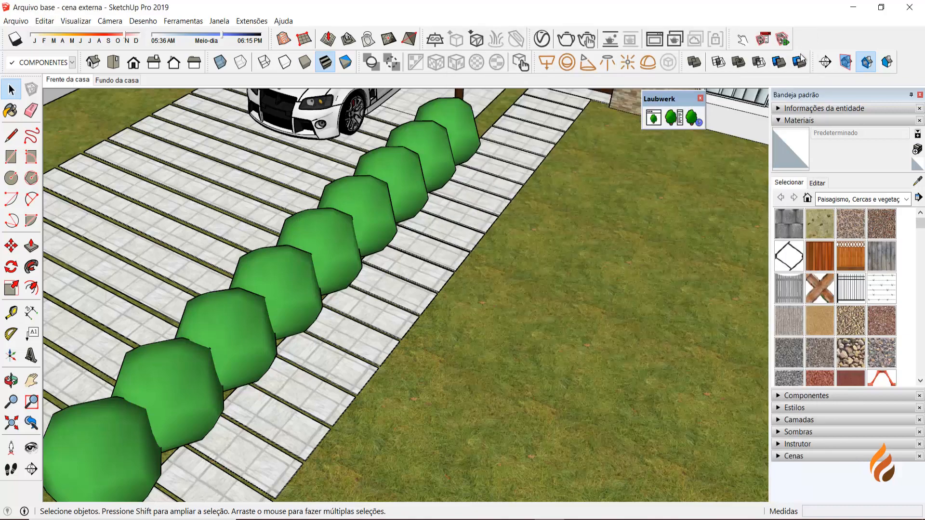
pyautogui.moveTo(536, 283)
pyautogui.mouseDown(button='middle')
pyautogui.moveTo(499, 285)
pyautogui.moveTo(468, 324)
pyautogui.moveTo(424, 310)
pyautogui.mouseUp(button='middle')
pyautogui.scroll(-4, 475, 307)
pyautogui.scroll(2, 318, 305)
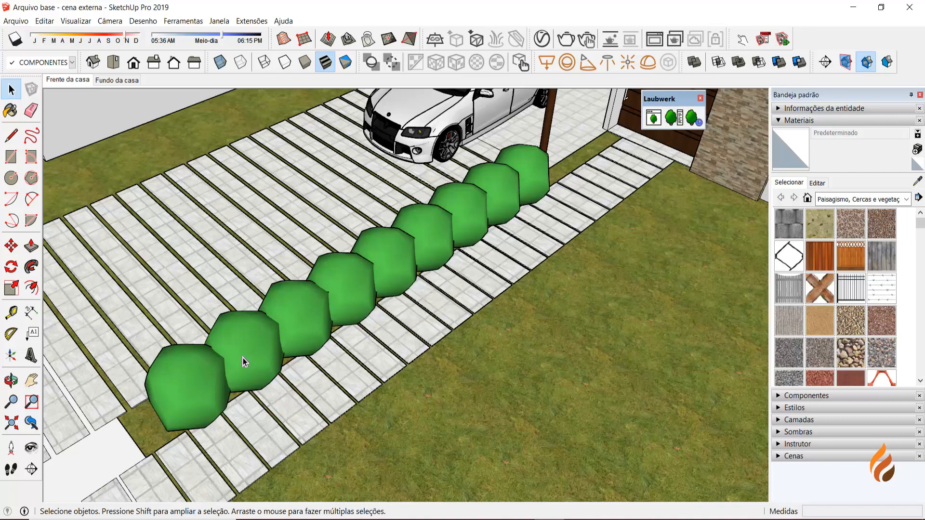
pyautogui.scroll(3, 246, 356)
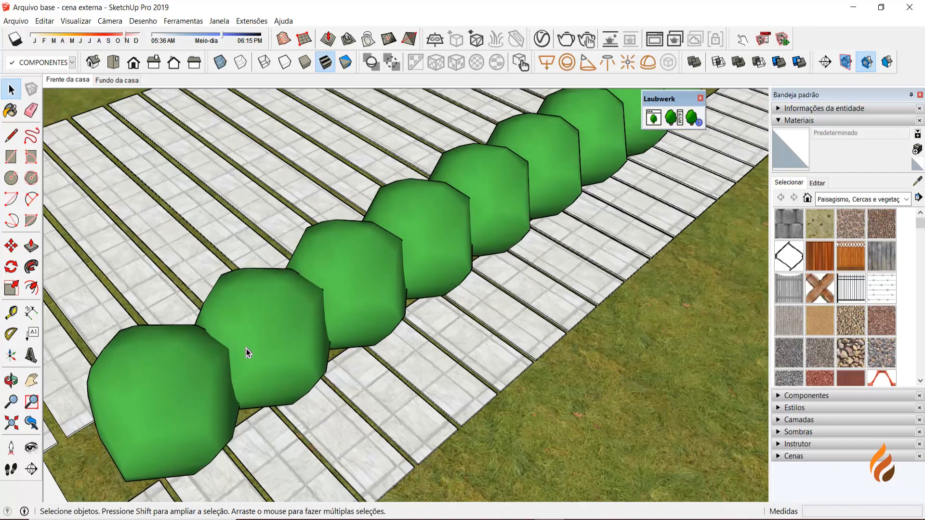
# Scale up the second shrub from the street end of the row beside the driveway.
pyautogui.click(277, 327)
pyautogui.scroll(-2, 270, 333)
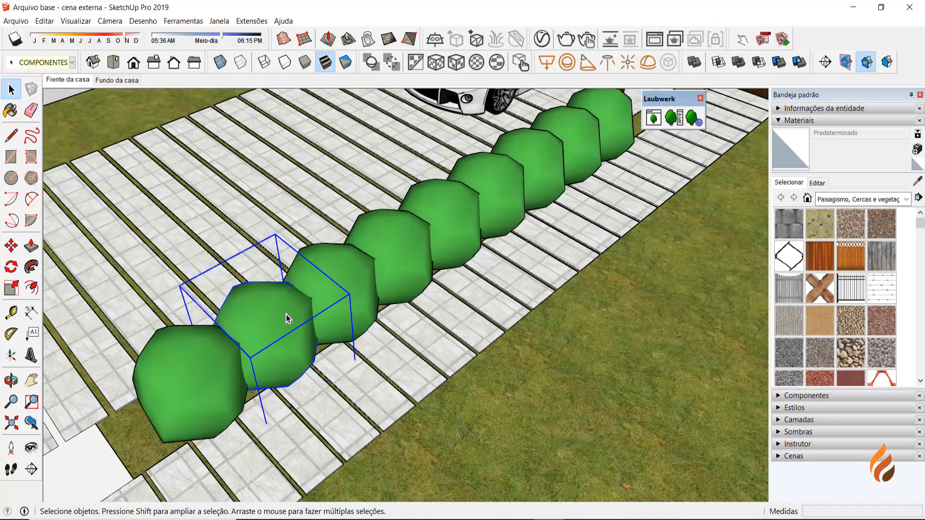
pyautogui.scroll(3, 286, 314)
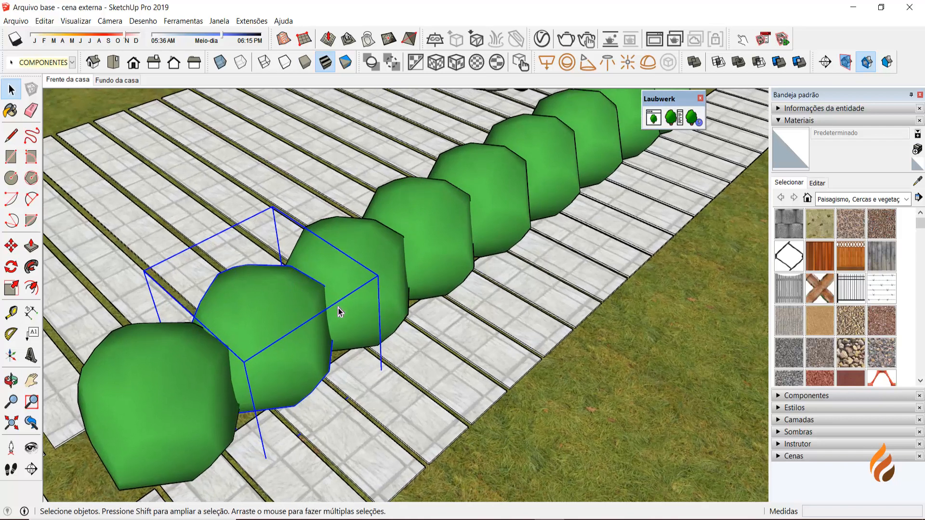
pyautogui.press('s')
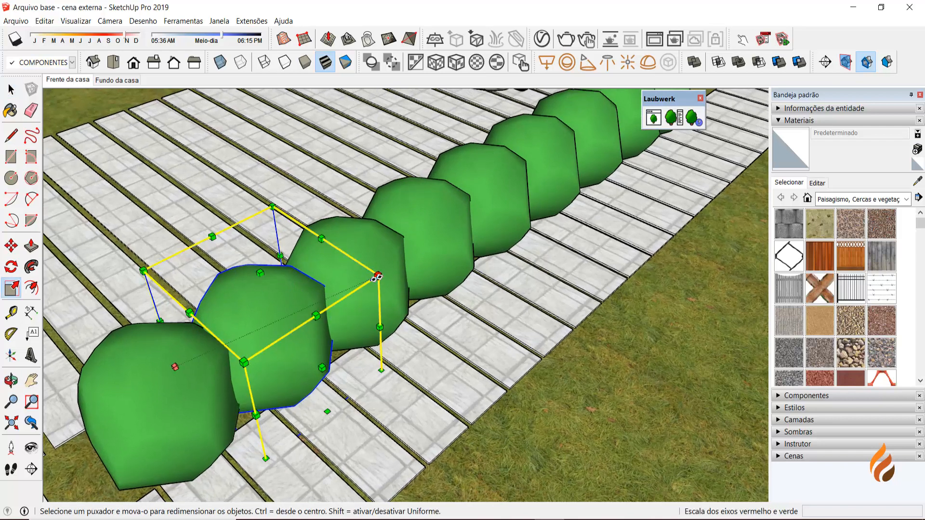
pyautogui.moveTo(377, 275); pyautogui.dragTo(392, 273)
pyautogui.press('space')
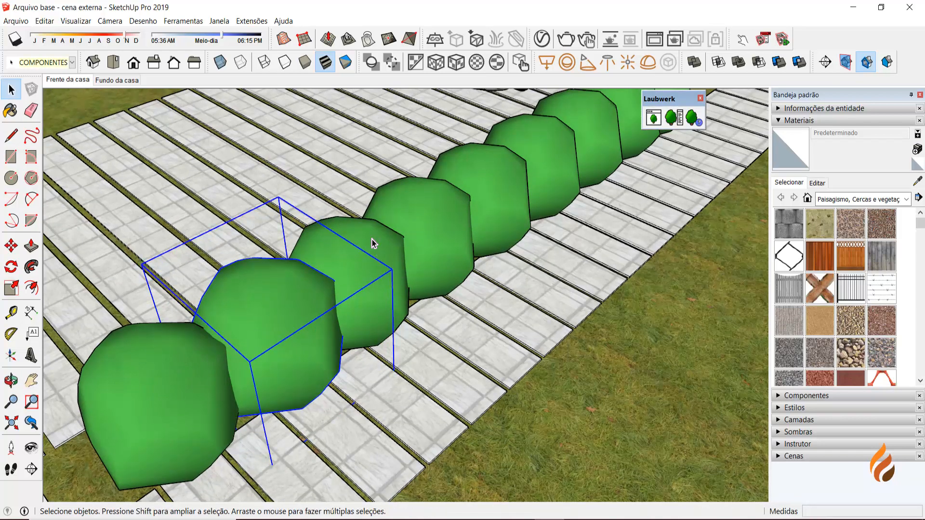
# Scale down the third shrub from the street end of the driveway row.
pyautogui.click(372, 238)
pyautogui.press('s')
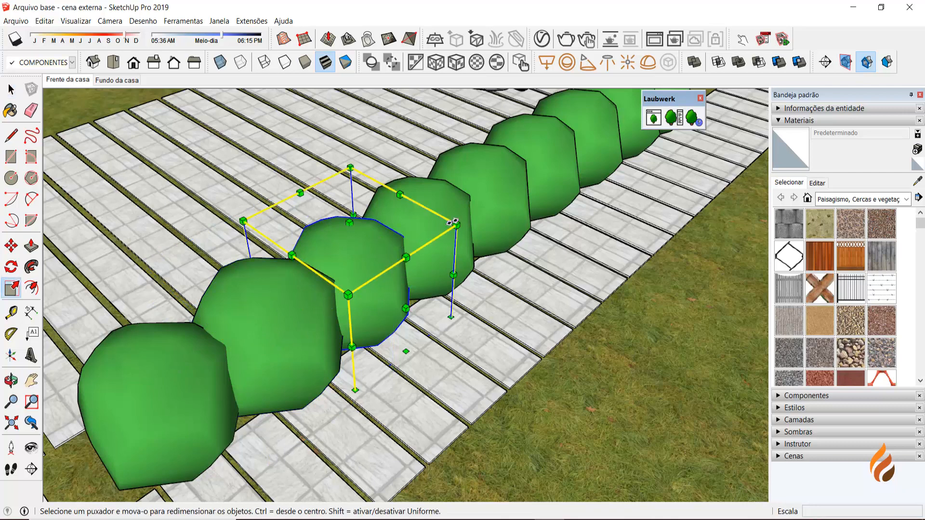
pyautogui.moveTo(450, 226); pyautogui.dragTo(428, 238)
pyautogui.press('space')
# Rotate the fourth shrub from the street end by about -123 degrees in place.
pyautogui.click(440, 212)
pyautogui.moveTo(437, 210); pyautogui.dragTo(439, 232, button='middle')
pyautogui.press('m')
pyautogui.scroll(2, 443, 212)
pyautogui.scroll(1, 444, 212)
pyautogui.press('q')
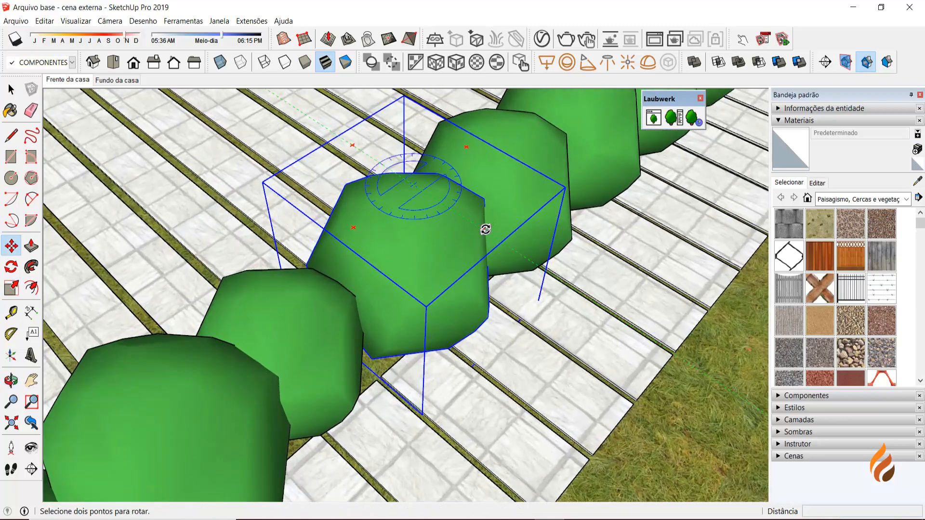
pyautogui.moveTo(484, 230); pyautogui.dragTo(445, 270)
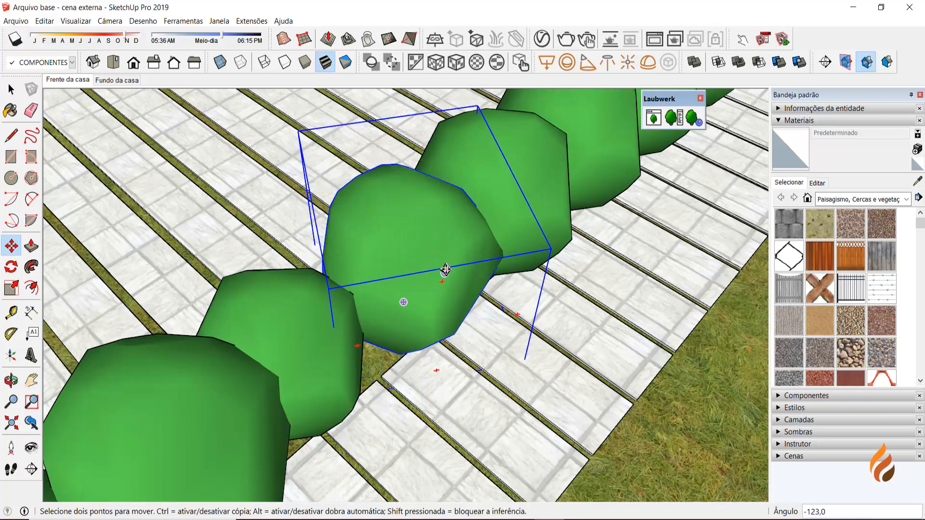
# Rotate the fifth shrub of the driveway row in place so it differs from its neighbours.
pyautogui.scroll(-1, 448, 271)
pyautogui.moveTo(468, 249); pyautogui.dragTo(423, 268, button='middle')
pyautogui.press('space')
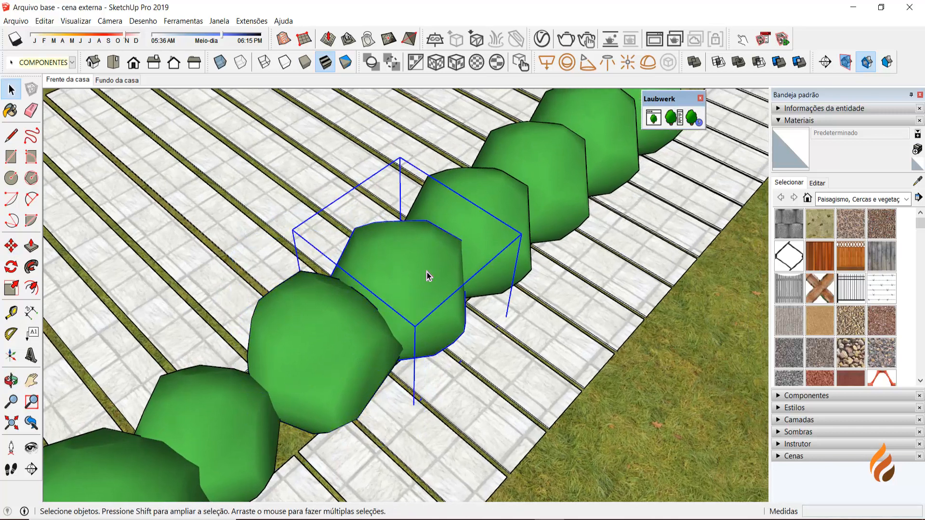
pyautogui.press('m')
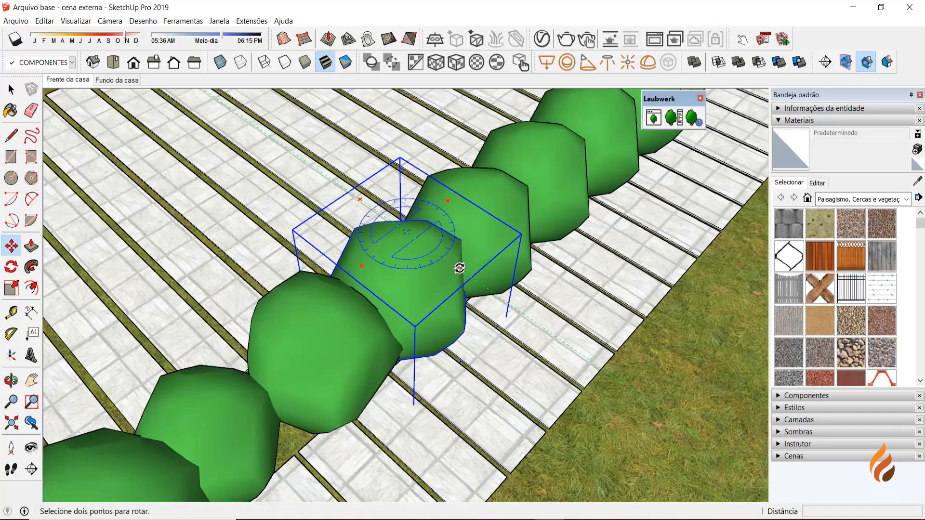
pyautogui.moveTo(460, 268); pyautogui.dragTo(501, 234)
# Scale down the third shrub from the carport post and rotate it in place.
pyautogui.moveTo(501, 247); pyautogui.dragTo(468, 292, button='middle')
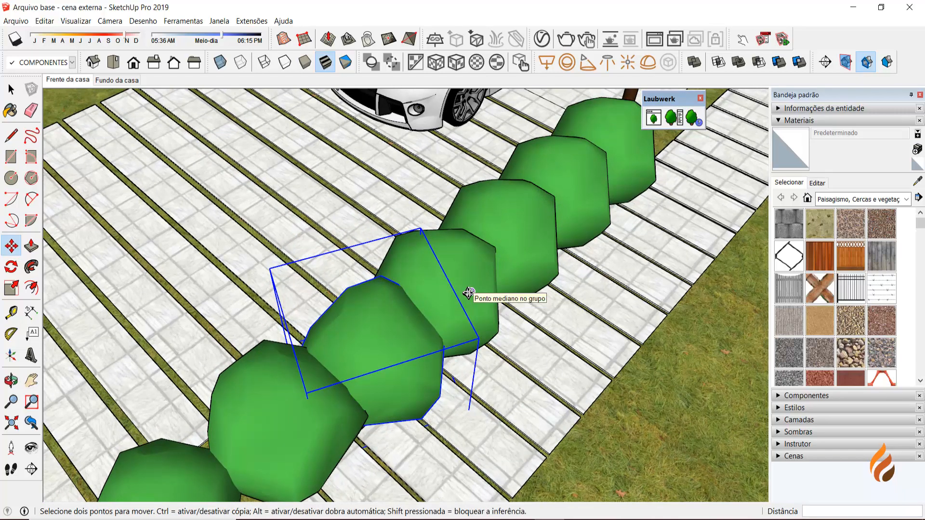
pyautogui.scroll(-3, 453, 294)
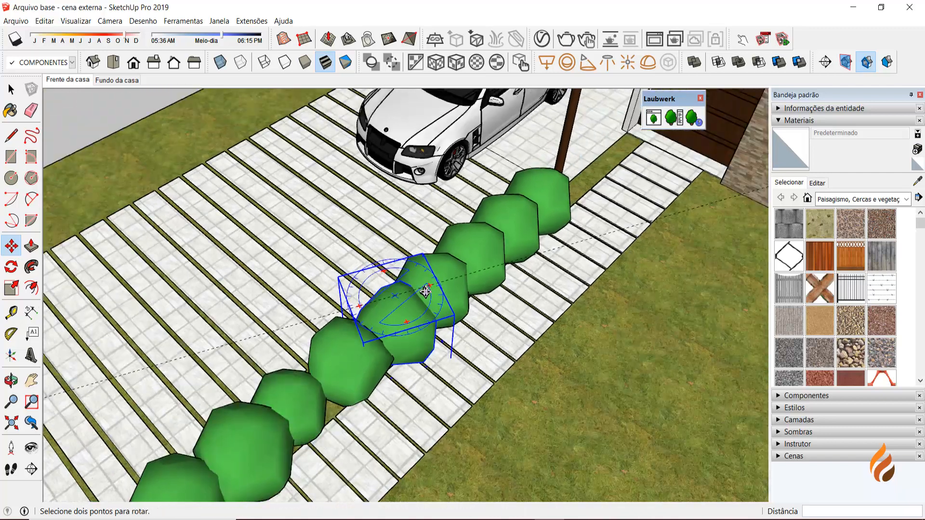
pyautogui.moveTo(391, 351); pyautogui.dragTo(406, 350, button='middle')
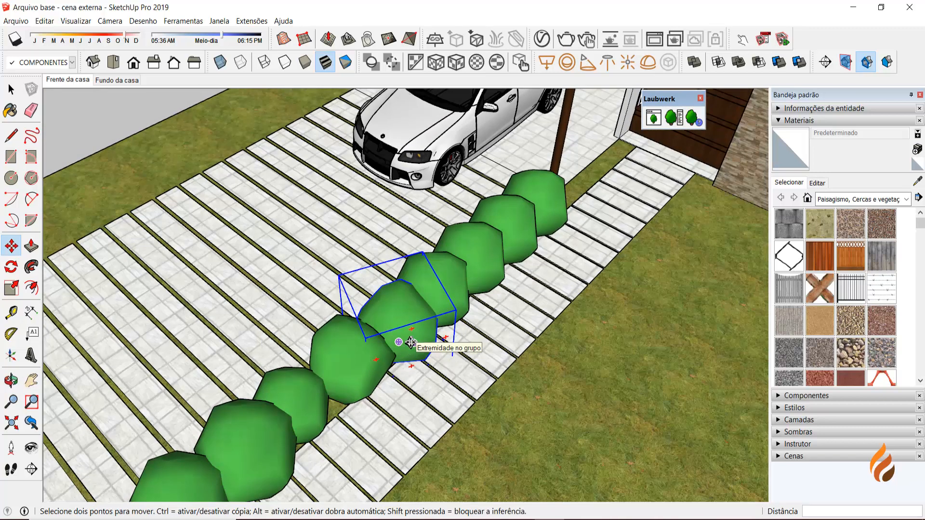
pyautogui.scroll(3, 450, 269)
pyautogui.keyDown('shift'); pyautogui.moveTo(450, 268); pyautogui.dragTo(406, 325, button='middle'); pyautogui.keyUp('shift')
pyautogui.press('space')
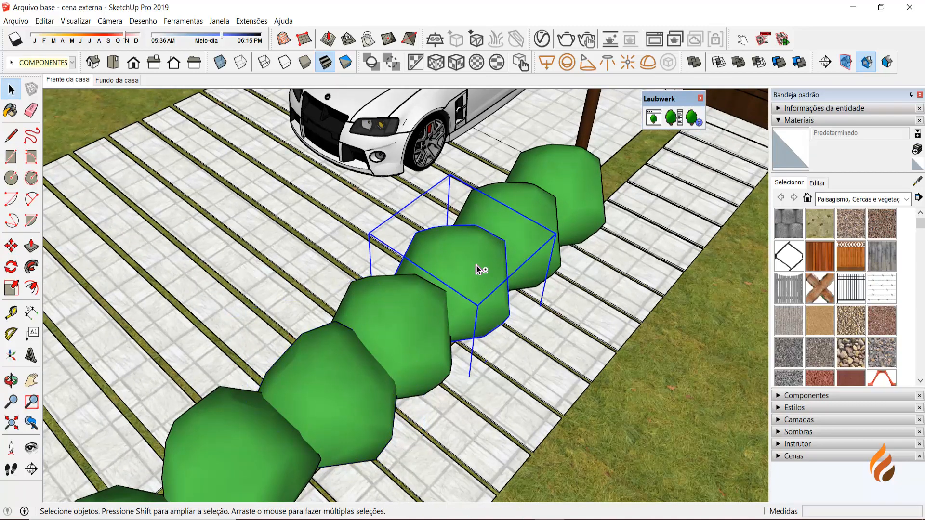
pyautogui.scroll(5, 450, 301)
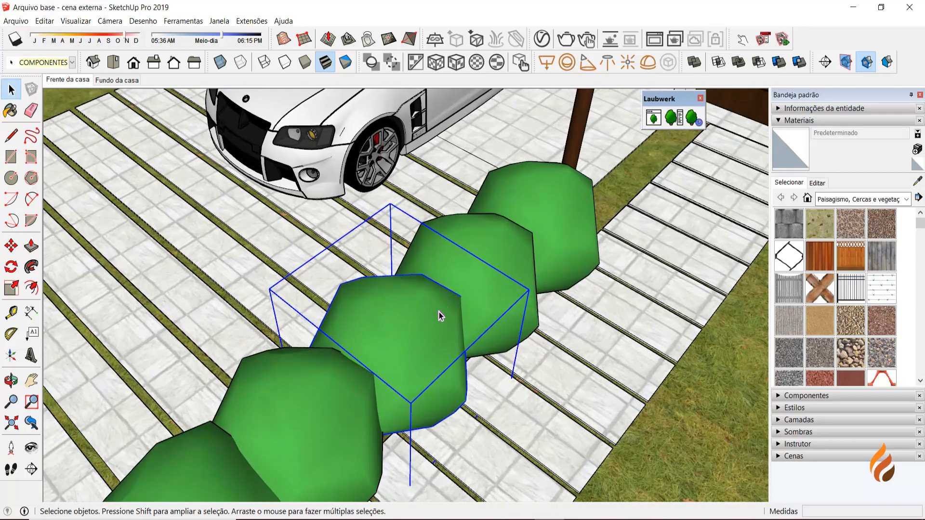
pyautogui.press('s')
pyautogui.moveTo(529, 290); pyautogui.dragTo(501, 301)
pyautogui.press('m')
pyautogui.moveTo(426, 281); pyautogui.dragTo(394, 255)
pyautogui.press('space')
# Rotate the second shrub from the carport post in place, scale it up and clear the selection.
pyautogui.click(507, 253)
pyautogui.keyDown('shift'); pyautogui.moveTo(508, 254); pyautogui.dragTo(475, 295, button='middle'); pyautogui.keyUp('shift')
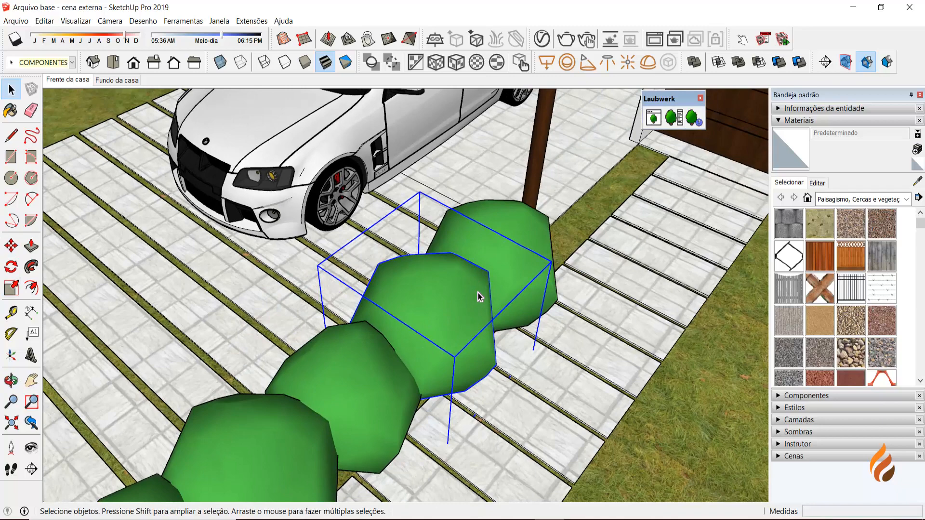
pyautogui.press('m')
pyautogui.moveTo(492, 298); pyautogui.dragTo(468, 341)
pyautogui.press('s')
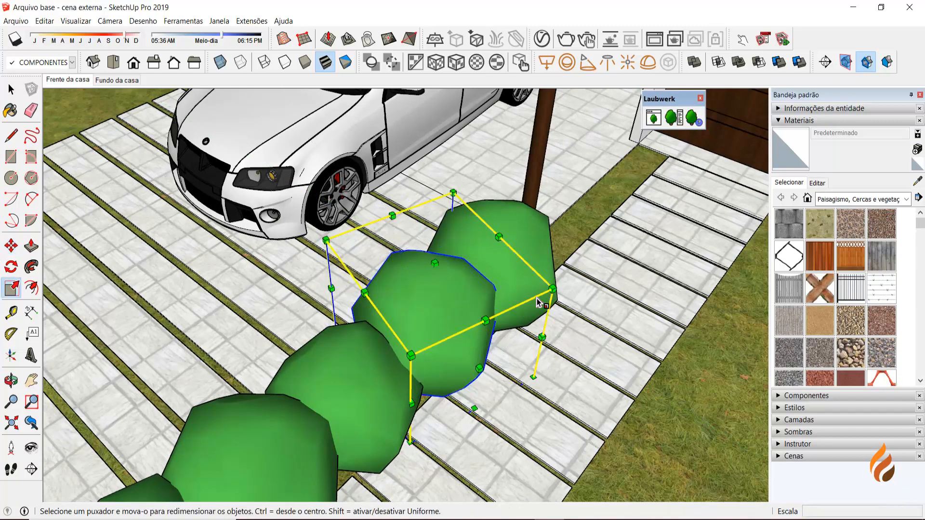
pyautogui.moveTo(553, 290); pyautogui.dragTo(580, 288)
pyautogui.press('space')
pyautogui.scroll(-4, 365, 312)
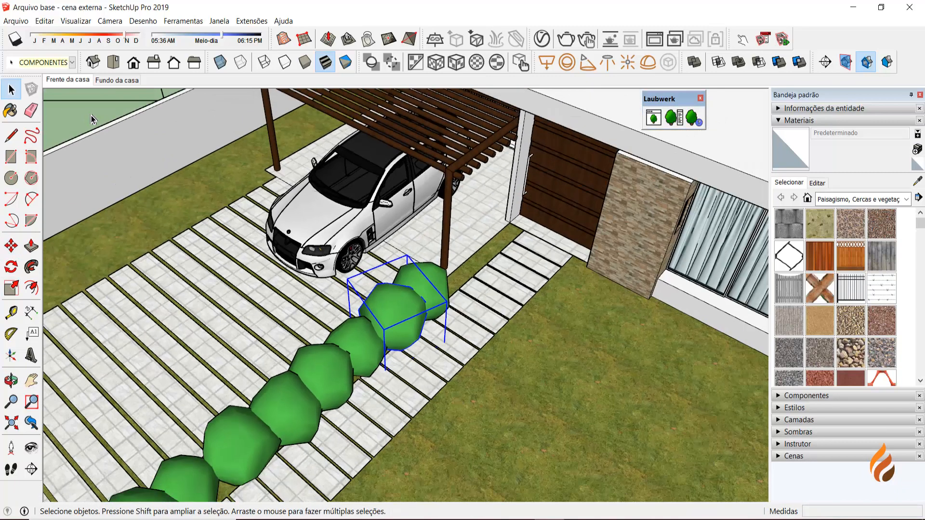
pyautogui.click(101, 123)
# Copy the shrub beside the carport post about 3.5 m onto the lawn in front of the stone-clad wall.
pyautogui.scroll(-3, 143, 150)
pyautogui.moveTo(368, 296); pyautogui.dragTo(475, 283, button='middle')
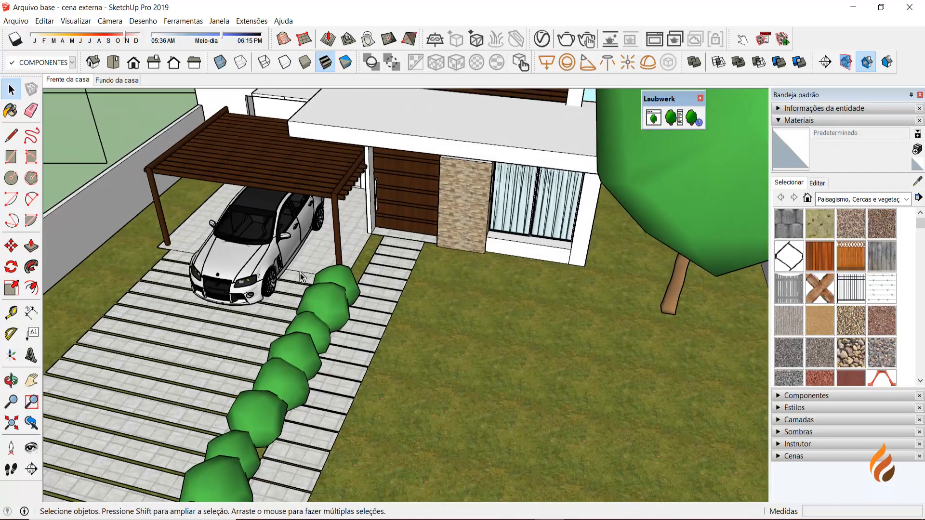
pyautogui.scroll(3, 333, 278)
pyautogui.click(352, 279)
pyautogui.moveTo(352, 279); pyautogui.dragTo(342, 330, button='middle')
pyautogui.press('m')
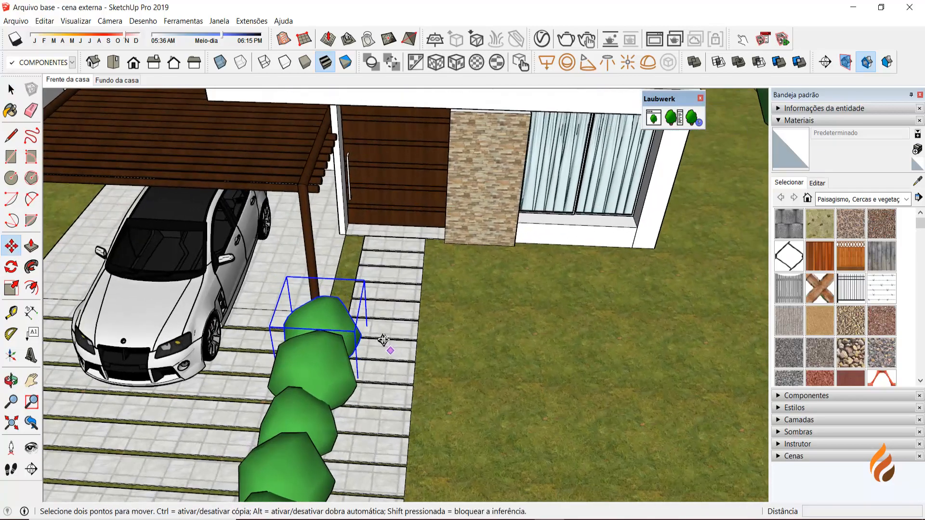
pyautogui.click(423, 365)
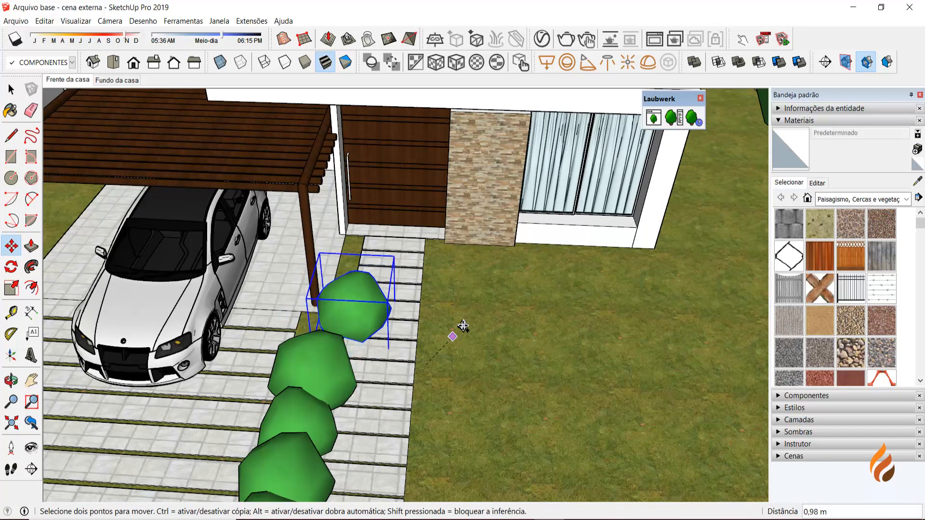
pyautogui.press('ctrl')
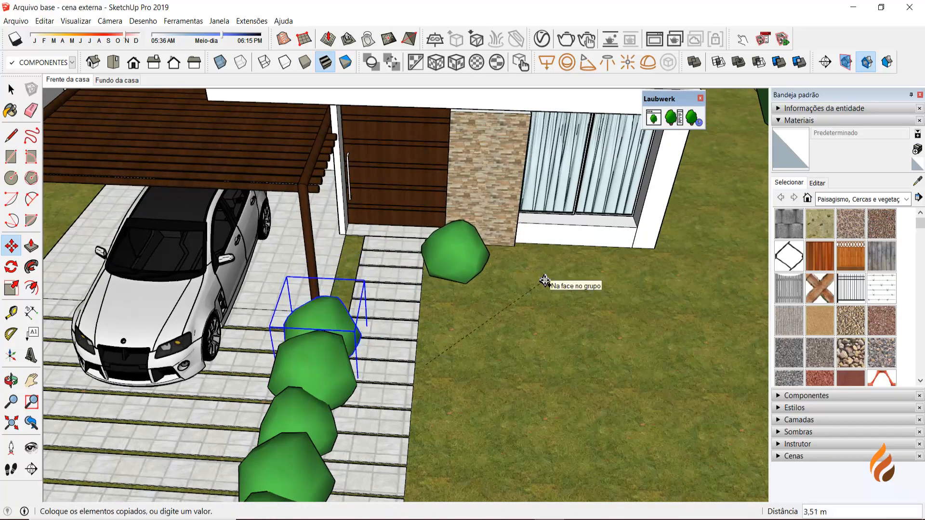
pyautogui.click(547, 283)
# Copy the lawn shrub about 3.76 m along the house front past the window and divide the distance into 4 equal intervals.
pyautogui.moveTo(547, 281); pyautogui.dragTo(540, 347, button='middle')
pyautogui.scroll(3, 507, 283)
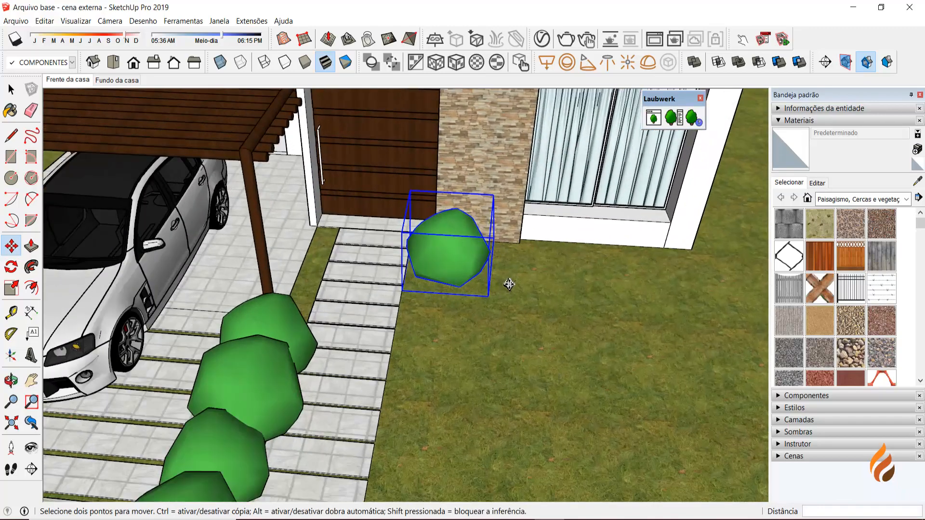
pyautogui.keyDown('shift'); pyautogui.moveTo(505, 275); pyautogui.dragTo(441, 330, button='middle'); pyautogui.keyUp('shift')
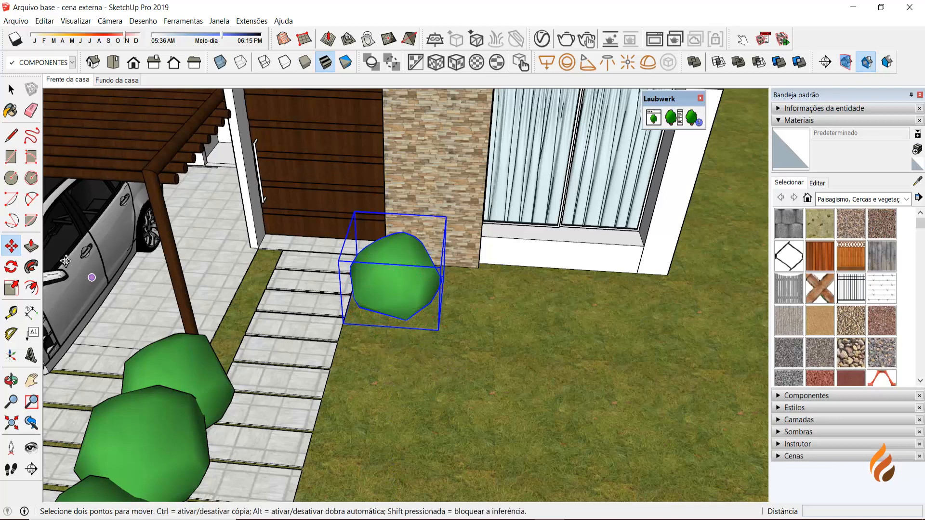
pyautogui.click(380, 348)
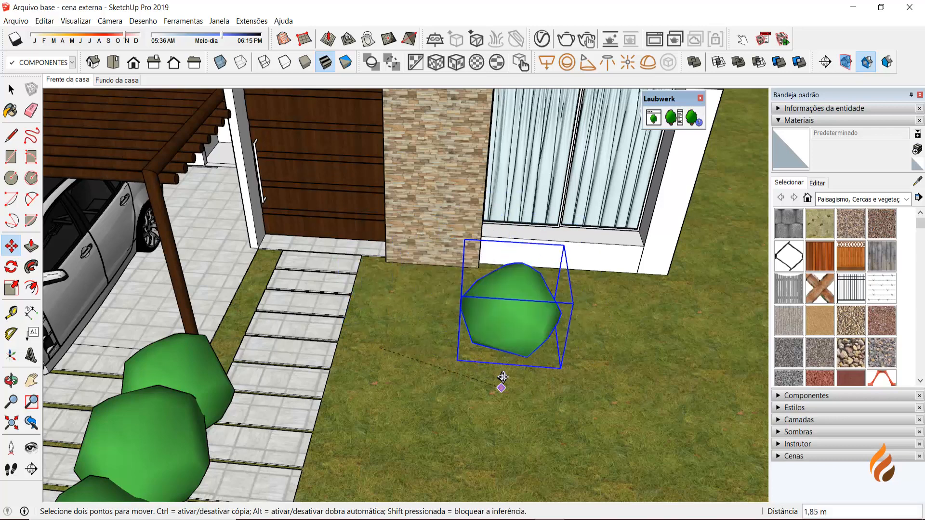
pyautogui.press('ctrl')
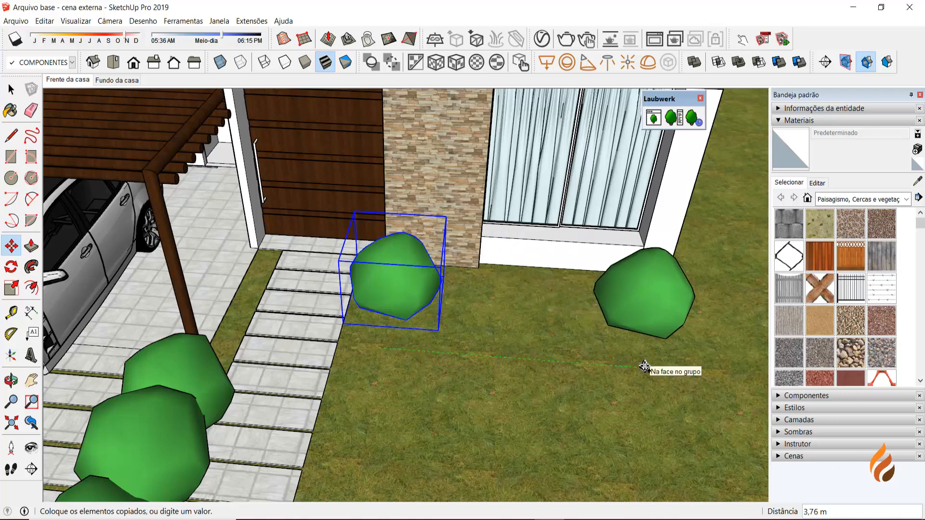
pyautogui.click(643, 367)
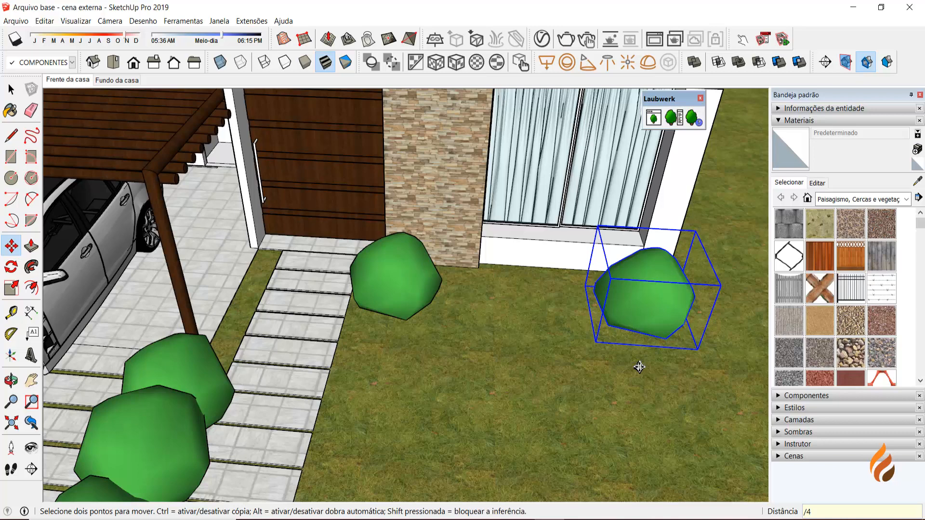
pyautogui.press('Return')
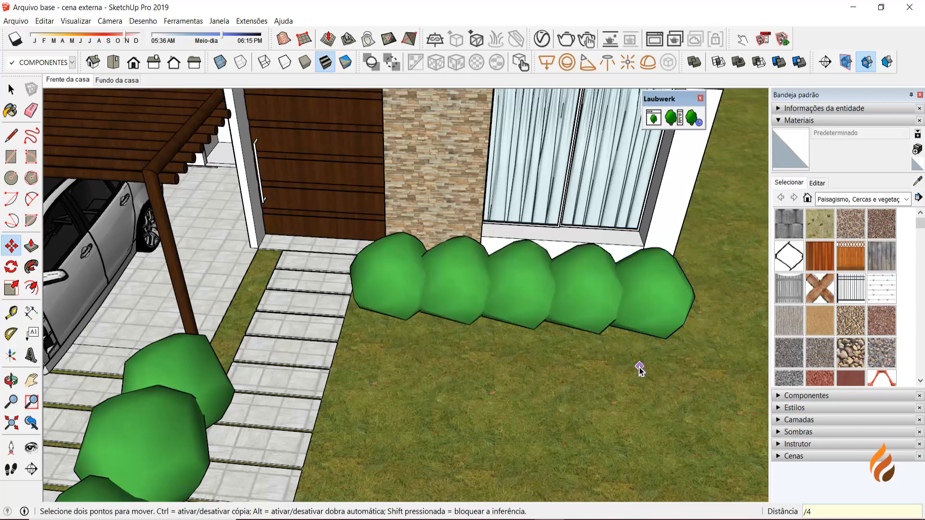
pyautogui.press('space')
# Select all five shrubs in front of the window and move them about 0.2 m towards the house wall.
pyautogui.scroll(3, 565, 305)
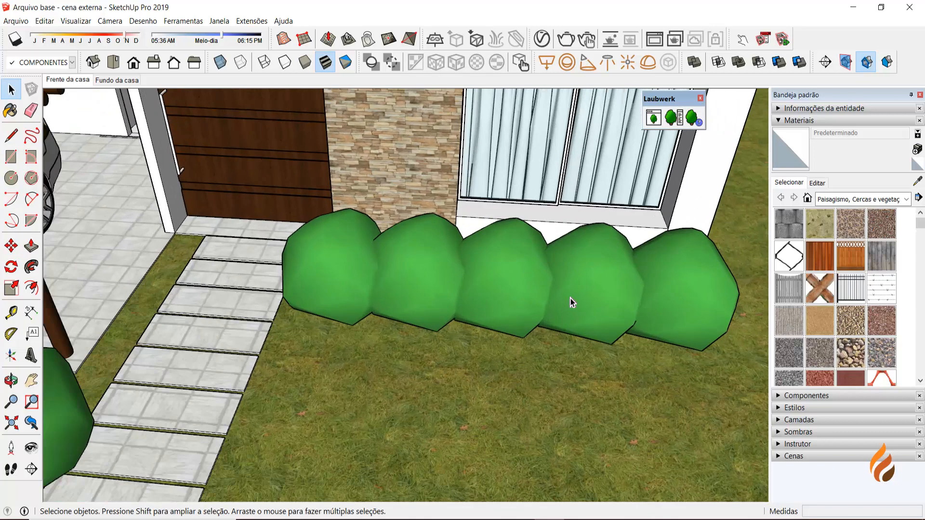
pyautogui.moveTo(570, 299); pyautogui.dragTo(576, 345, button='middle')
pyautogui.scroll(1, 576, 343)
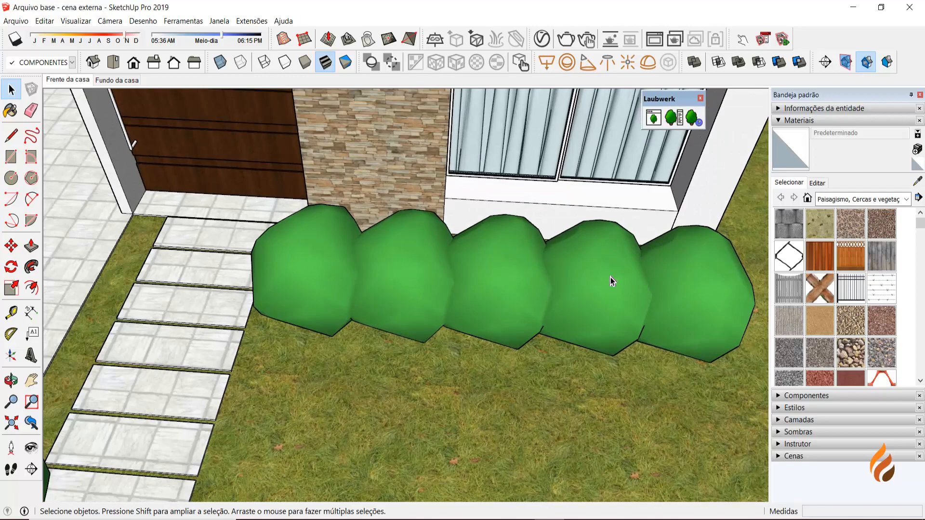
pyautogui.moveTo(611, 277); pyautogui.dragTo(457, 367, button='middle')
pyautogui.keyDown('shift'); pyautogui.click(342, 294); pyautogui.keyUp('shift')
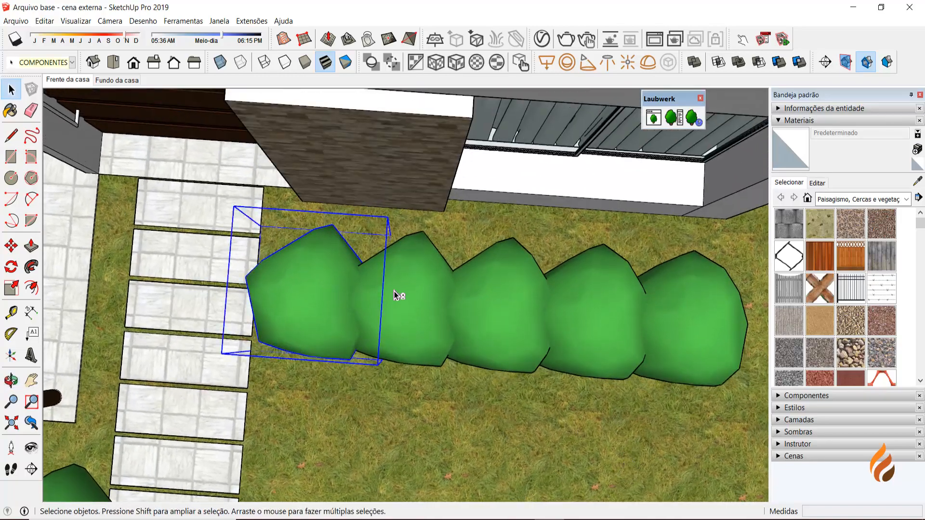
pyautogui.keyDown('shift'); pyautogui.click(424, 303); pyautogui.keyUp('shift')
pyautogui.keyDown('shift'); pyautogui.click(522, 316); pyautogui.keyUp('shift')
pyautogui.keyDown('shift'); pyautogui.click(605, 316); pyautogui.keyUp('shift')
pyautogui.keyDown('shift'); pyautogui.click(701, 307); pyautogui.keyUp('shift')
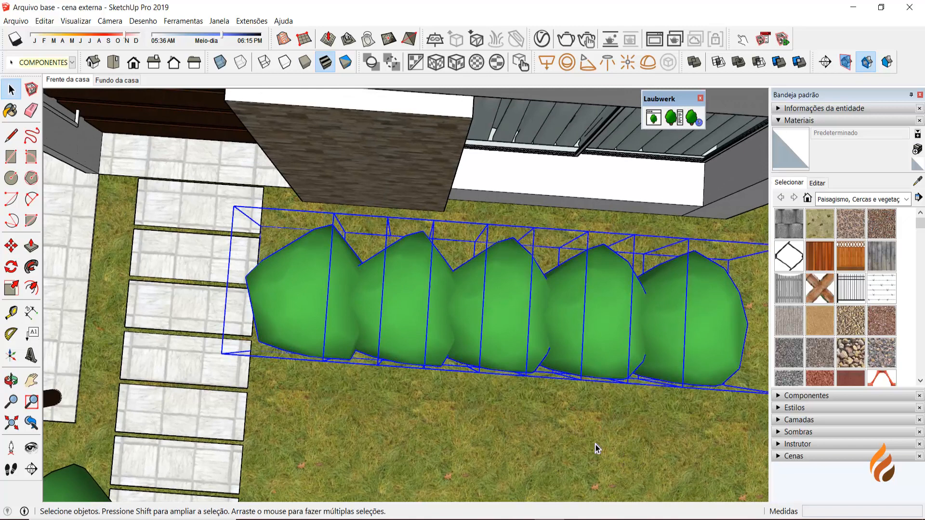
pyautogui.press('m')
pyautogui.click(572, 436)
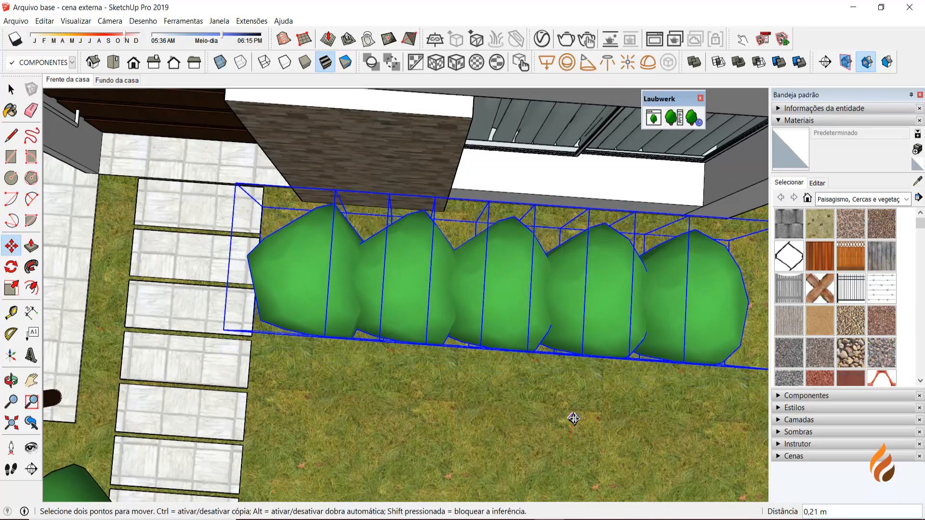
pyautogui.click(574, 424)
# Rotate the second shrub from the footpath in the house-front row in place.
pyautogui.press('space')
pyautogui.click(419, 271)
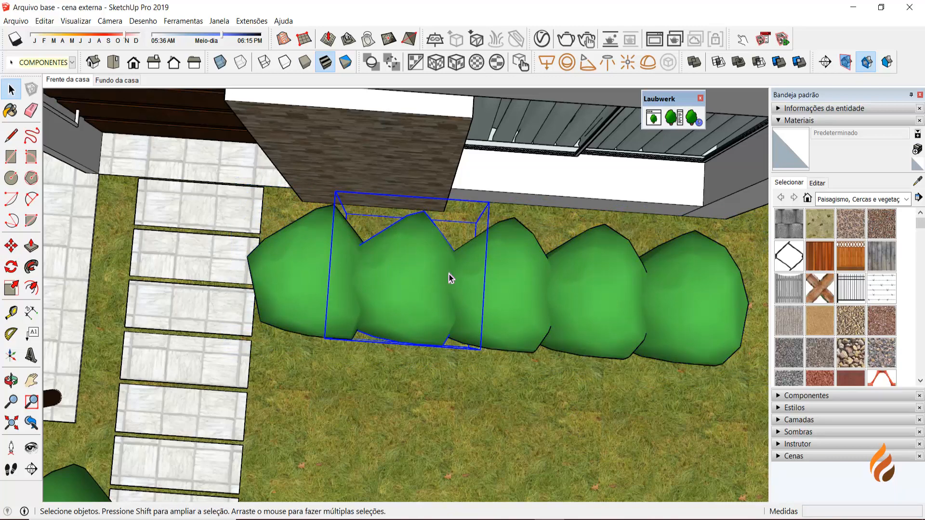
pyautogui.press('q')
pyautogui.press('m')
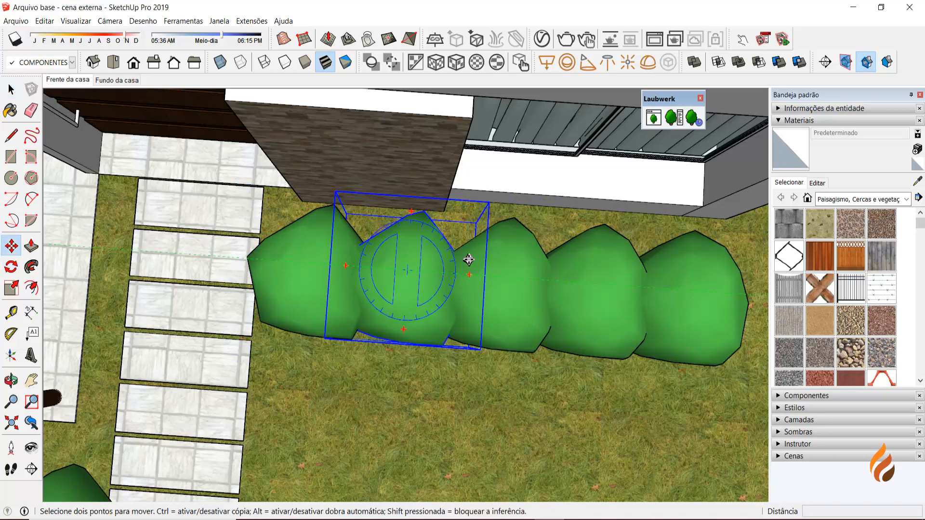
pyautogui.click(469, 273)
pyautogui.press('space')
# Rotate the fourth shrub from the footpath in the house-front row in place to vary its orientation.
pyautogui.click(596, 295)
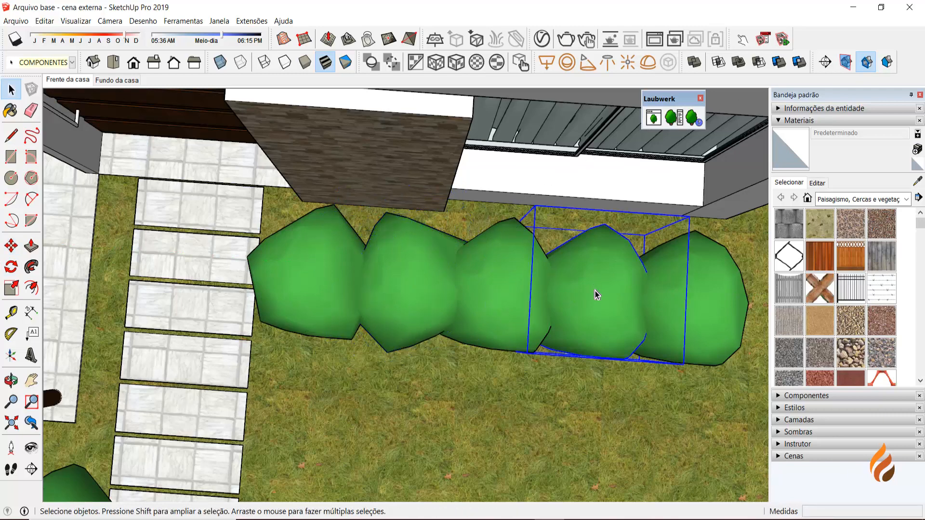
pyautogui.press('m')
pyautogui.click(667, 289)
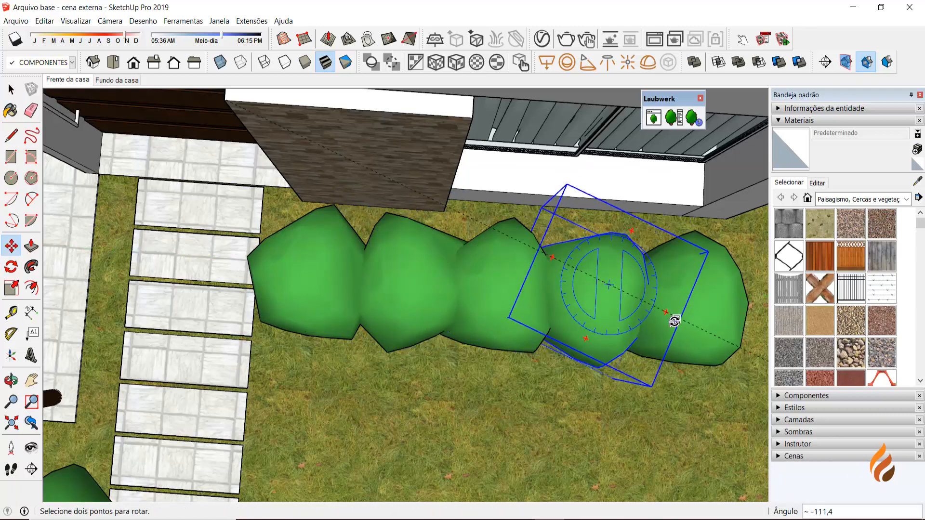
pyautogui.press('space')
pyautogui.moveTo(704, 320); pyautogui.dragTo(479, 262, button='middle')
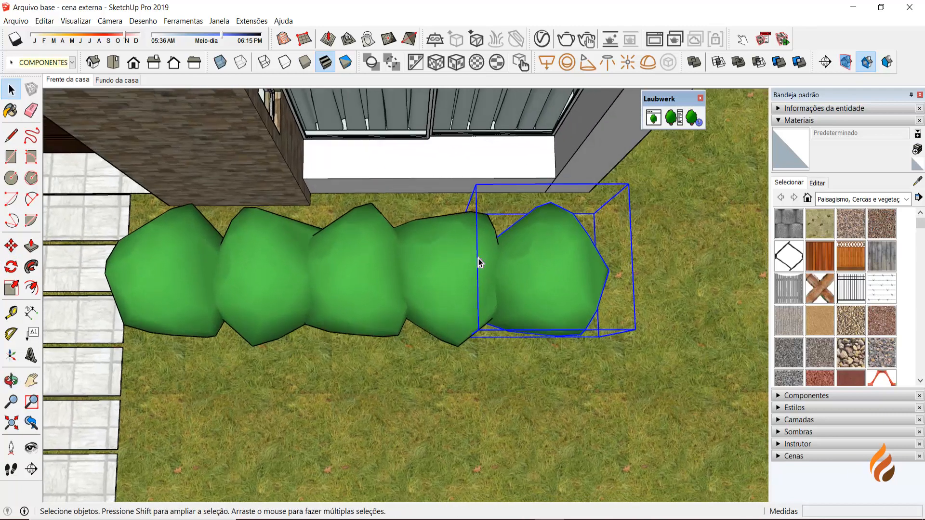
pyautogui.press('s')
pyautogui.press('space')
# Copy all five house-front shrubs to the side of the house, onto the grass in front of the glazed staircase.
pyautogui.moveTo(532, 302); pyautogui.dragTo(414, 263, button='middle')
pyautogui.scroll(-3, 527, 269)
pyautogui.scroll(3, 415, 266)
pyautogui.keyDown('shift'); pyautogui.click(334, 265); pyautogui.keyUp('shift')
pyautogui.keyDown('shift'); pyautogui.click(270, 260); pyautogui.keyUp('shift')
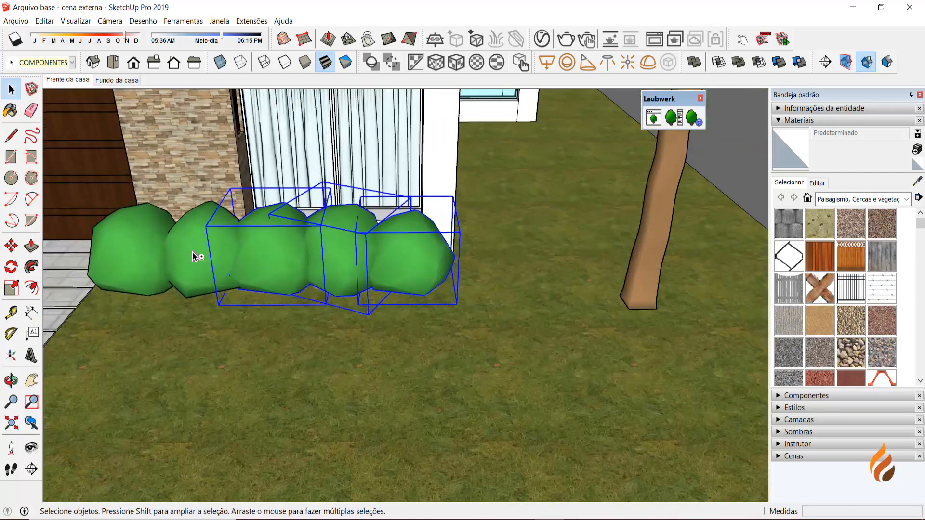
pyautogui.keyDown('shift'); pyautogui.click(194, 254); pyautogui.keyUp('shift')
pyautogui.keyDown('shift'); pyautogui.click(130, 258); pyautogui.keyUp('shift')
pyautogui.press('m')
pyautogui.press('ctrl')
pyautogui.click(292, 360)
pyautogui.scroll(-2, 376, 325)
pyautogui.moveTo(376, 325); pyautogui.dragTo(124, 326, button='middle')
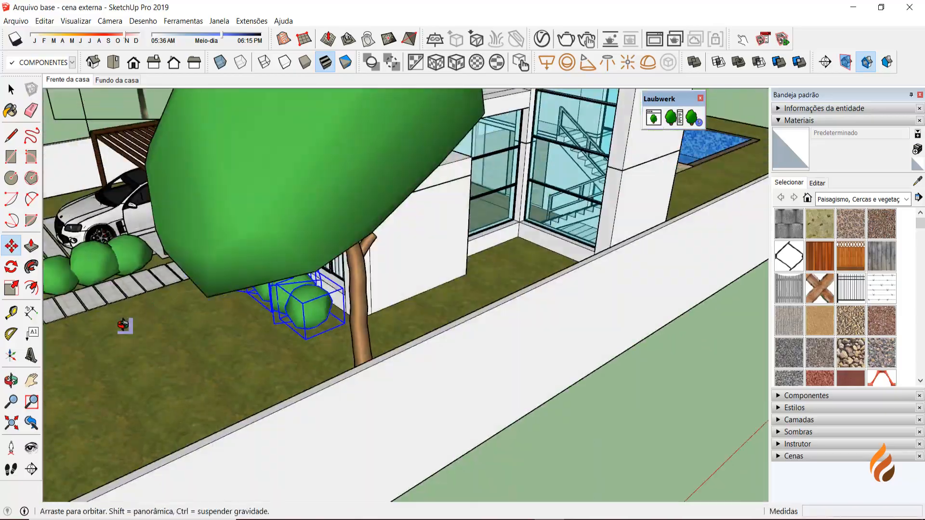
pyautogui.scroll(3, 482, 315)
pyautogui.moveTo(482, 316); pyautogui.dragTo(472, 368, button='middle')
pyautogui.scroll(2, 520, 337)
pyautogui.moveTo(552, 303); pyautogui.dragTo(583, 316, button='middle')
pyautogui.scroll(4, 551, 332)
pyautogui.click(533, 396)
pyautogui.moveTo(522, 328); pyautogui.dragTo(477, 407, button='middle')
pyautogui.scroll(-4, 470, 385)
pyautogui.moveTo(455, 308); pyautogui.dragTo(522, 233, button='middle')
pyautogui.scroll(-7, 503, 290)
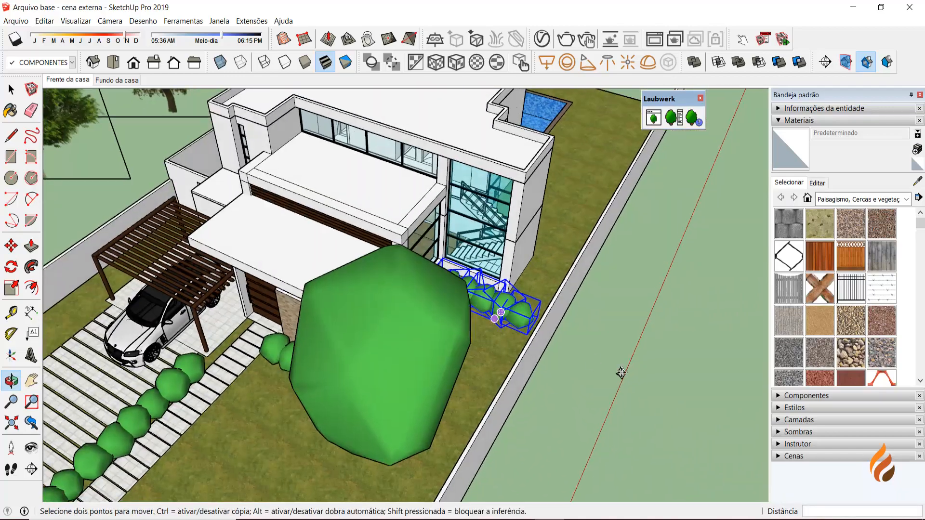
pyautogui.press('space')
pyautogui.click(620, 374)
# Place a Kentia palm from the Laubwerk plant library on the grass strip between the boundary wall and the house, behind the carport.
pyautogui.moveTo(423, 370); pyautogui.dragTo(525, 347, button='middle')
pyautogui.press('o')
pyautogui.moveTo(527, 337); pyautogui.dragTo(526, 314)
pyautogui.press('space')
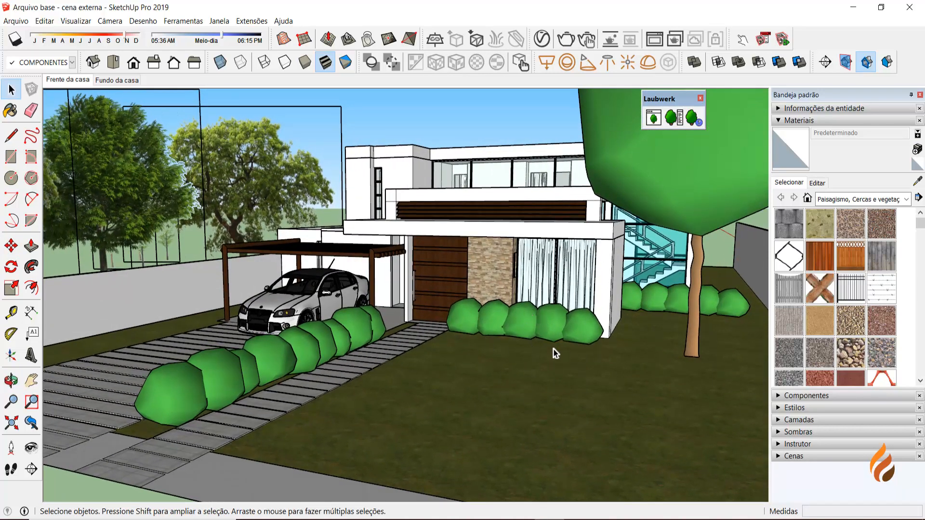
pyautogui.moveTo(480, 345)
pyautogui.mouseDown(button='middle')
pyautogui.moveTo(546, 327)
pyautogui.moveTo(491, 355)
pyautogui.mouseUp(button='middle')
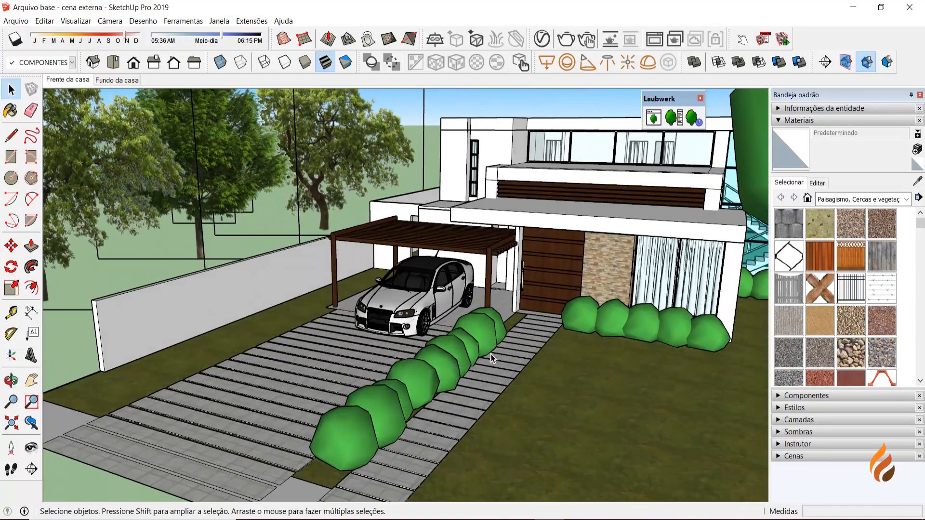
pyautogui.click(653, 117)
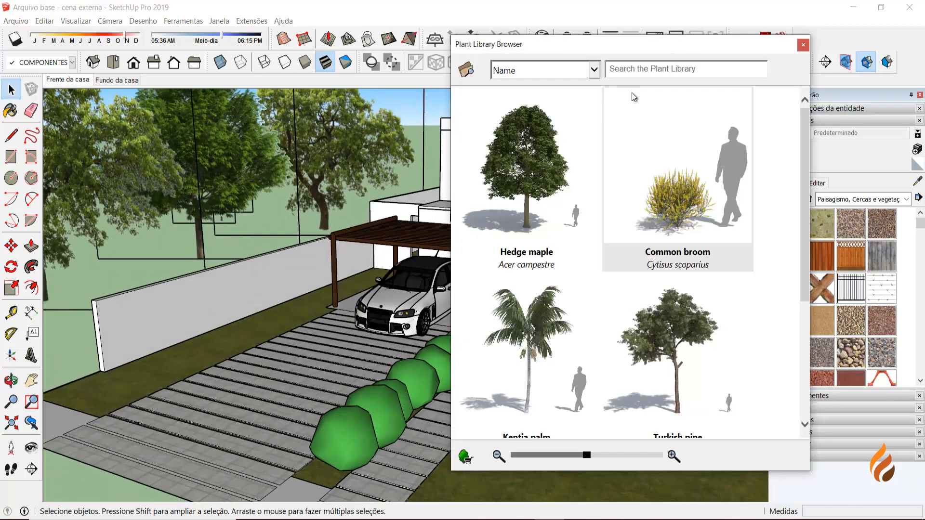
pyautogui.scroll(-1, 622, 282)
pyautogui.moveTo(532, 300)
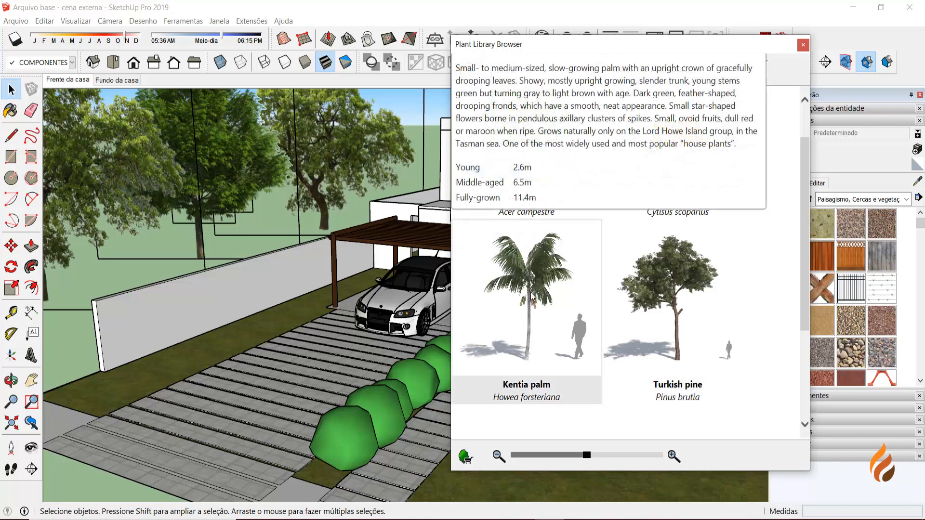
pyautogui.click(540, 299)
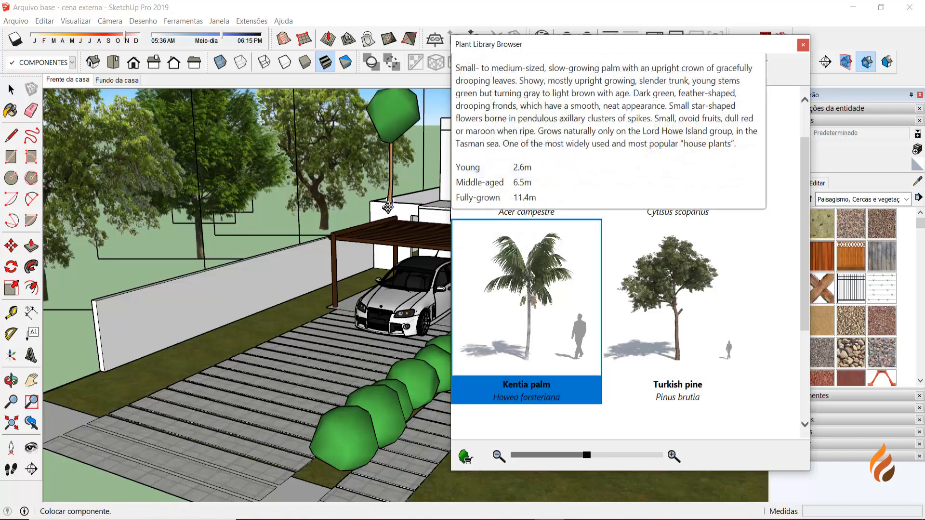
pyautogui.moveTo(395, 251); pyautogui.dragTo(414, 331, button='middle')
pyautogui.scroll(2, 343, 141)
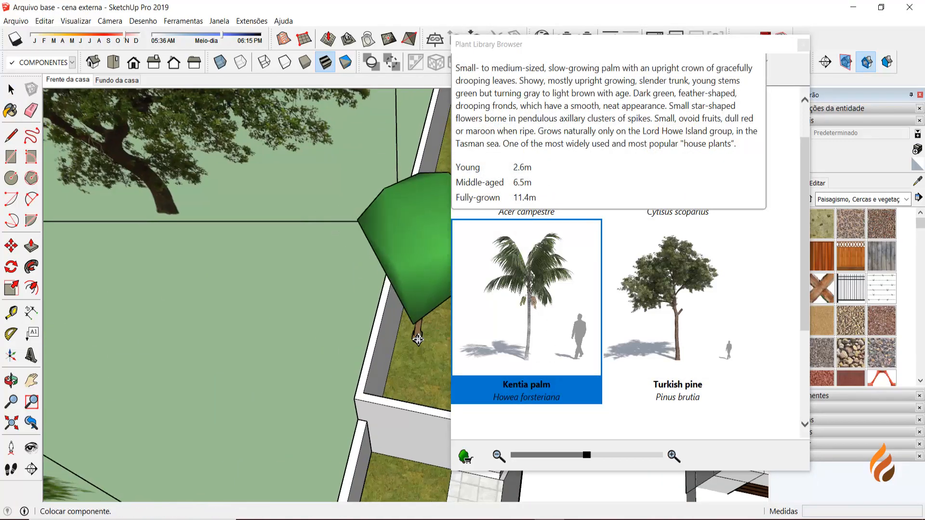
pyautogui.scroll(2, 413, 332)
pyautogui.moveTo(405, 403); pyautogui.dragTo(295, 295, button='middle')
pyautogui.click(186, 343)
pyautogui.scroll(-5, 214, 319)
pyautogui.press('space')
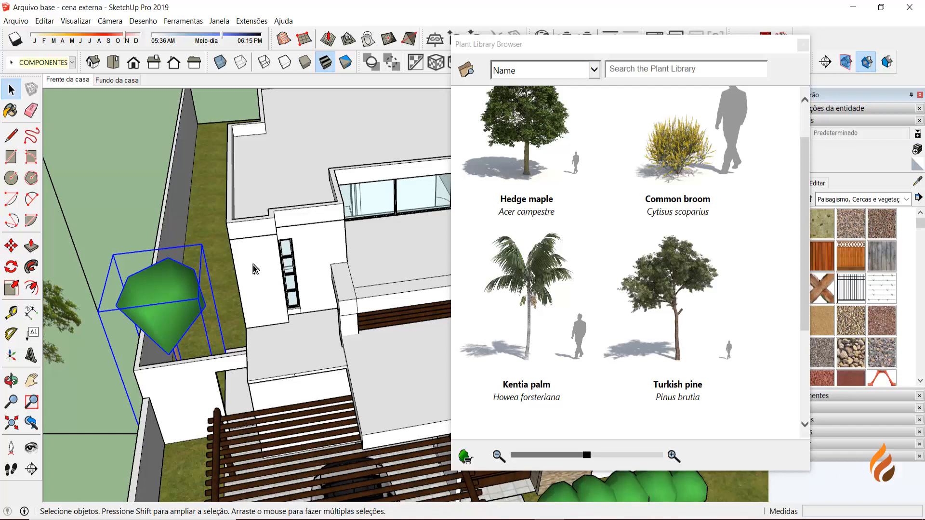
pyautogui.click(160, 218)
pyautogui.moveTo(343, 369); pyautogui.dragTo(246, 308, button='middle')
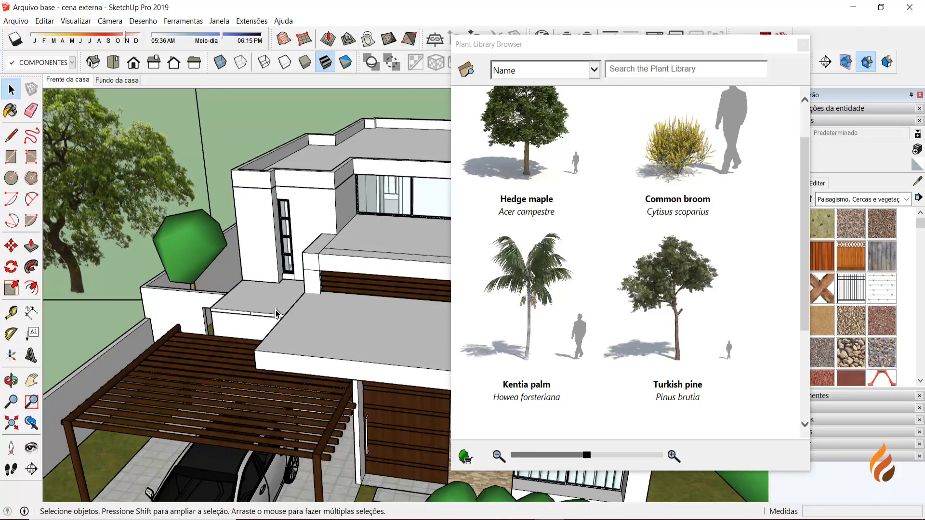
# Place a Plumeria from the plant library on the grass strip between the boundary wall and the driveway, near the carport.
pyautogui.scroll(-4, 287, 270)
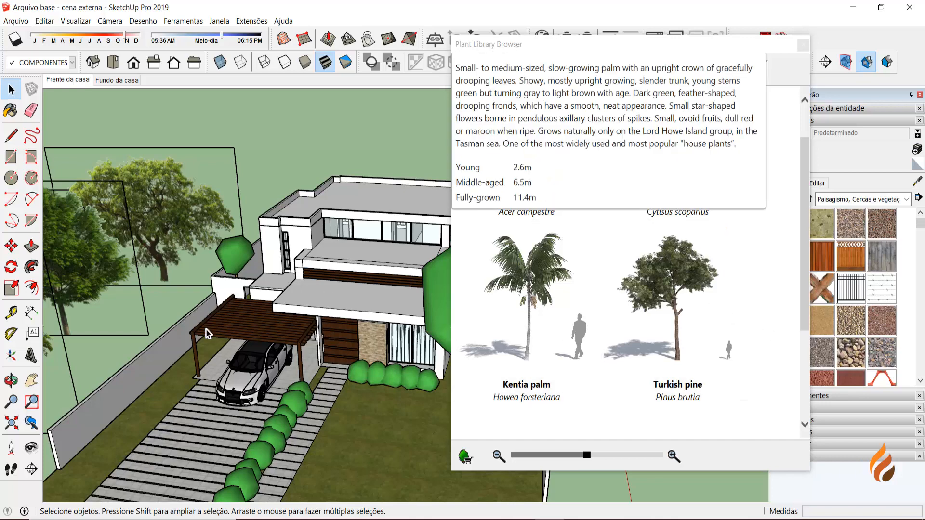
pyautogui.moveTo(667, 344)
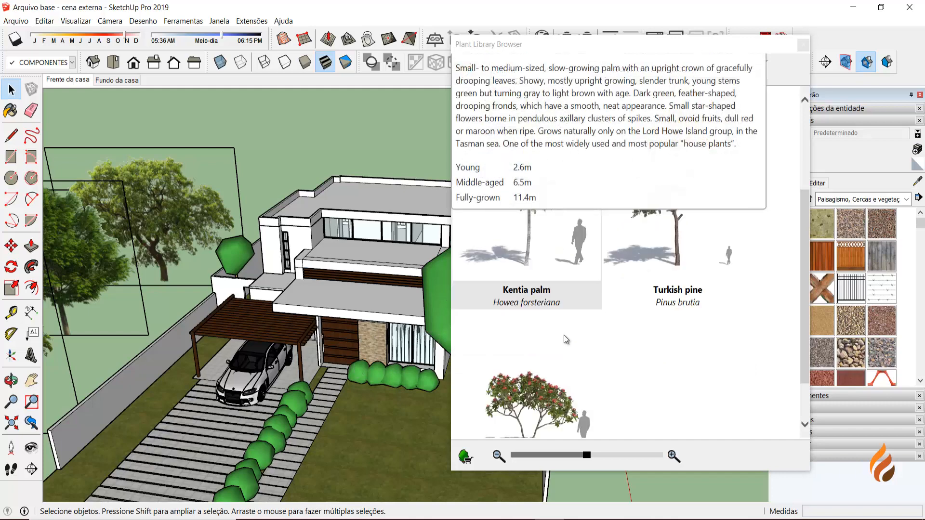
pyautogui.scroll(-3, 527, 337)
pyautogui.click(528, 352)
pyautogui.scroll(4, 141, 407)
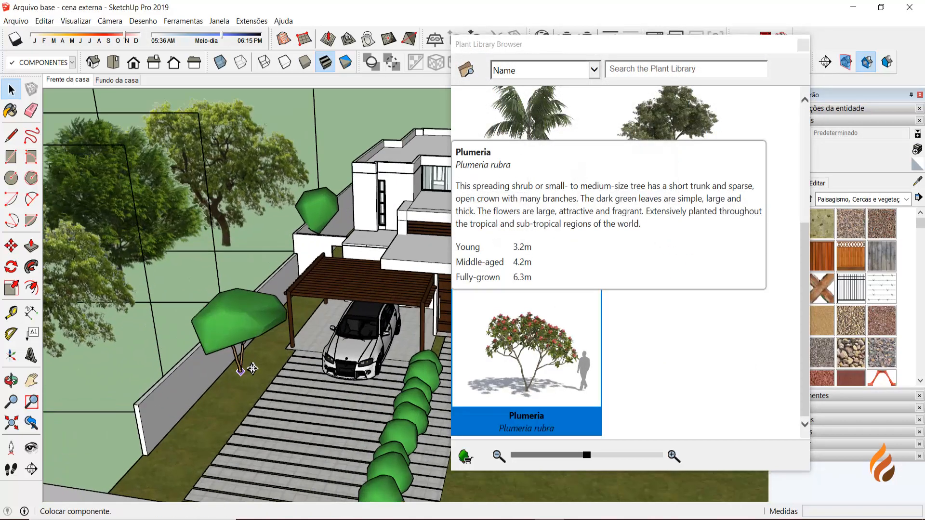
pyautogui.click(254, 378)
pyautogui.moveTo(277, 375); pyautogui.dragTo(239, 374, button='middle')
pyautogui.press('space')
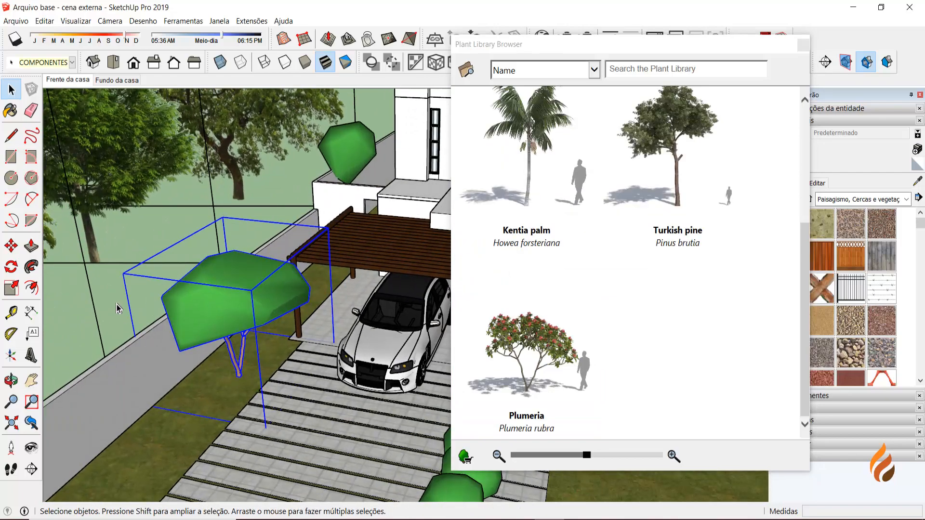
pyautogui.scroll(-3, 268, 202)
pyautogui.moveTo(269, 202); pyautogui.dragTo(330, 161, button='middle')
pyautogui.click(330, 161)
pyautogui.scroll(4, 241, 378)
pyautogui.moveTo(241, 378); pyautogui.dragTo(236, 340, button='middle')
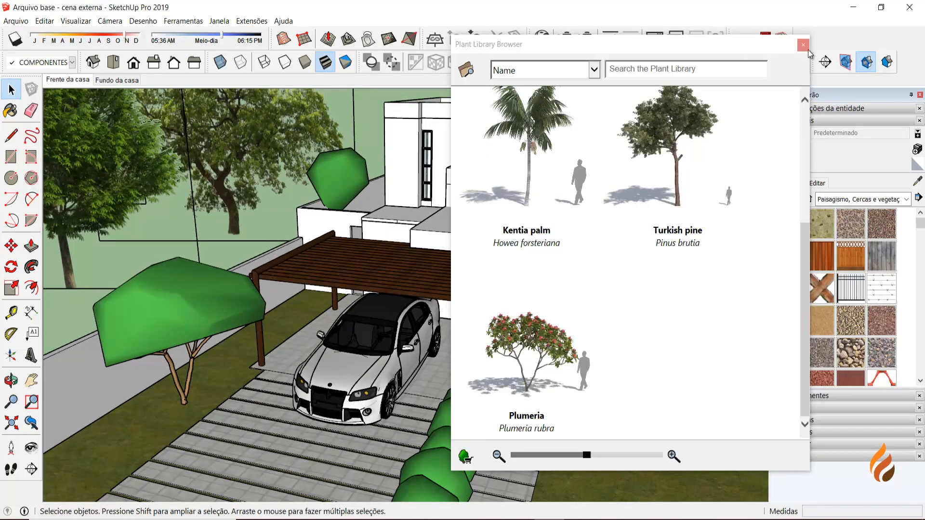
# Close the plant library, restore the Frente da casa scene and move the Plumeria further into the camera view.
pyautogui.click(803, 45)
pyautogui.click(68, 80)
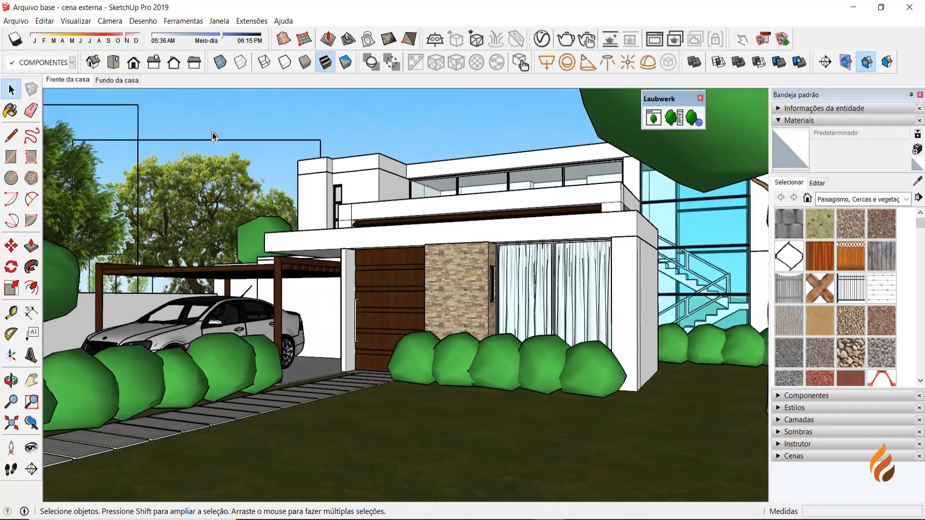
pyautogui.click(64, 295)
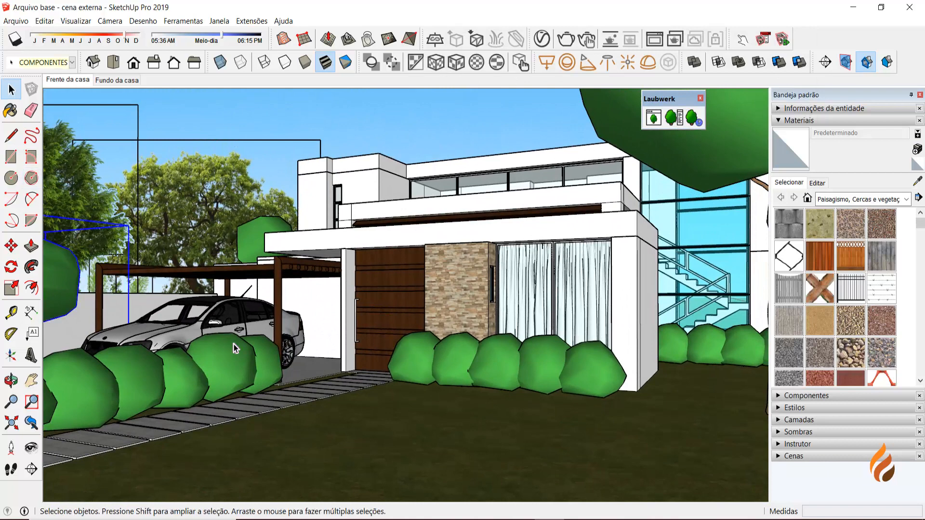
pyautogui.press('m')
pyautogui.click(264, 473)
pyautogui.click(295, 465)
pyautogui.press('space')
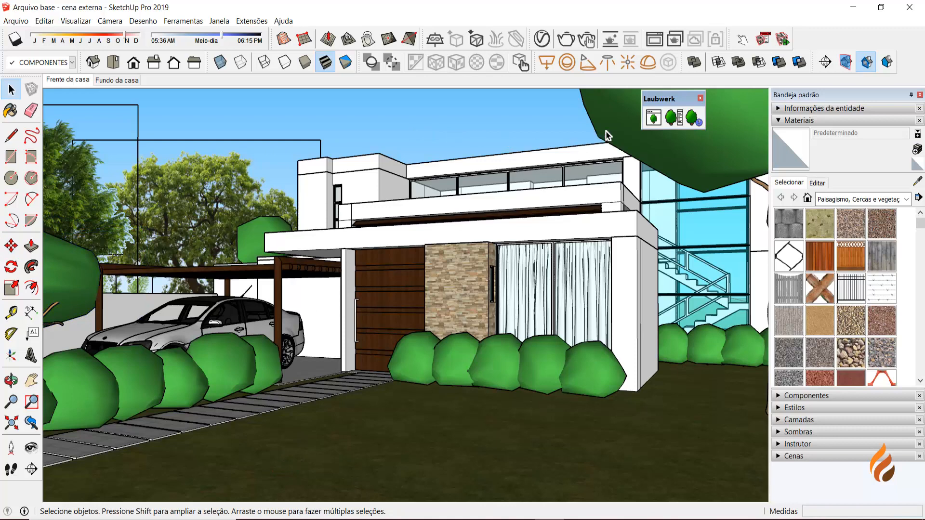
# Dock the Laubwerk toolbar with the other toolbars and maximize the V-Ray frame buffer to examine the front render.
pyautogui.moveTo(662, 97); pyautogui.dragTo(813, 52)
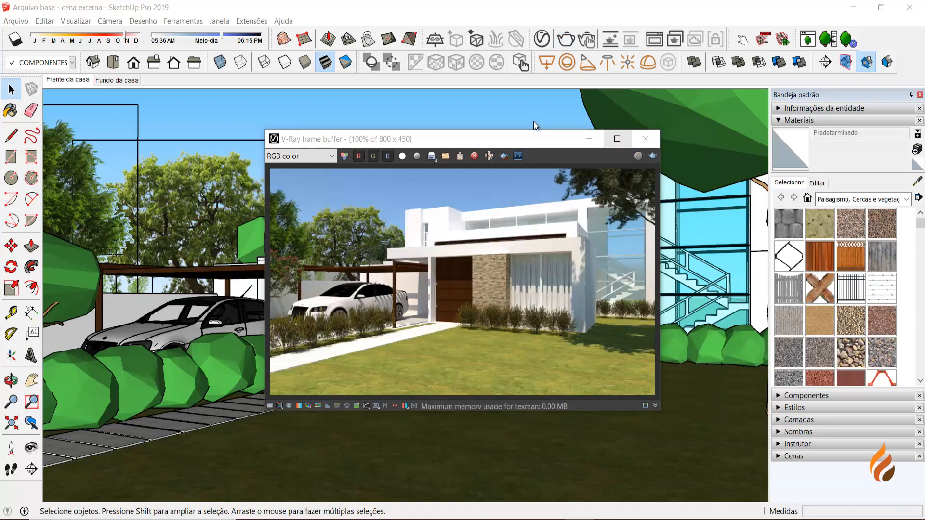
pyautogui.click(617, 138)
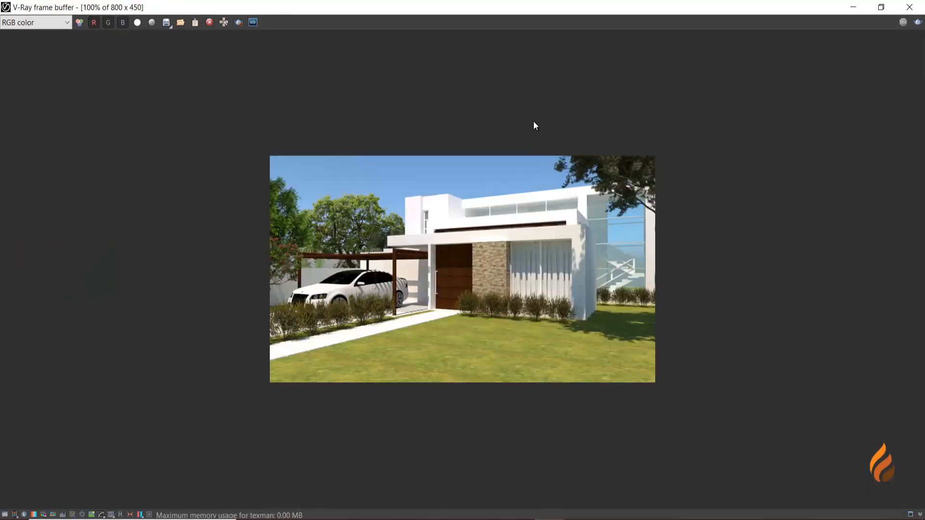
pyautogui.scroll(1, 533, 121)
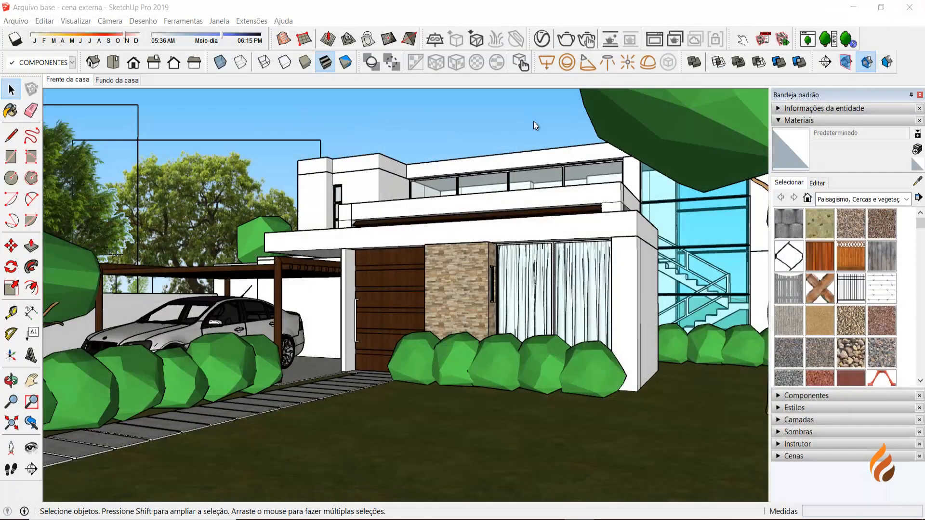
# Switch to the Fundo da casa scene.
pyautogui.press('pagedown')
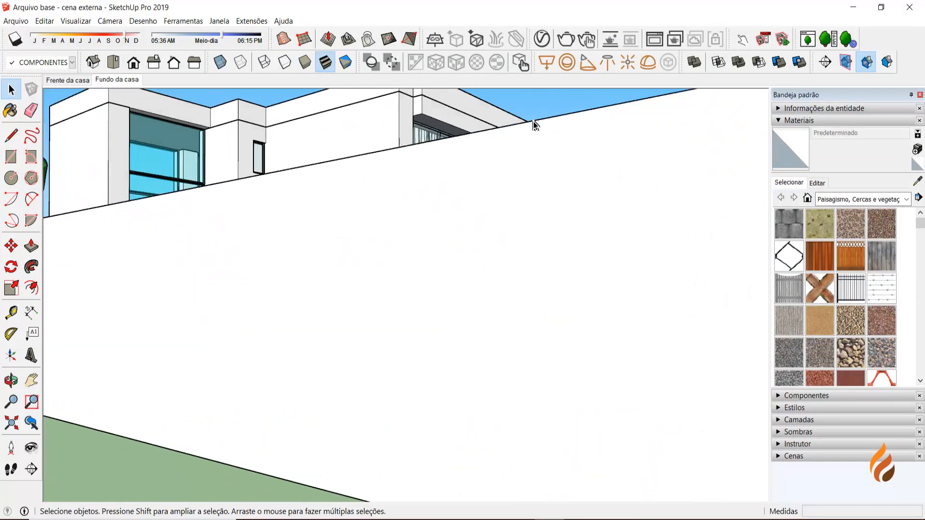